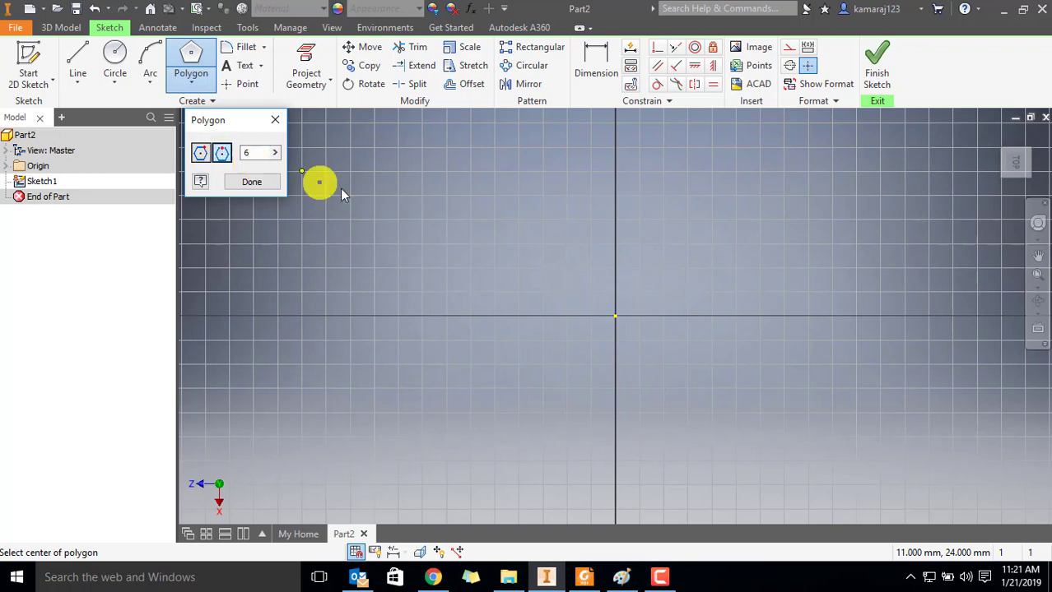
Step: Draw a circumscribed six-sided polygon centred on the sketch origin, about 22 mm across flats, with horizontal upper and lower edges
left_click(617, 316)
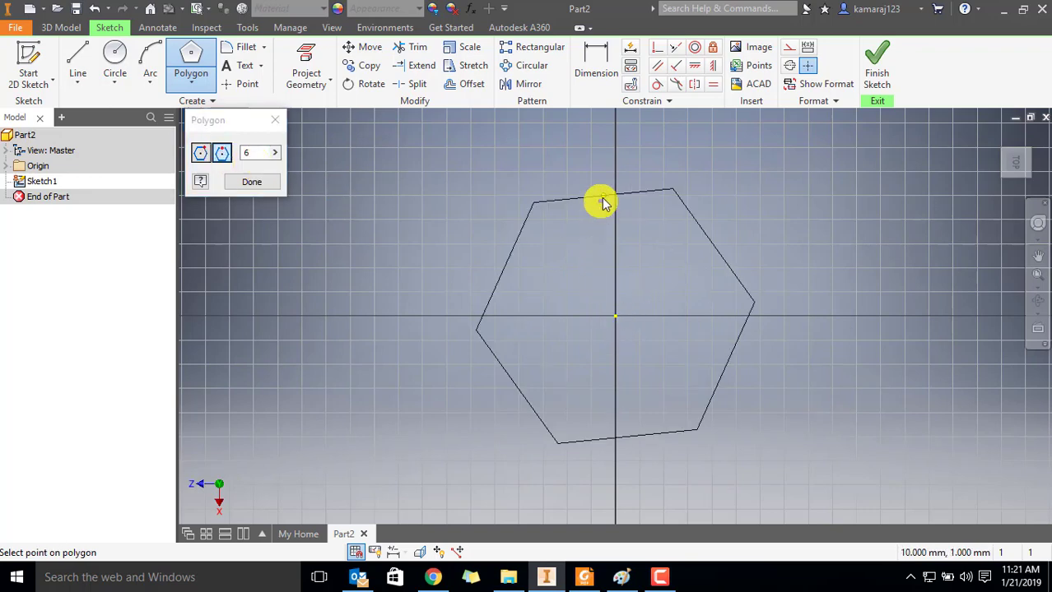
left_click(619, 181)
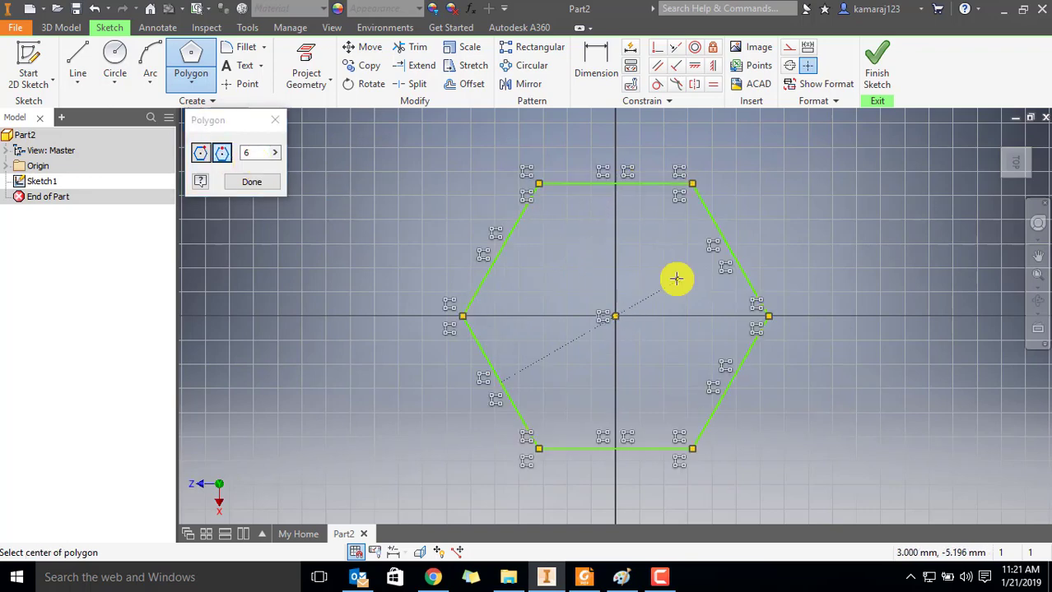
scroll(676, 277, "down", 3)
scroll(754, 288, "up", 2)
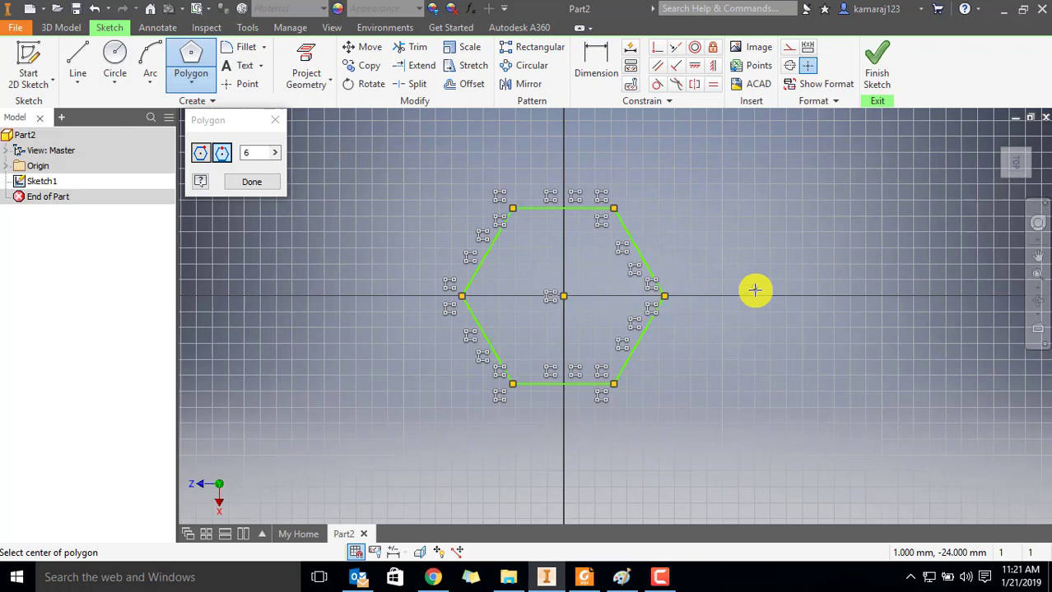
Step: Check the bolt dimension table in Foxit Reader and dimension the distance between the hexagon's upper and lower edges as 24 mm
left_click(602, 575)
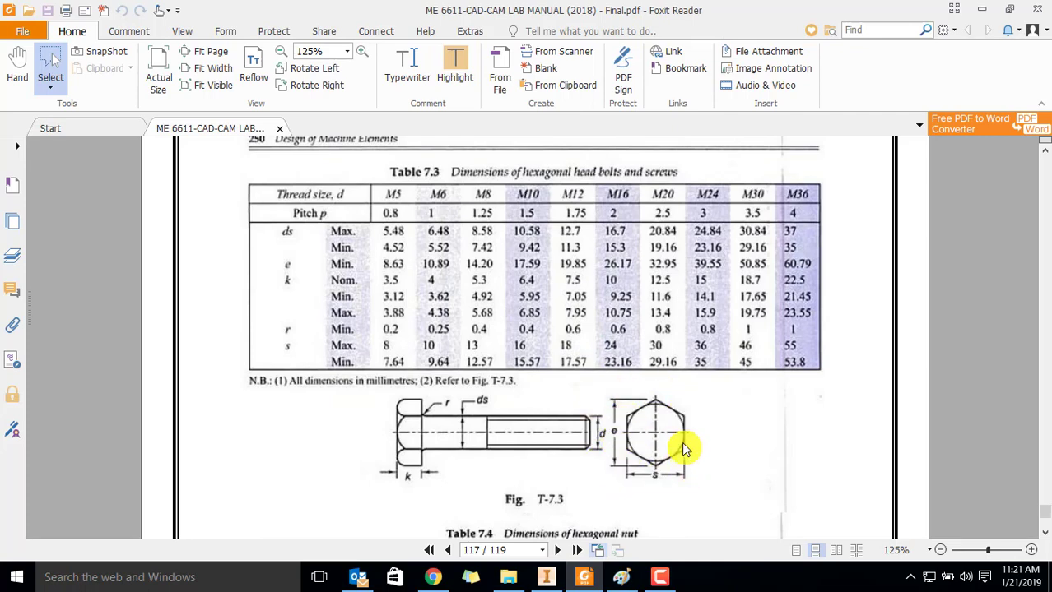
left_click(544, 576)
left_click(599, 64)
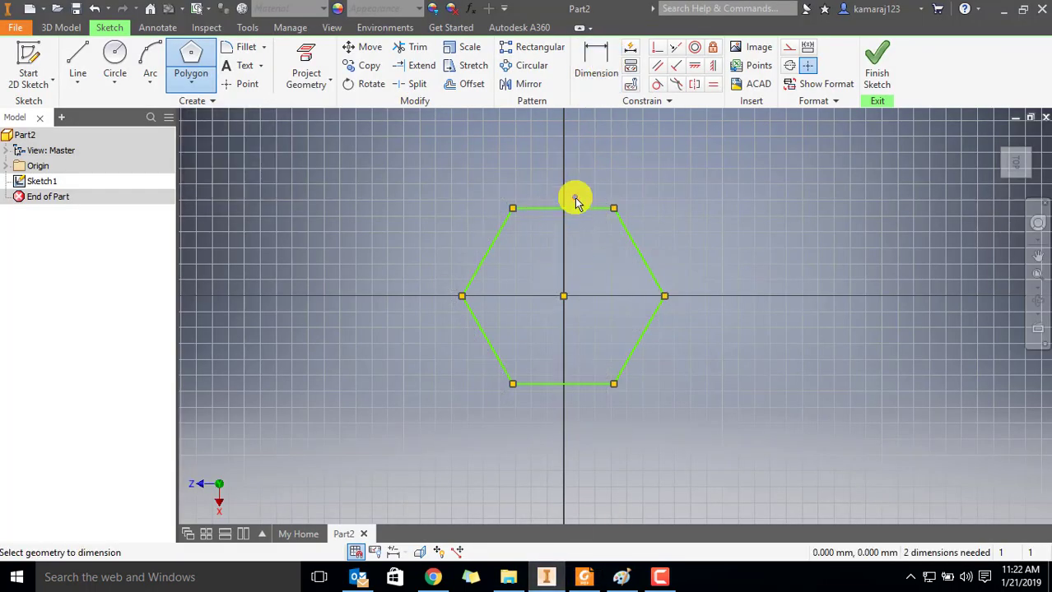
left_click(567, 211)
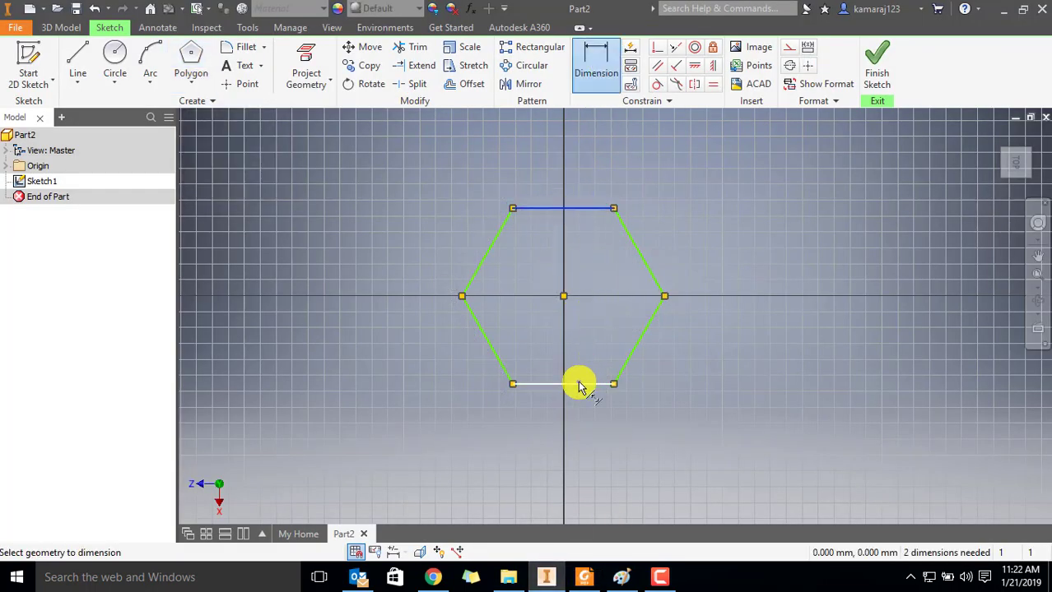
left_click(580, 383)
left_click(368, 295)
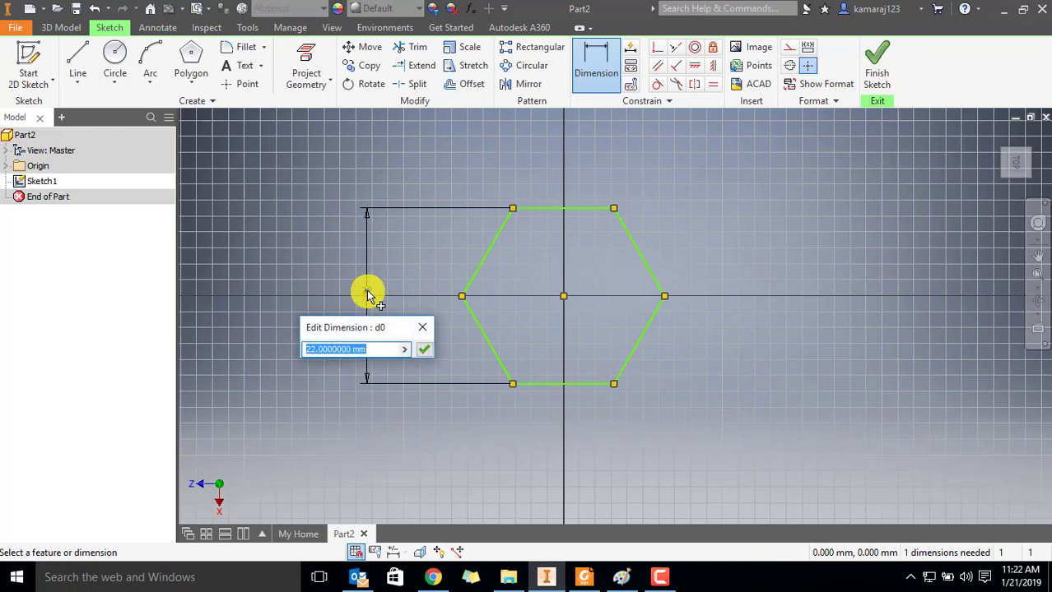
key("Return")
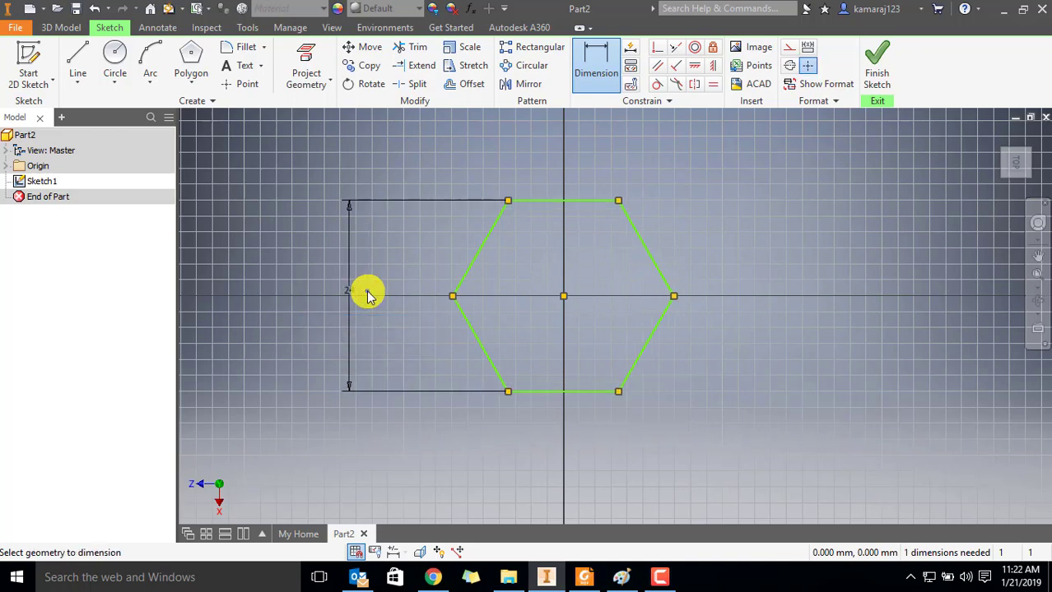
key("Escape")
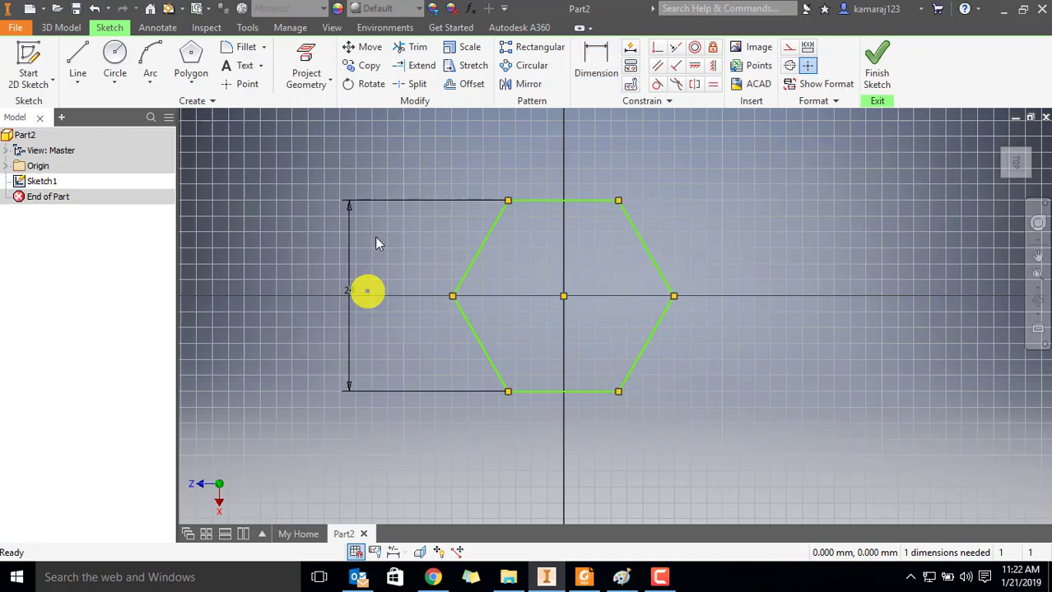
Step: Try a Horizontal constraint on the hexagon's upper edge and undo it
left_click(582, 201)
left_click(695, 66)
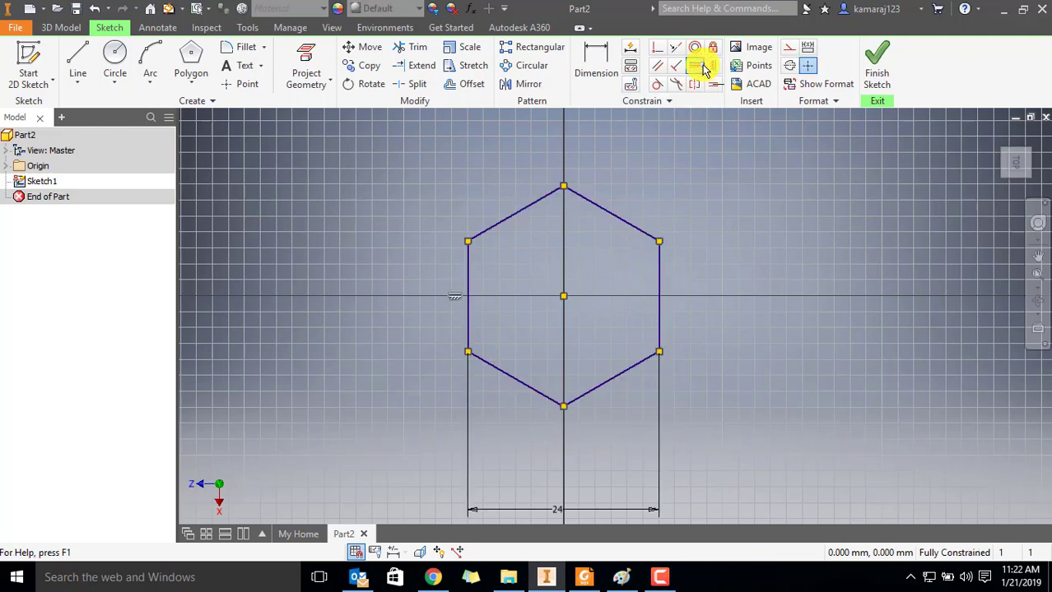
key("ctrl+z")
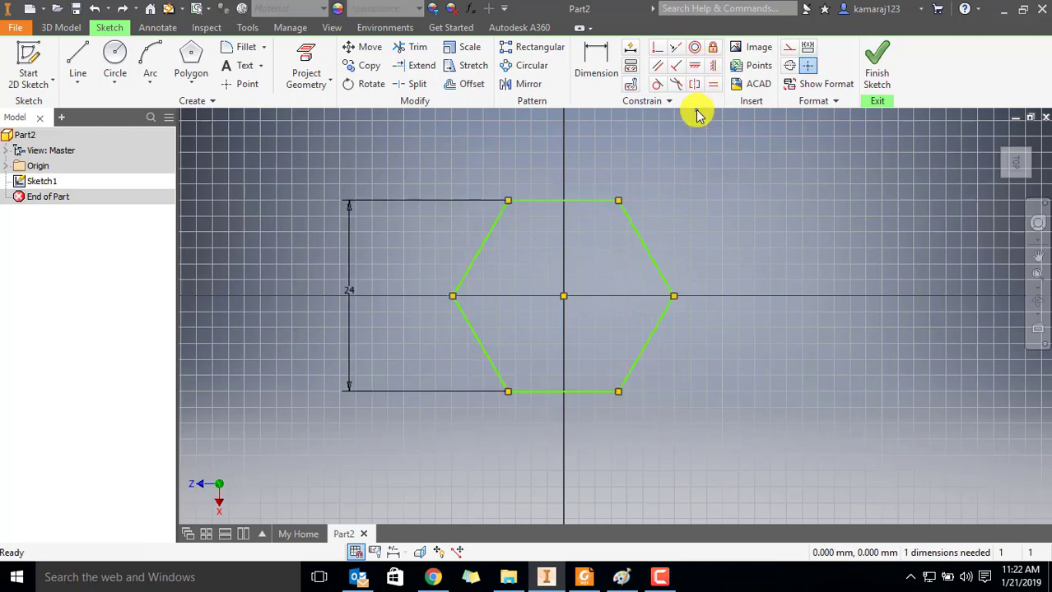
Step: Apply a Vertical constraint to the hexagon's upper edge and finish the sketch
left_click(713, 68)
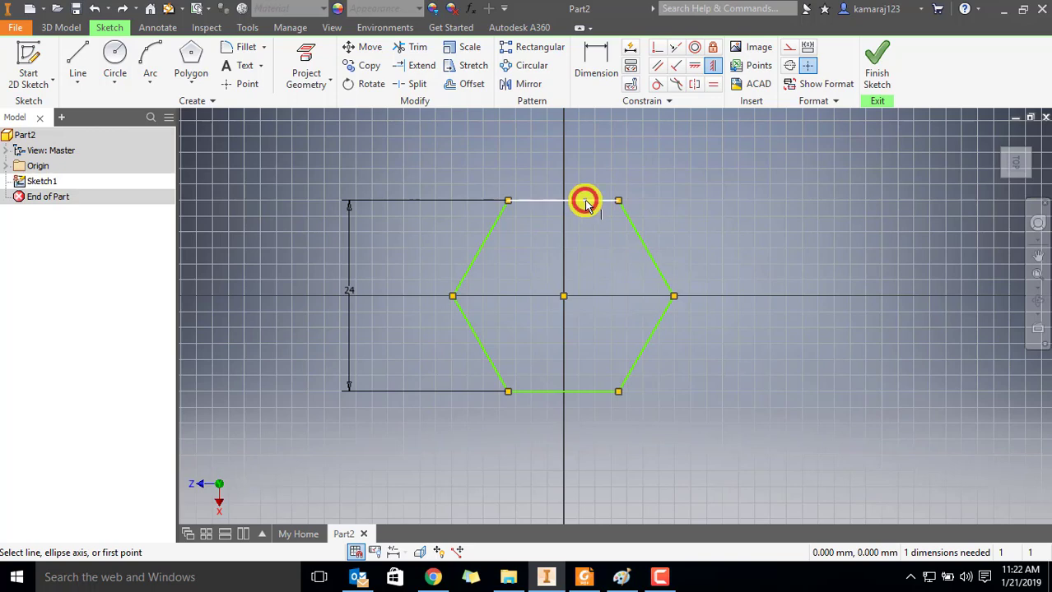
left_click(585, 202)
left_click(874, 64)
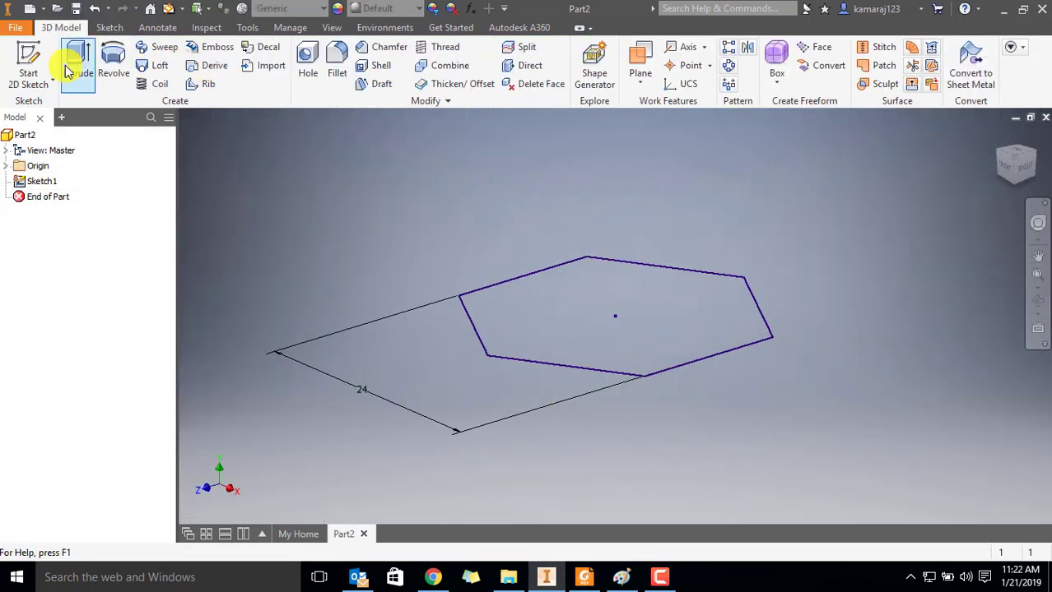
Step: Look up the M16 head height k in the Foxit Reader bolt table and extrude the hexagon 10 mm
left_click(72, 71)
left_click(597, 576)
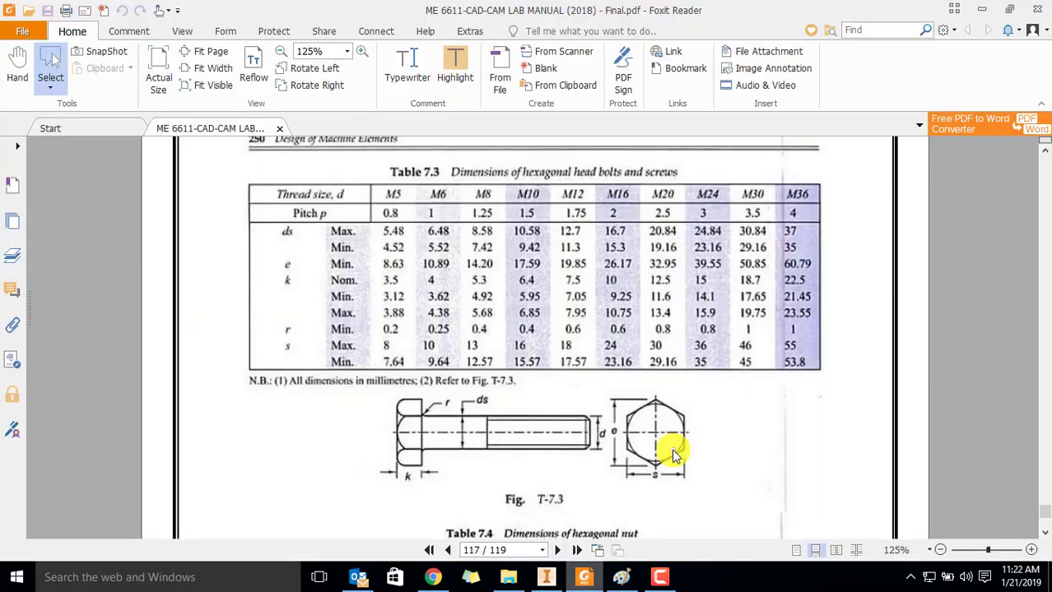
left_click_drag(398, 467, 418, 491)
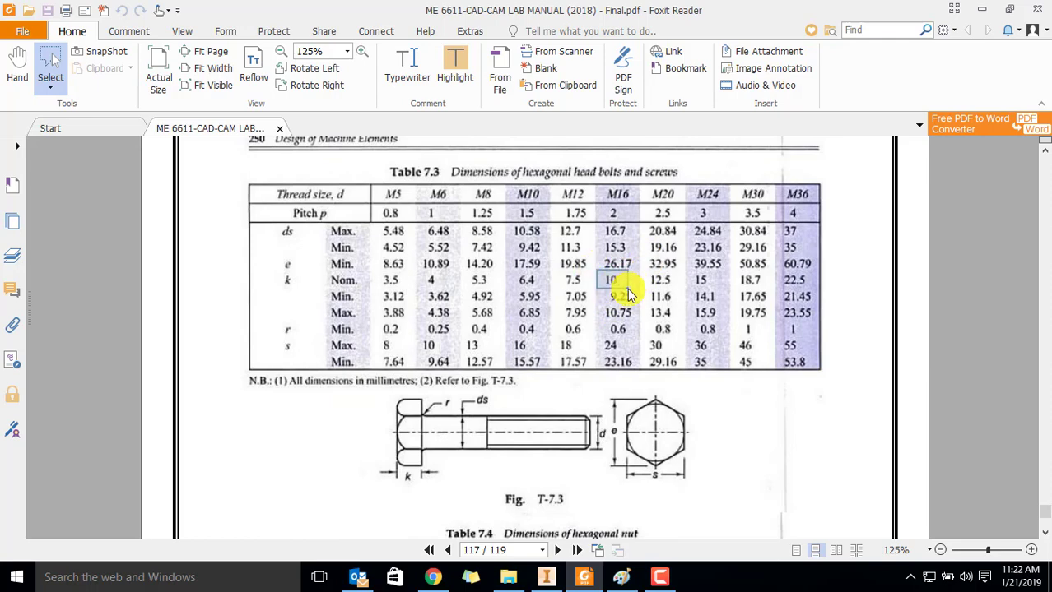
left_click(545, 577)
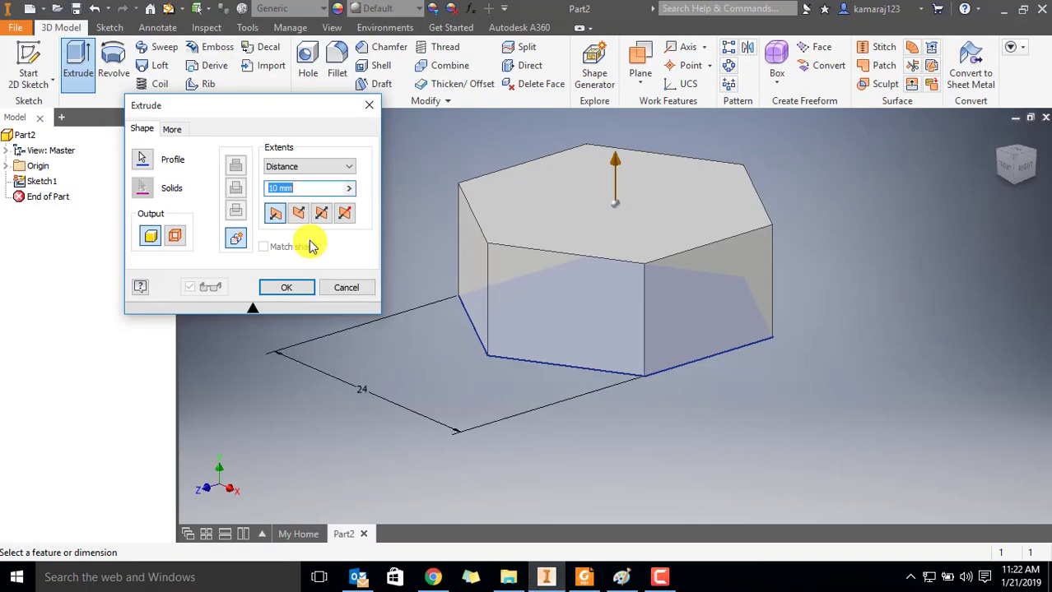
left_click(289, 287)
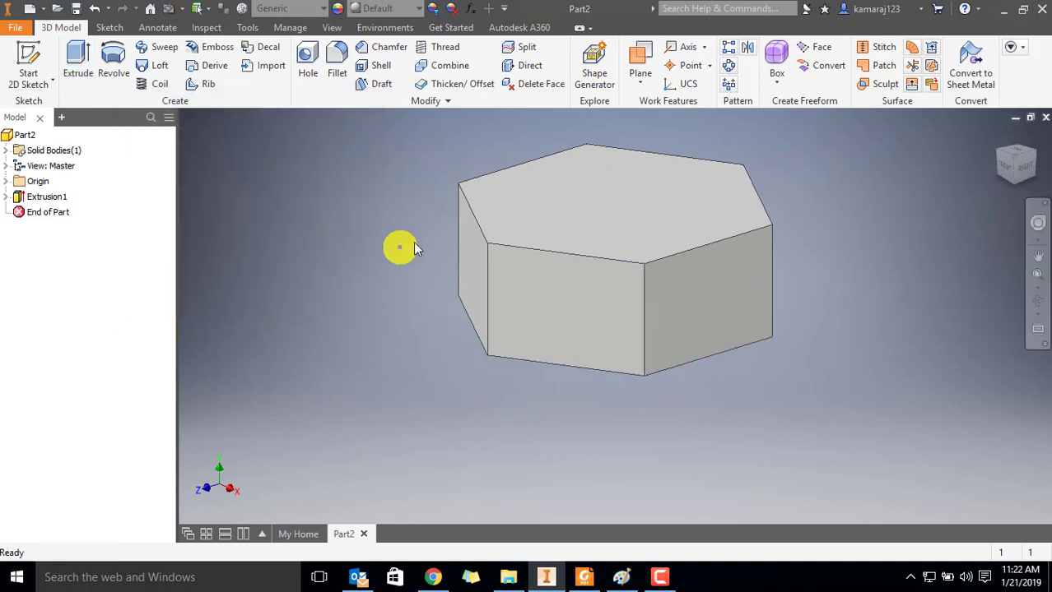
Step: Start a sketch on the hexagonal head's top face and draw a 16 mm diameter circle centred on the origin
middle_click_drag(696, 181, 676, 279)
scroll(676, 280, "down", 2)
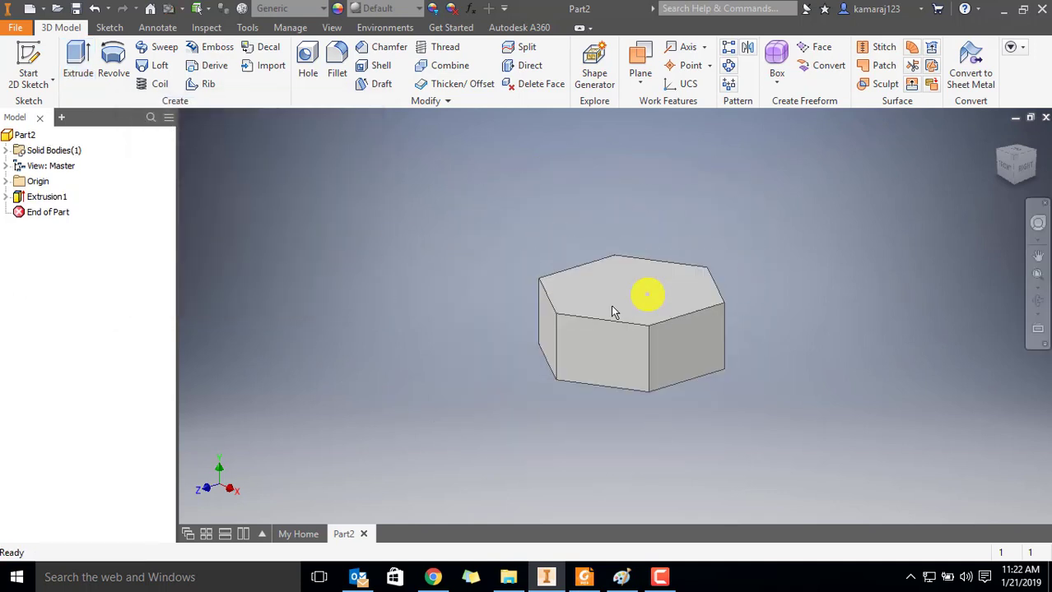
left_click(31, 63)
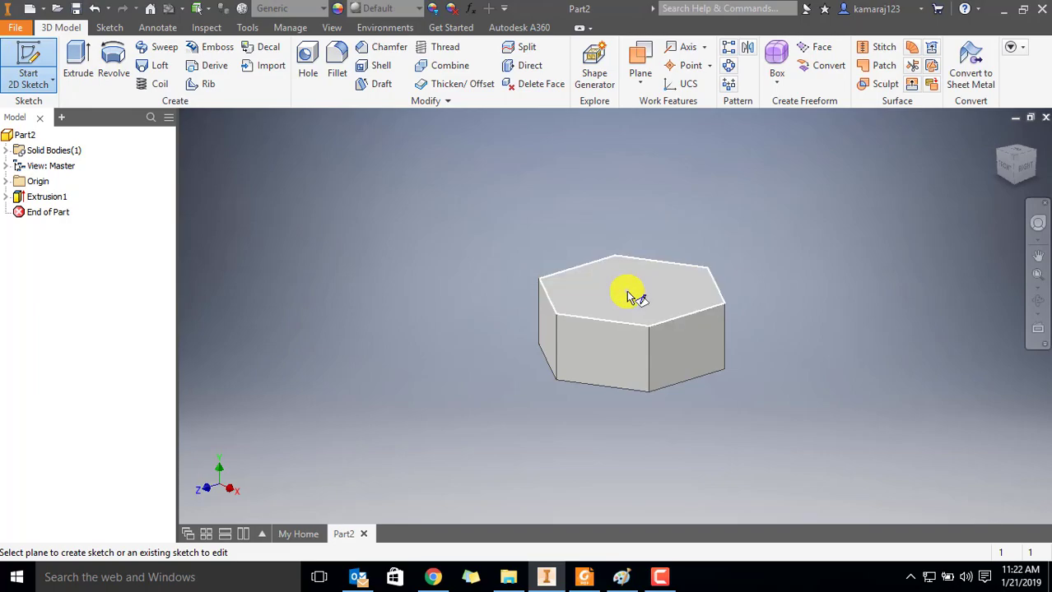
left_click(626, 281)
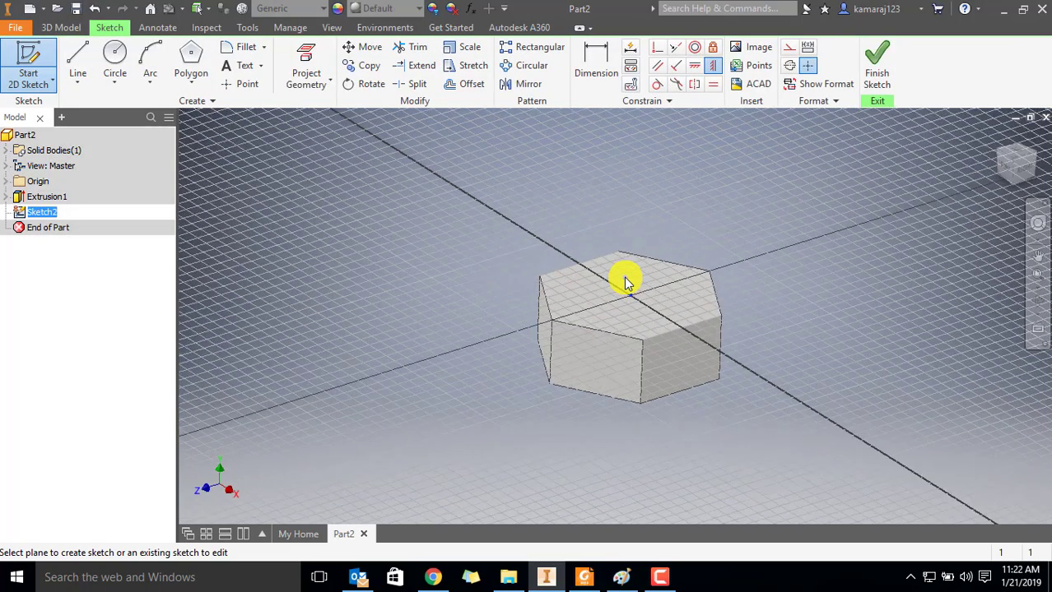
left_click(130, 62)
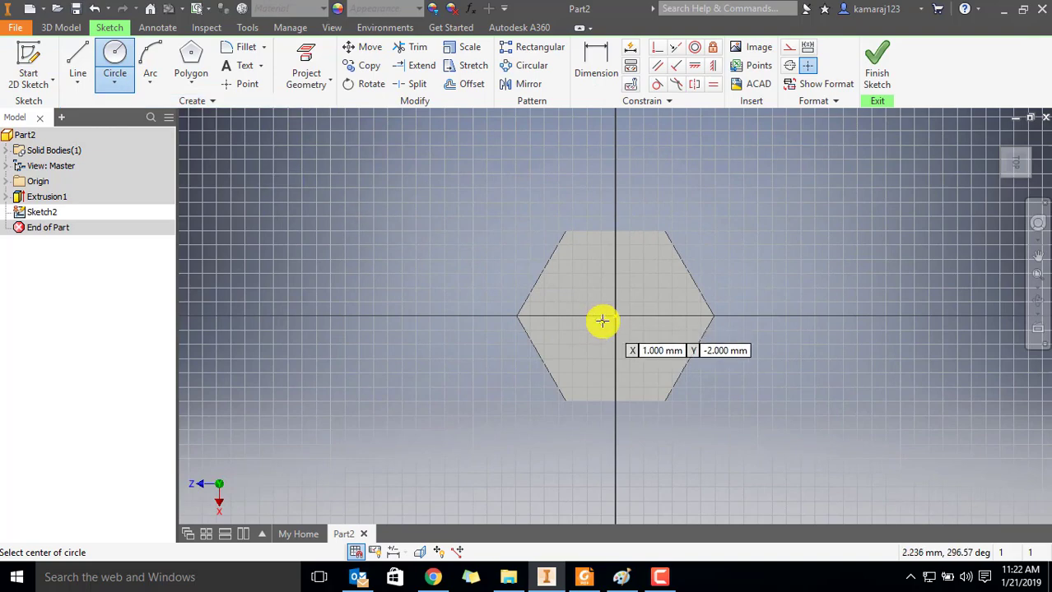
key("alt+Tab")
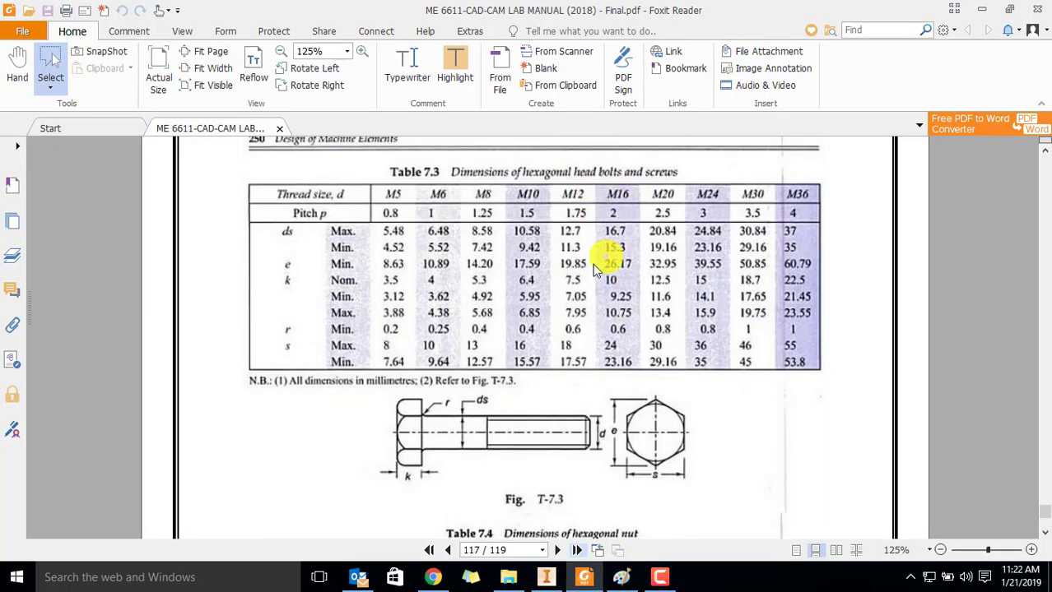
key("alt+Tab")
left_click(615, 316)
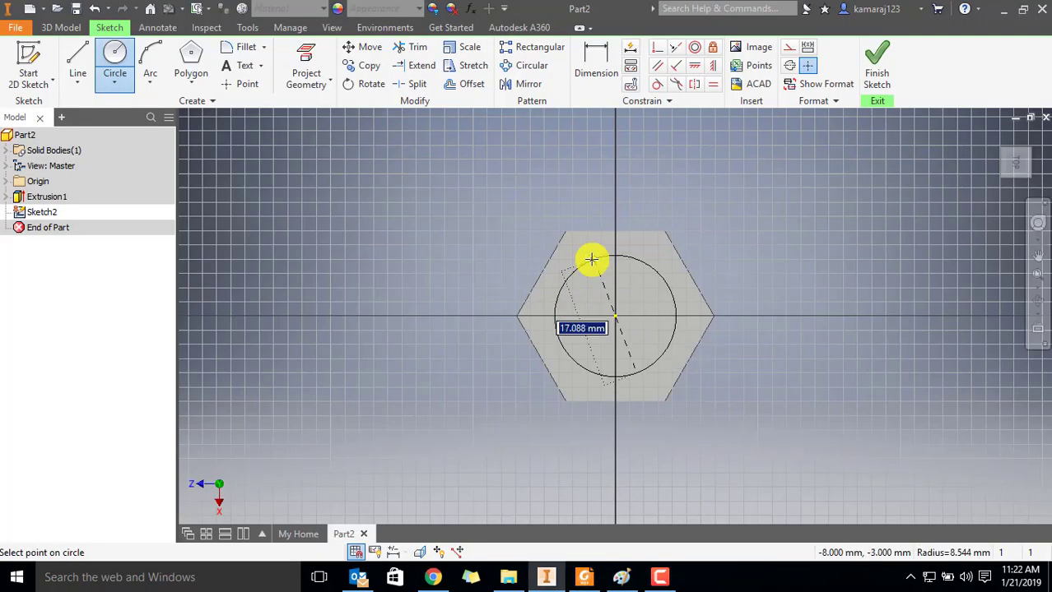
key("Return")
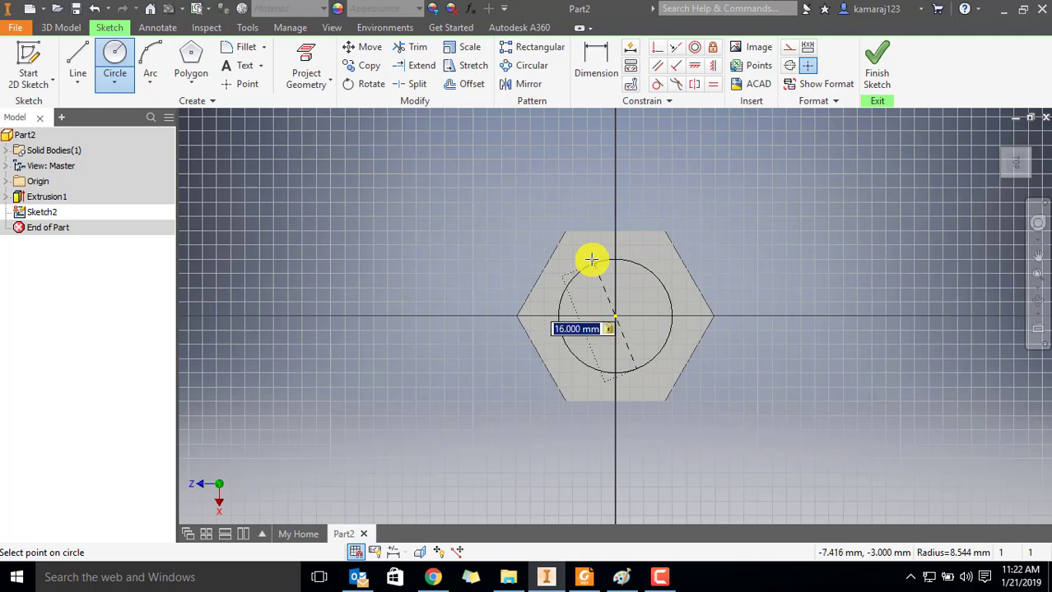
key("Escape")
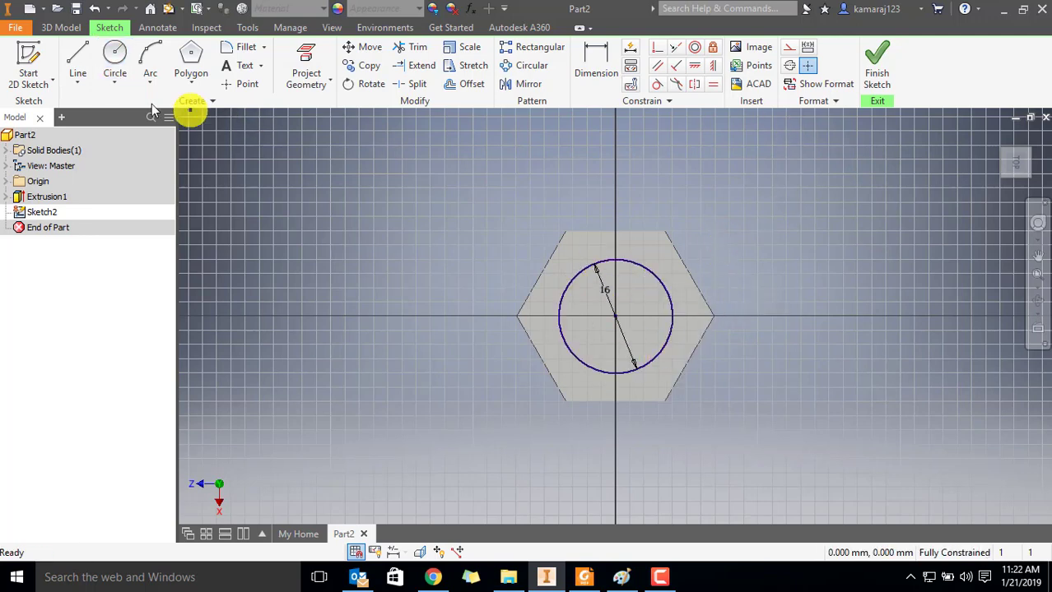
Step: Extrude the 16 mm circle 52 mm away from the head, joined to it, as the bolt shank
left_click(60, 27)
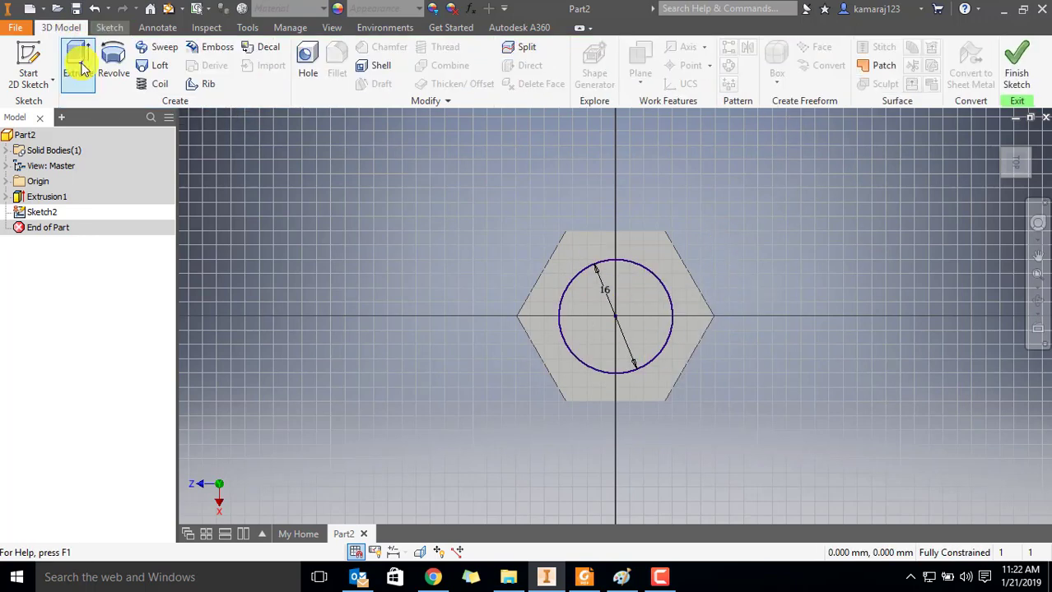
left_click(77, 59)
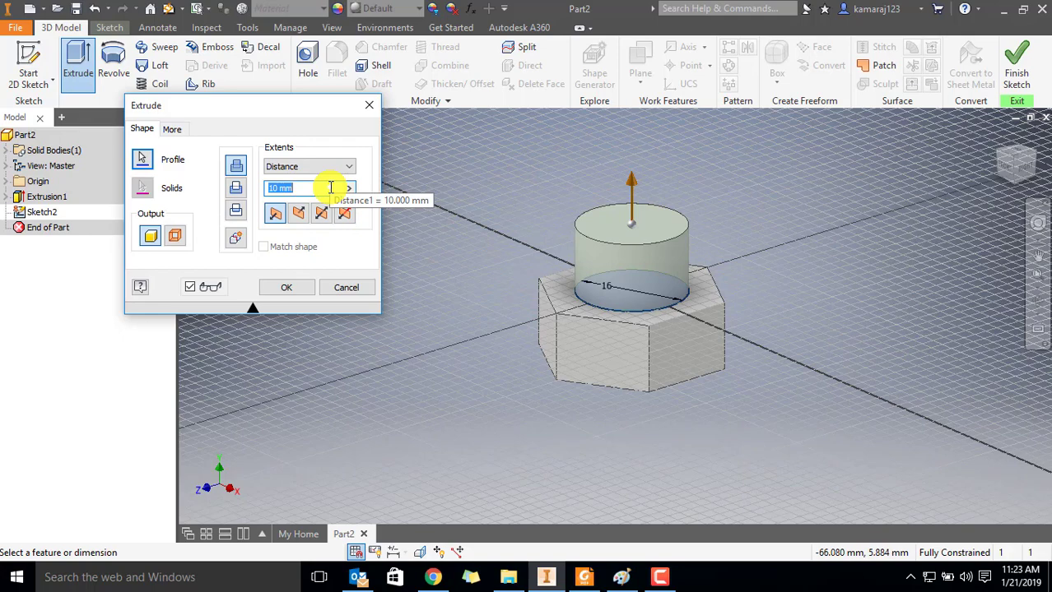
type("52")
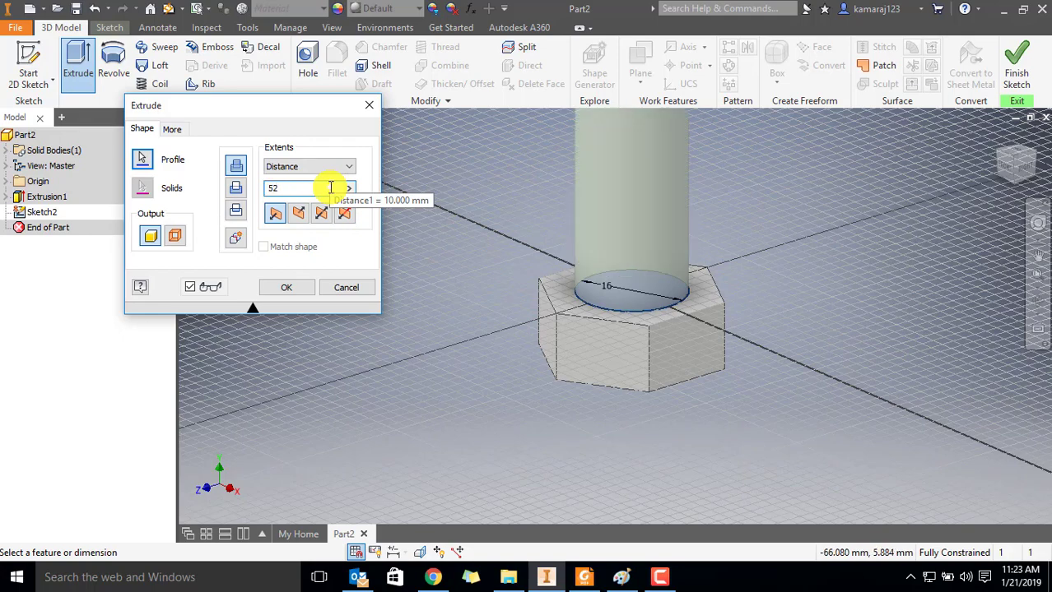
key("Return")
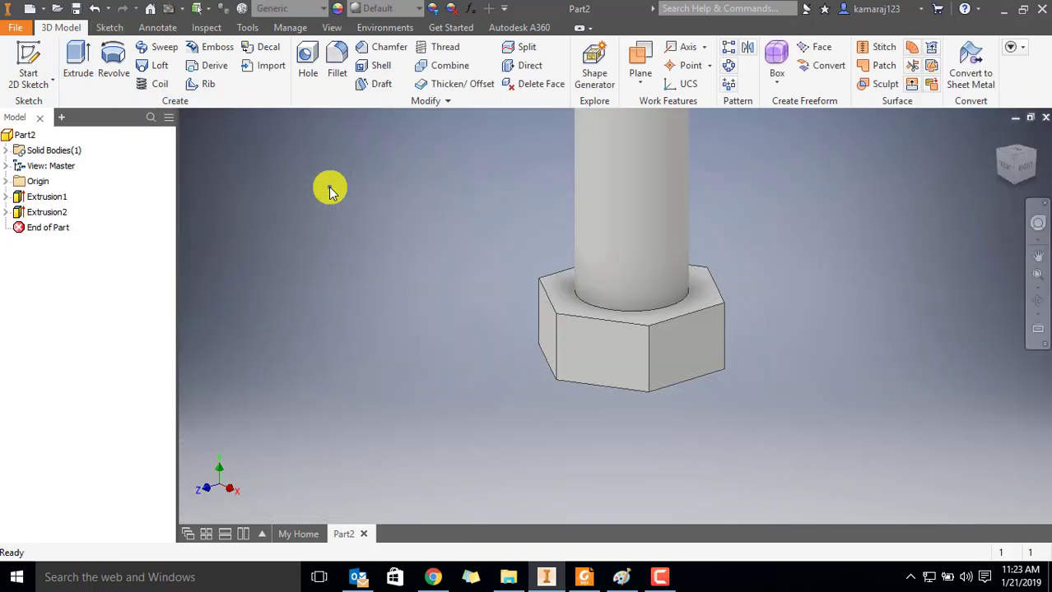
Step: Examine the outer face of the modelled bolt head and the head's side profile in the Foxit Reader reference drawing
scroll(700, 206, "down", 5)
scroll(711, 199, "up", 4)
middle_click_drag(711, 199, 636, 284)
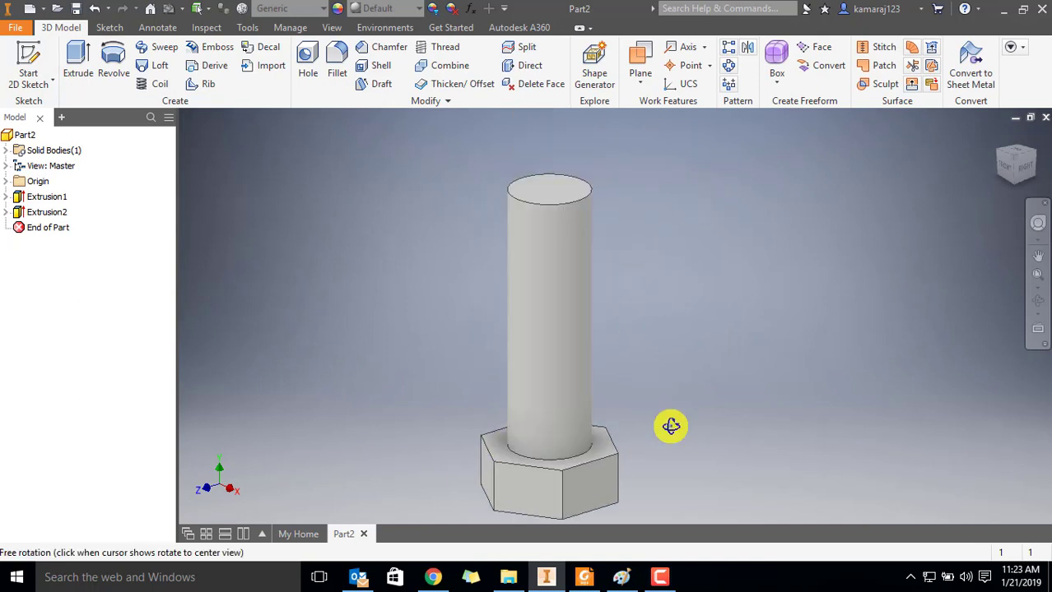
middle_click_drag(669, 424, 709, 300, "shift")
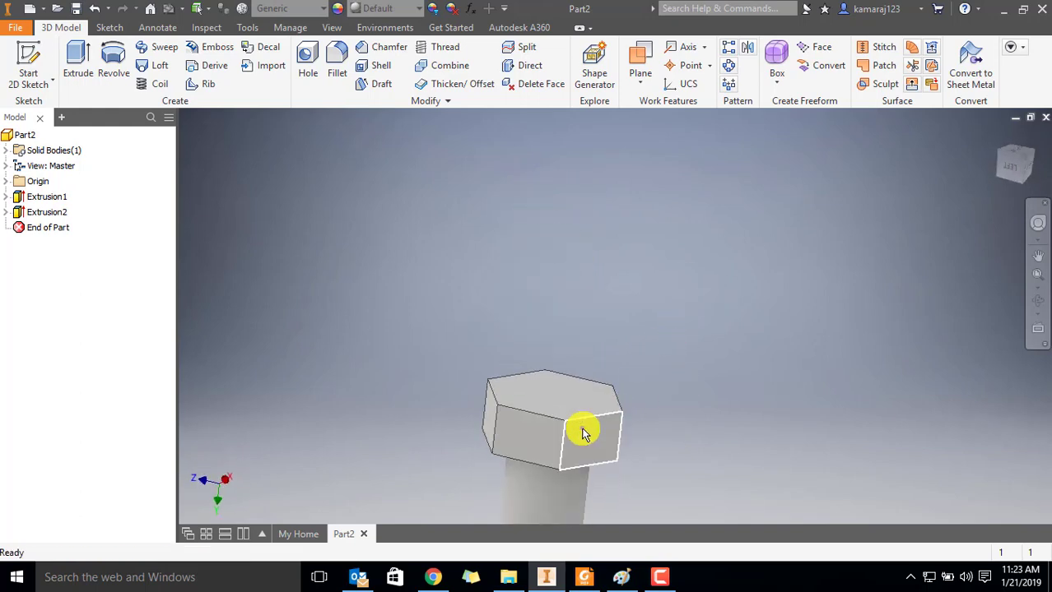
middle_click_drag(577, 427, 573, 299)
left_click(583, 577)
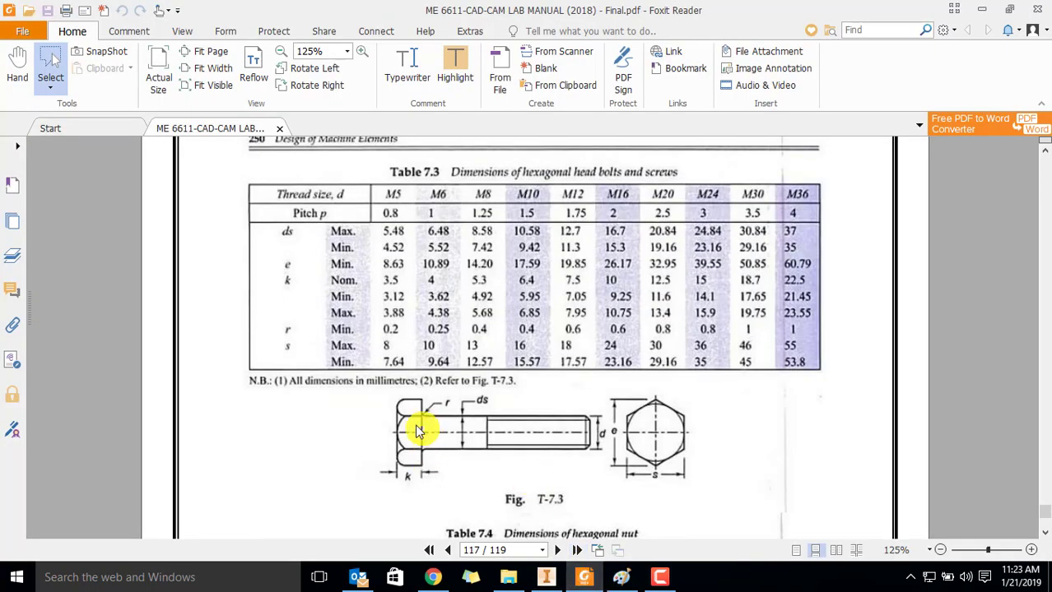
left_click_drag(390, 396, 410, 489)
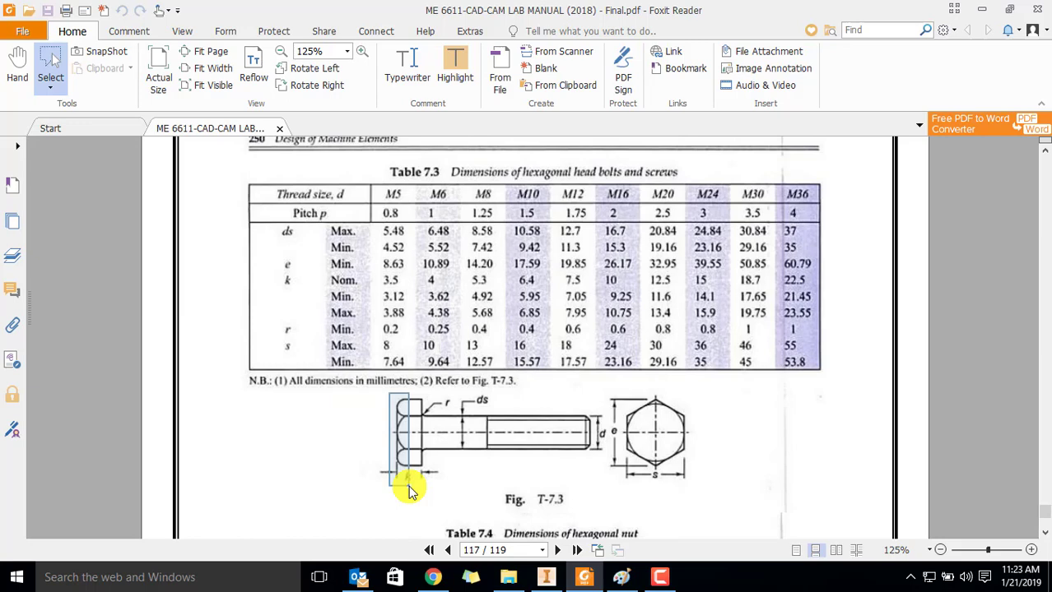
left_click_drag(411, 489, 412, 488)
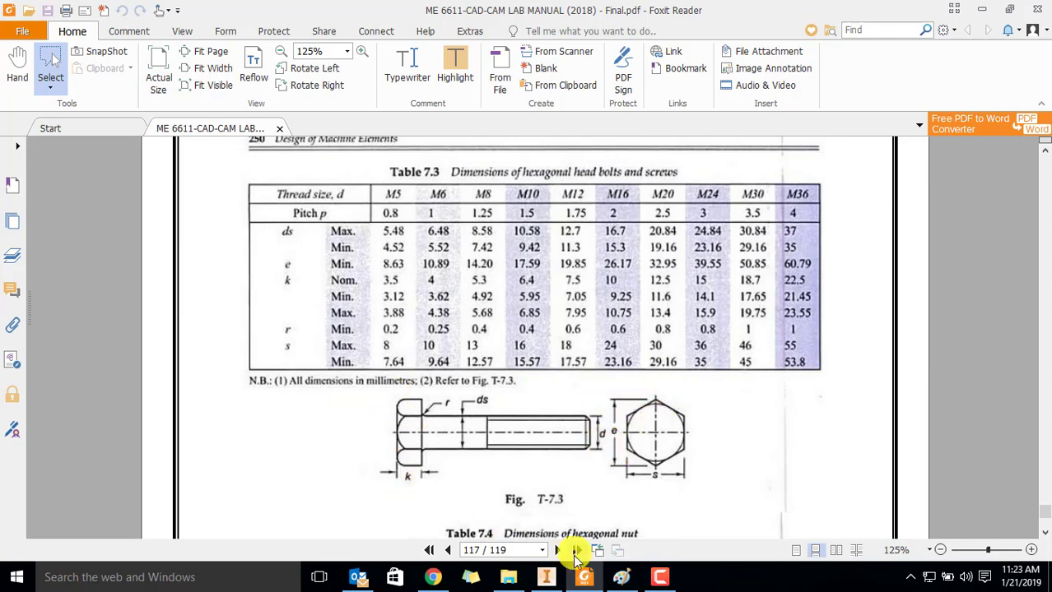
left_click(584, 576)
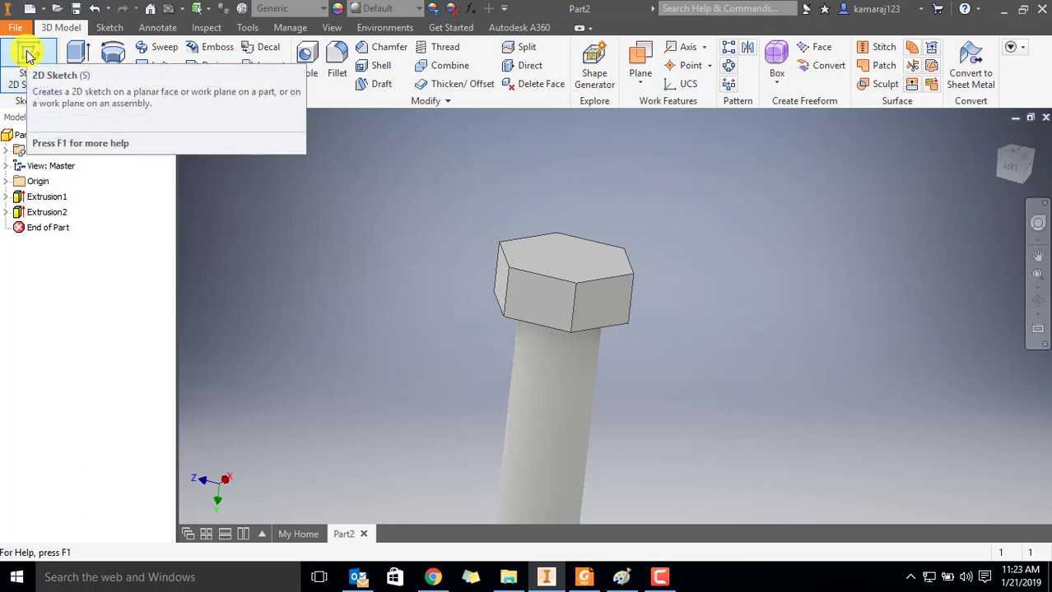
Step: Start a sketch on the hexagonal head's outer face and draw a circle about 16 mm in diameter centred on the origin
left_click(28, 59)
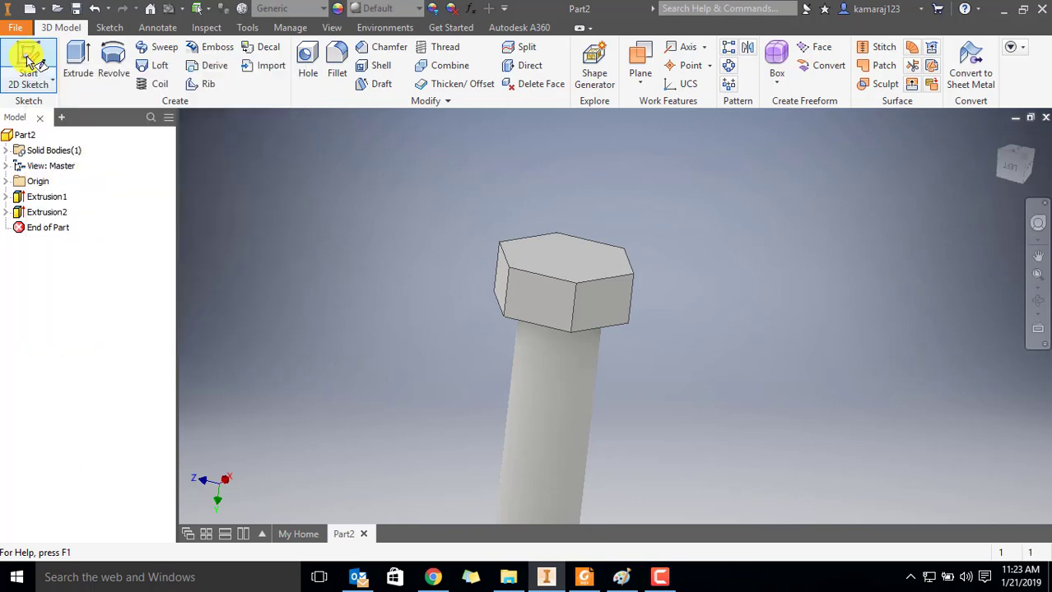
left_click(586, 265)
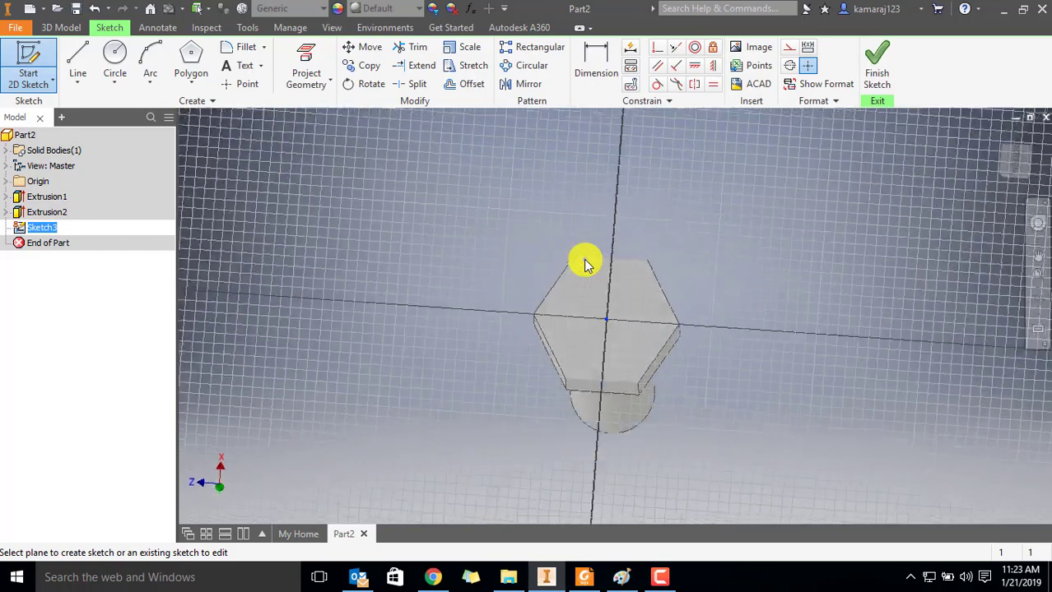
left_click(110, 51)
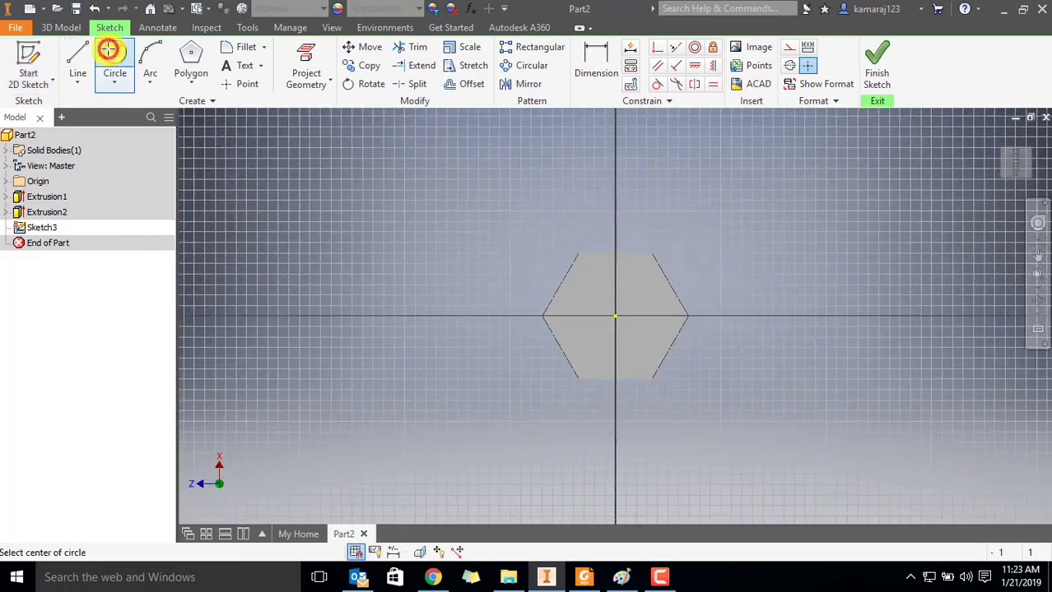
left_click(614, 316)
left_click(575, 290)
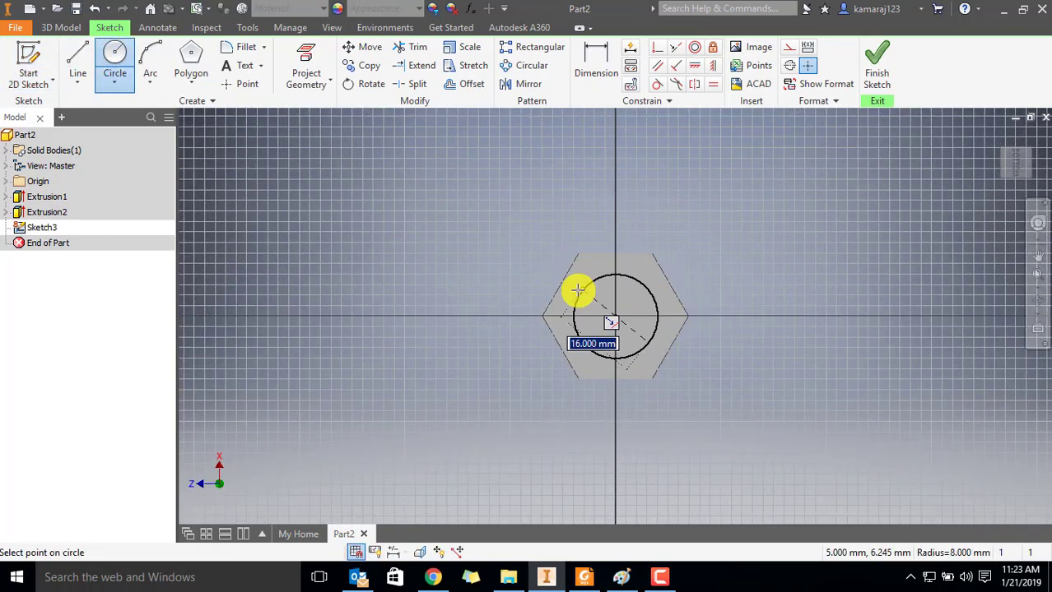
key("Escape")
Step: Constrain the circle tangent to one edge of the hexagon and finish the sketch
scroll(625, 290, "up", 3)
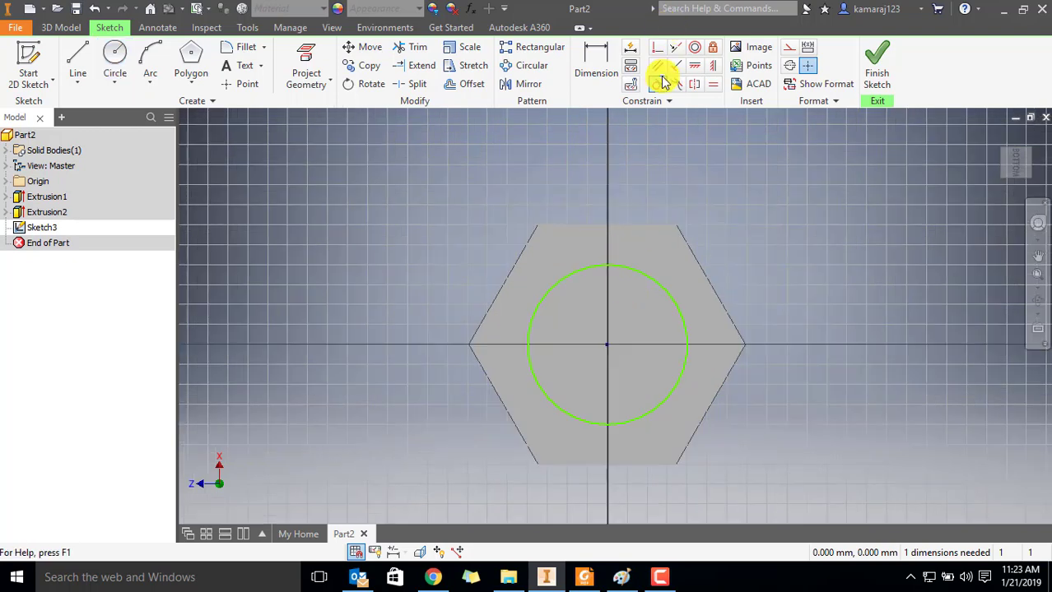
left_click(576, 256)
left_click(562, 276)
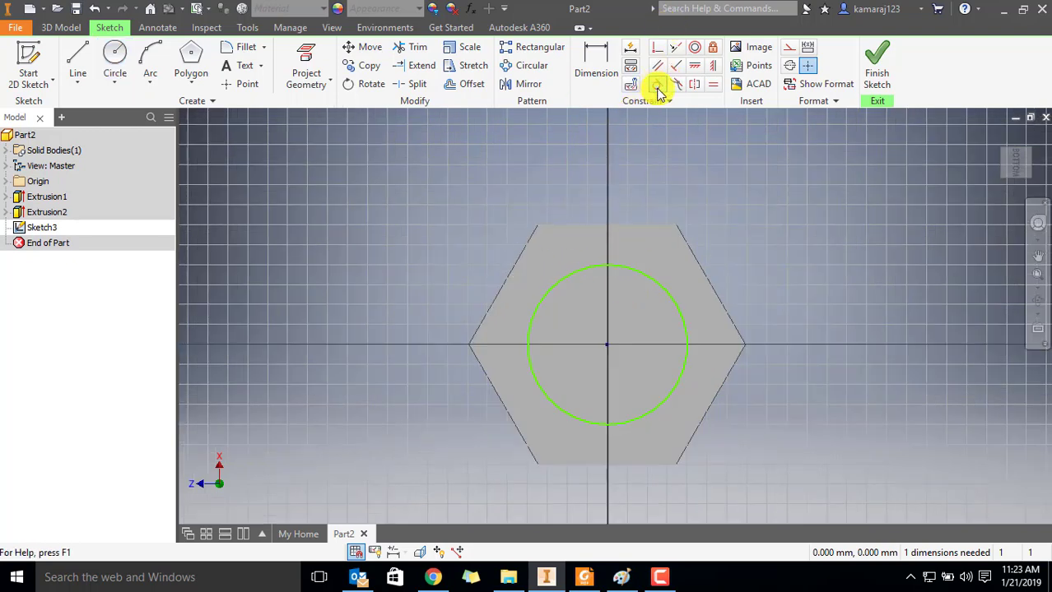
left_click(657, 86)
left_click(573, 279)
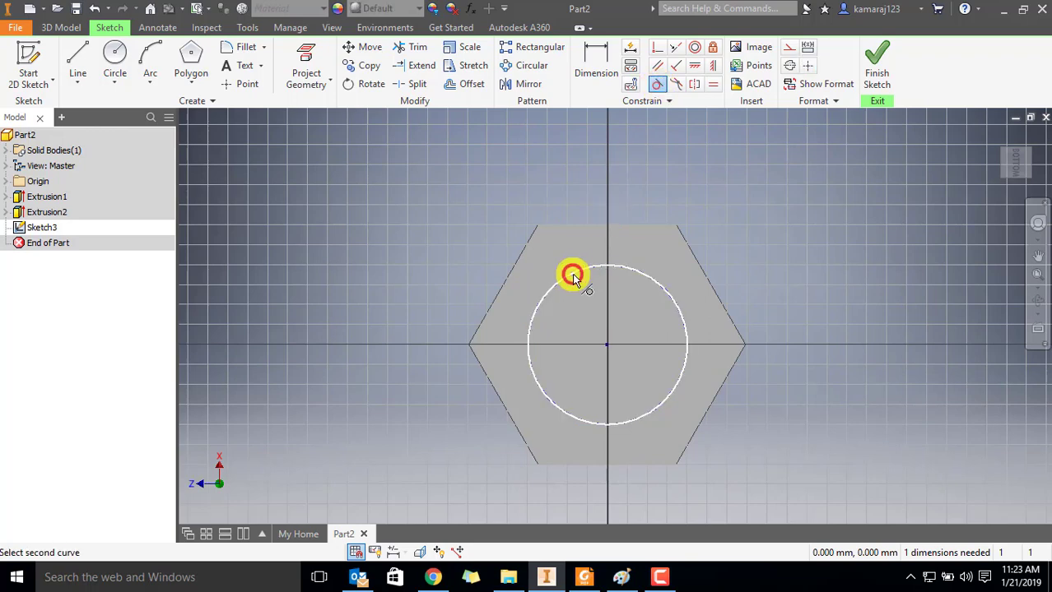
left_click(513, 272)
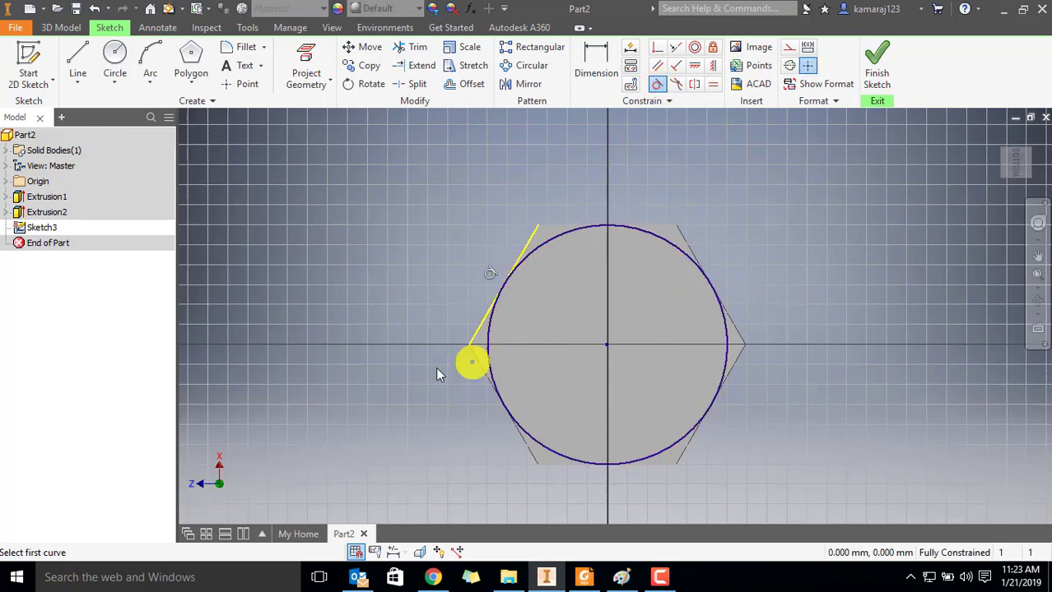
key("Escape")
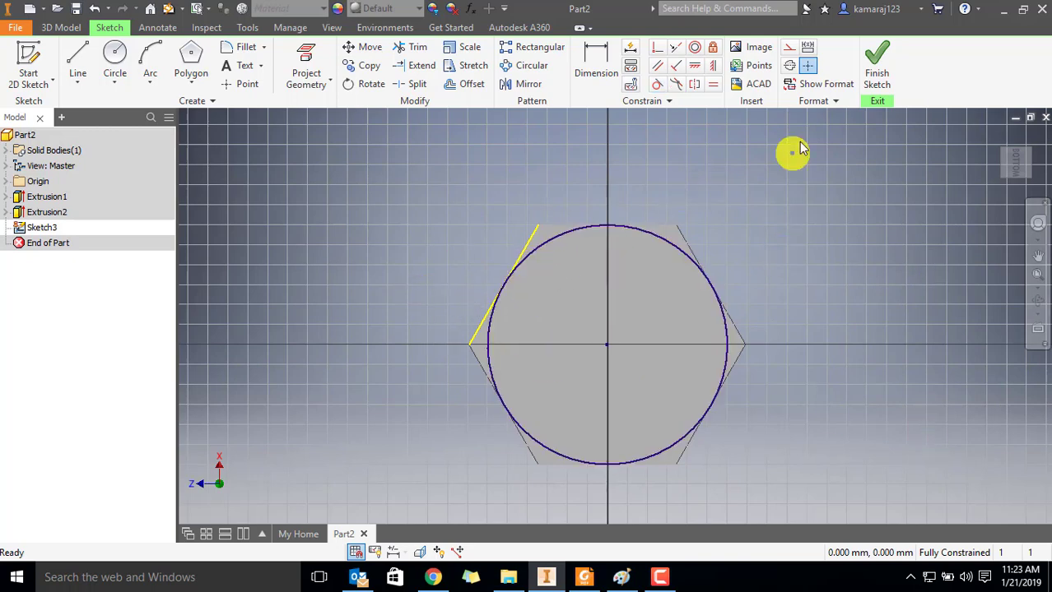
left_click(876, 64)
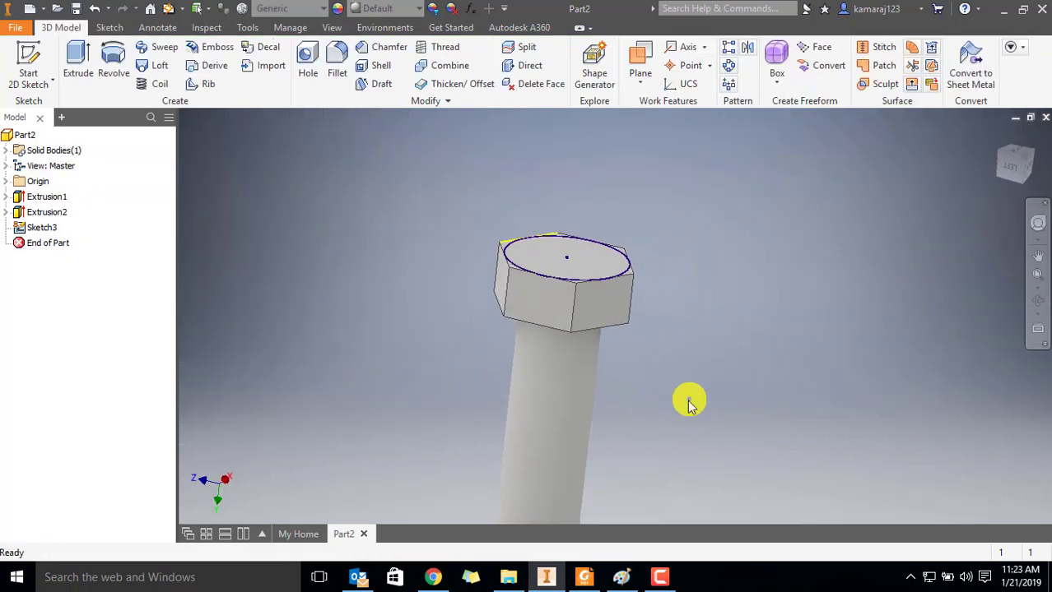
Step: Set up an extruded cut of the tangent circle, directed through the head toward the shank, with a 30-degree taper
mouse_move(688, 400)
middle_mouse_down("shift")
mouse_move(745, 265)
mouse_move(743, 328)
middle_mouse_up("shift")
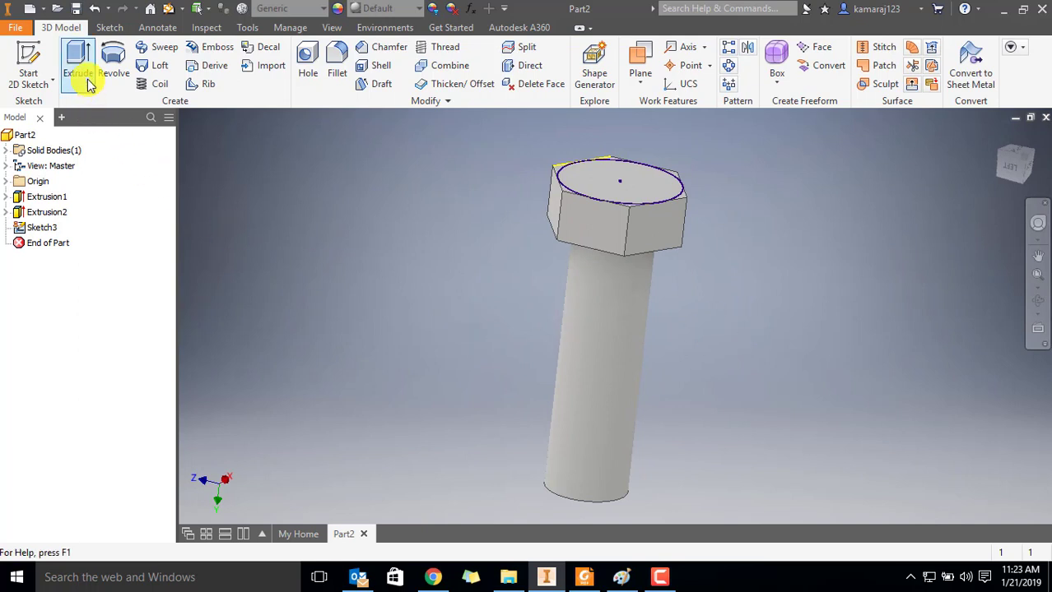
left_click(87, 78)
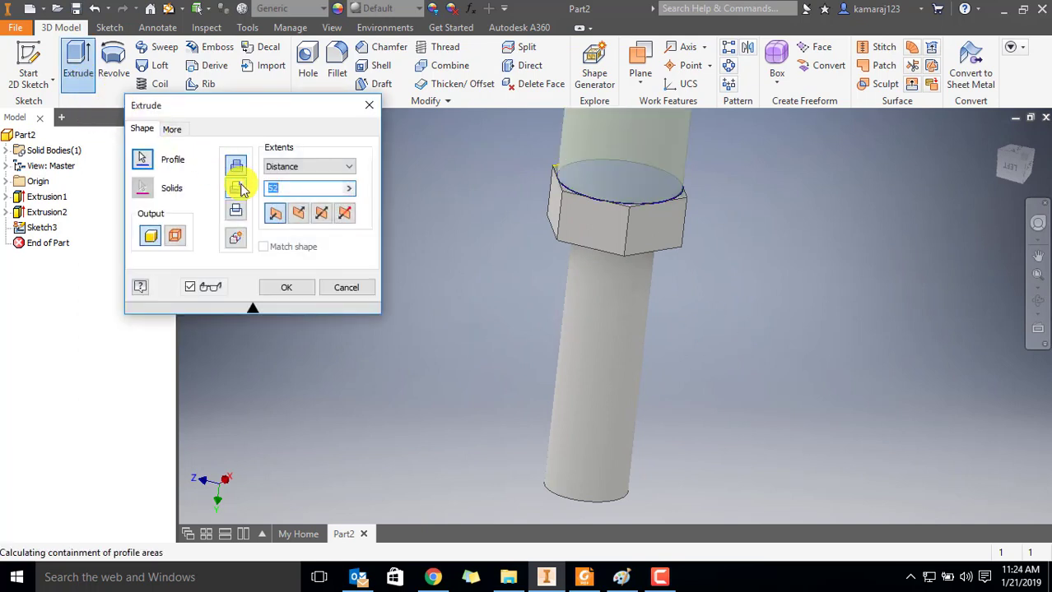
left_click(297, 215)
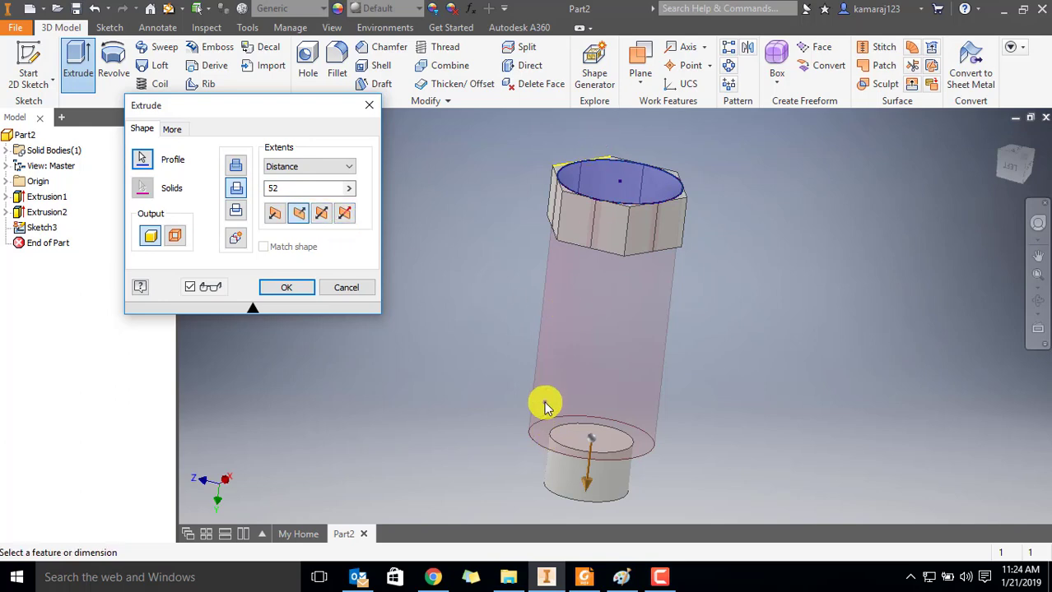
scroll(570, 175, "up", 5)
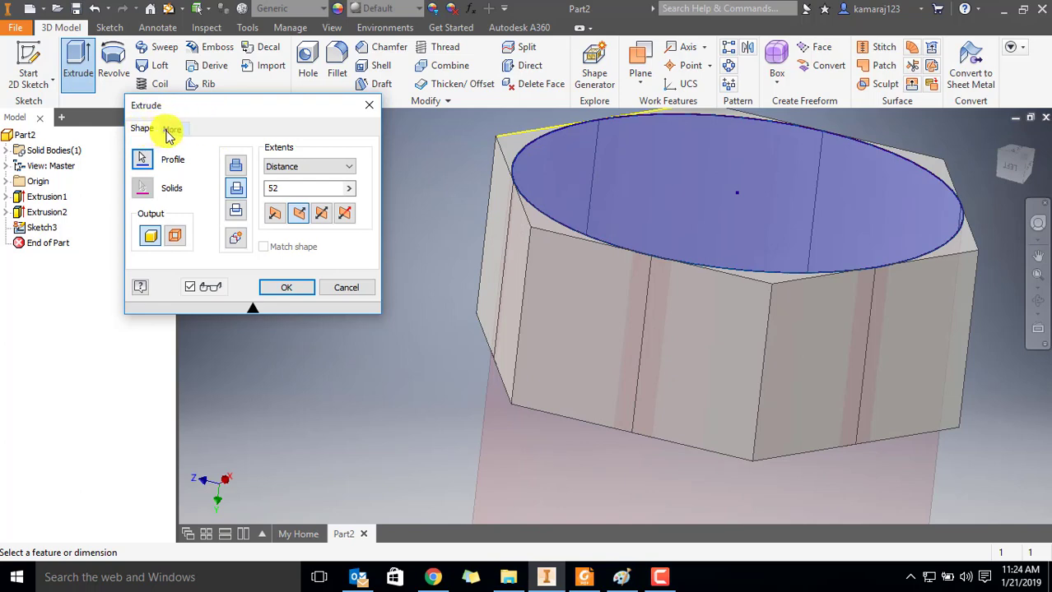
left_click(170, 130)
left_click(162, 211)
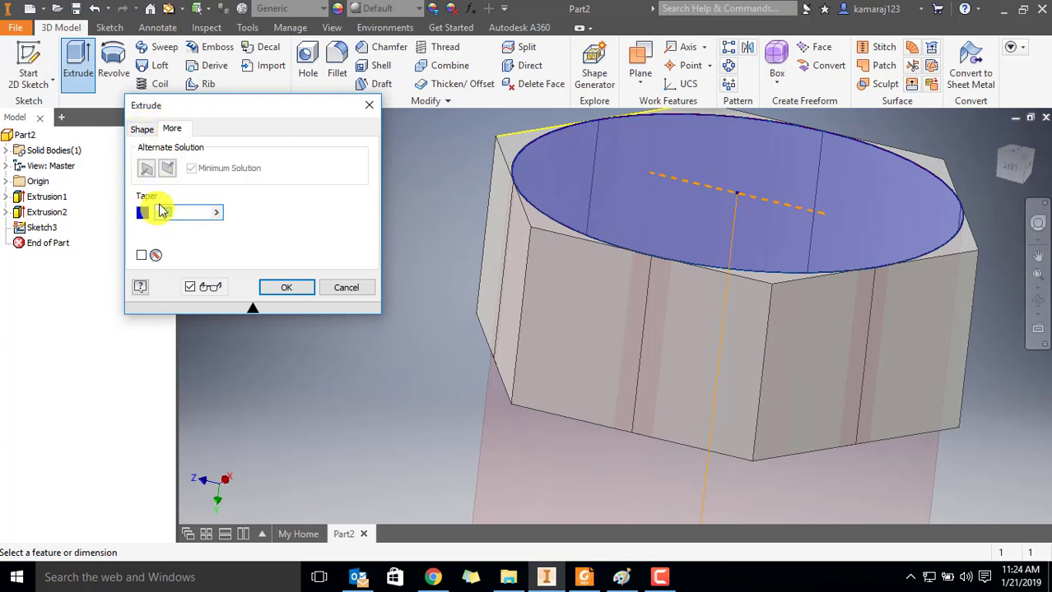
double_click(180, 215)
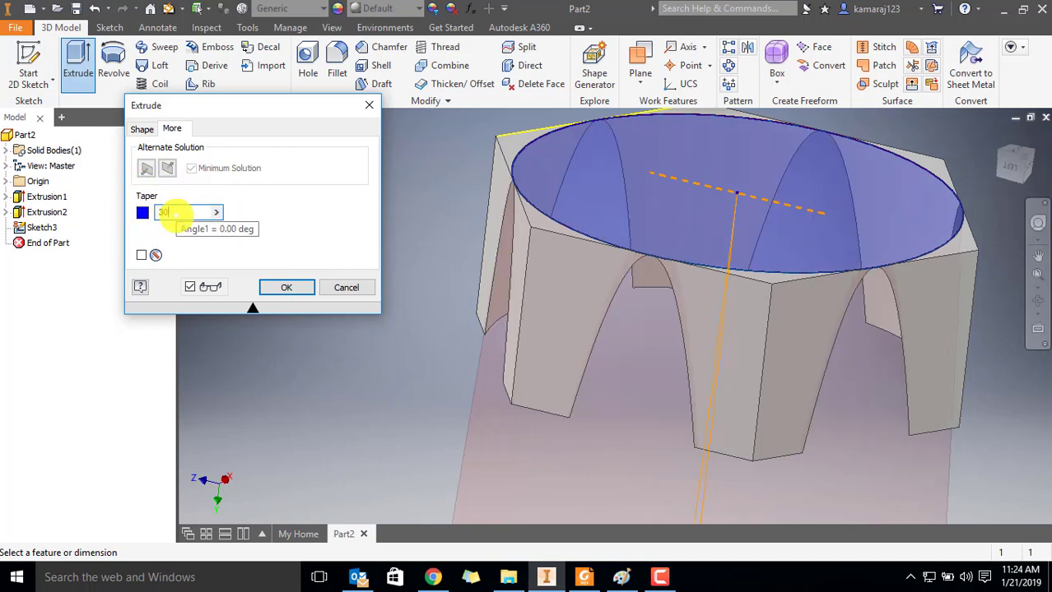
Step: Examine the tapered cut preview around the bolt head and along the shank
scroll(606, 314, "down", 4)
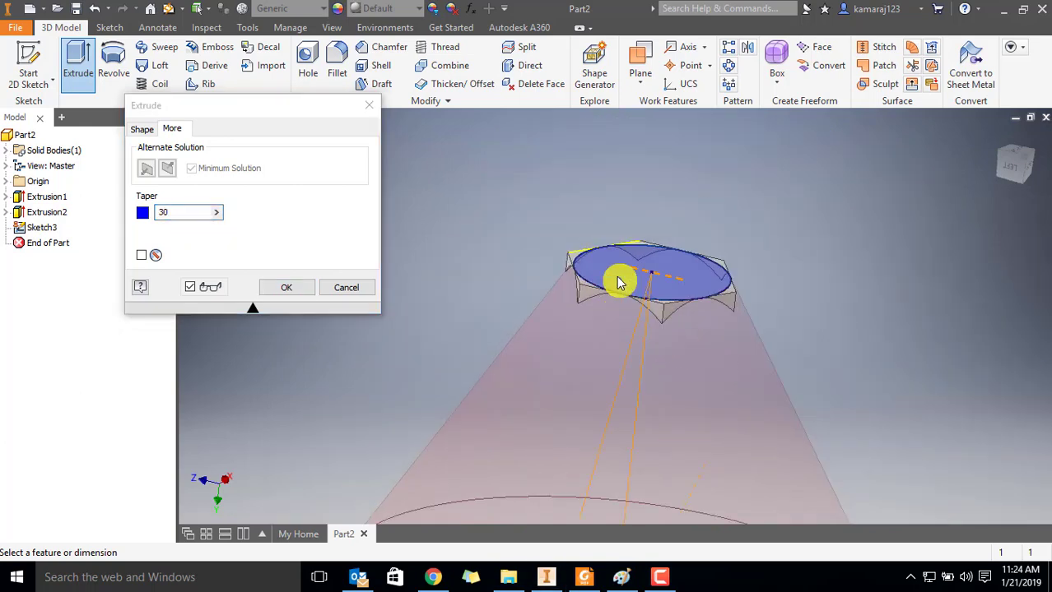
scroll(793, 369, "down", 3)
scroll(784, 407, "up", 3)
middle_click_drag(784, 407, 734, 276)
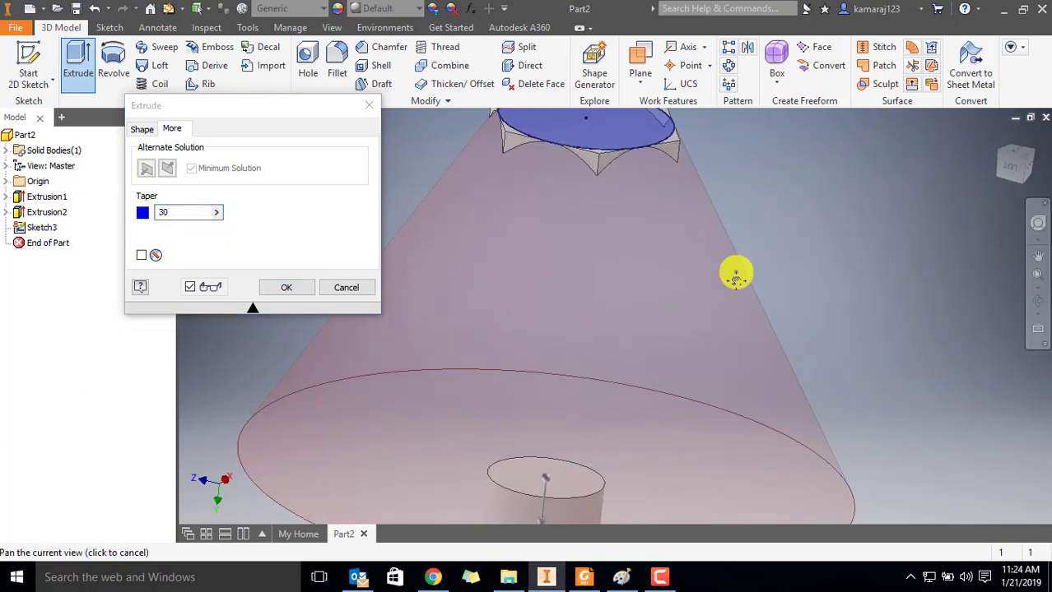
scroll(507, 171, "up", 5)
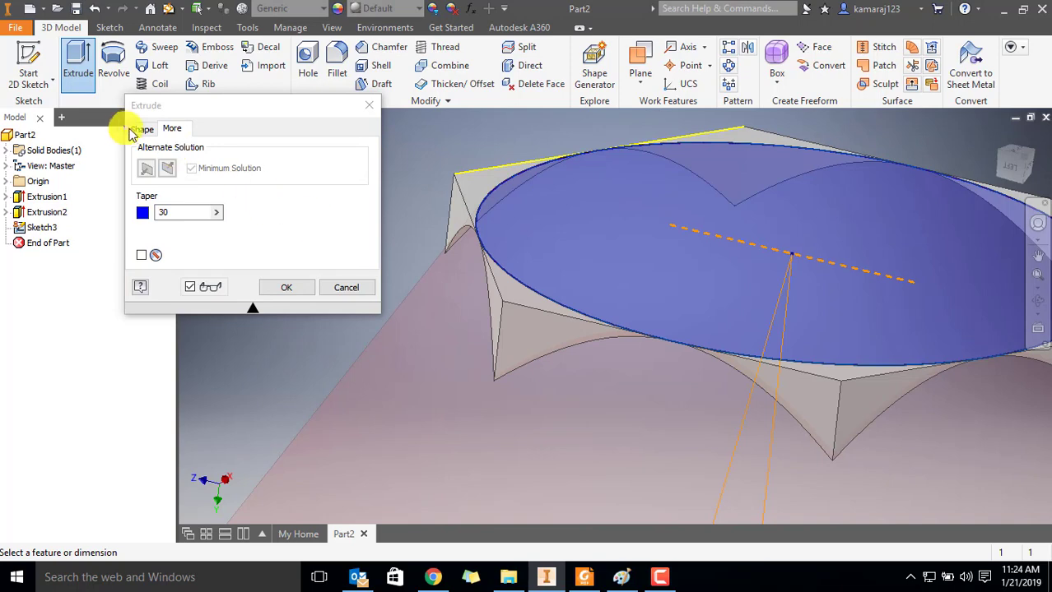
left_click(132, 131)
scroll(711, 307, "down", 4)
scroll(872, 389, "up", 2)
middle_click_drag(872, 390, 857, 372)
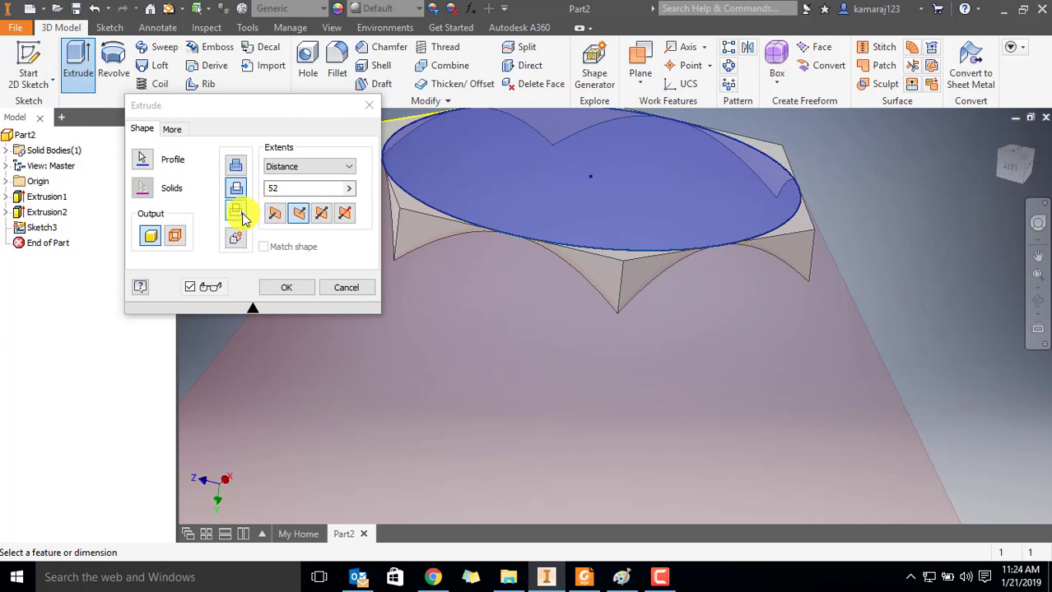
scroll(638, 305, "down", 3)
scroll(638, 306, "up", 2)
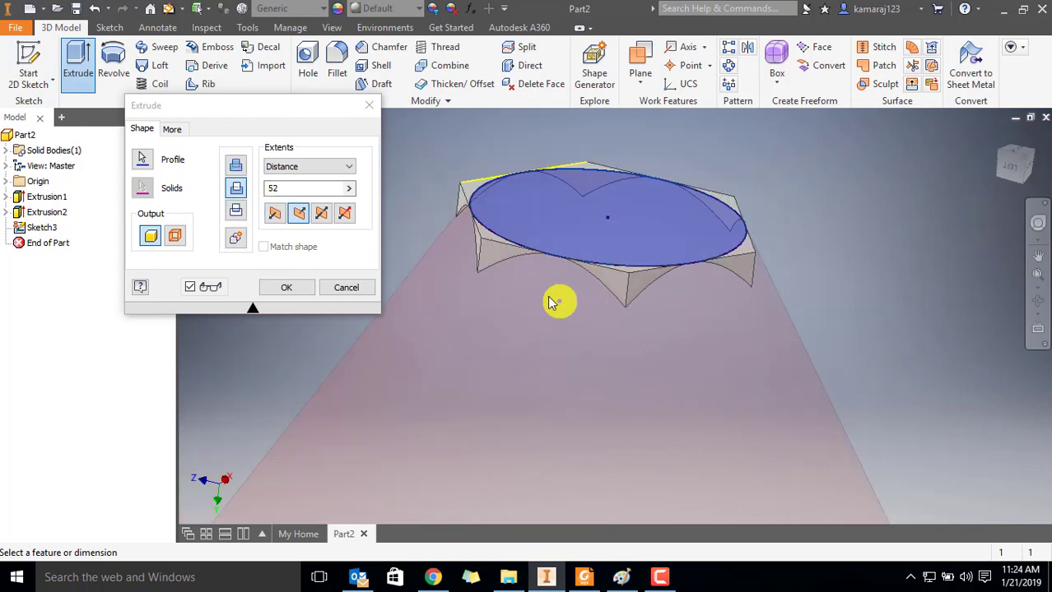
mouse_move(556, 298)
middle_mouse_down()
mouse_move(608, 311)
mouse_move(562, 281)
middle_mouse_up()
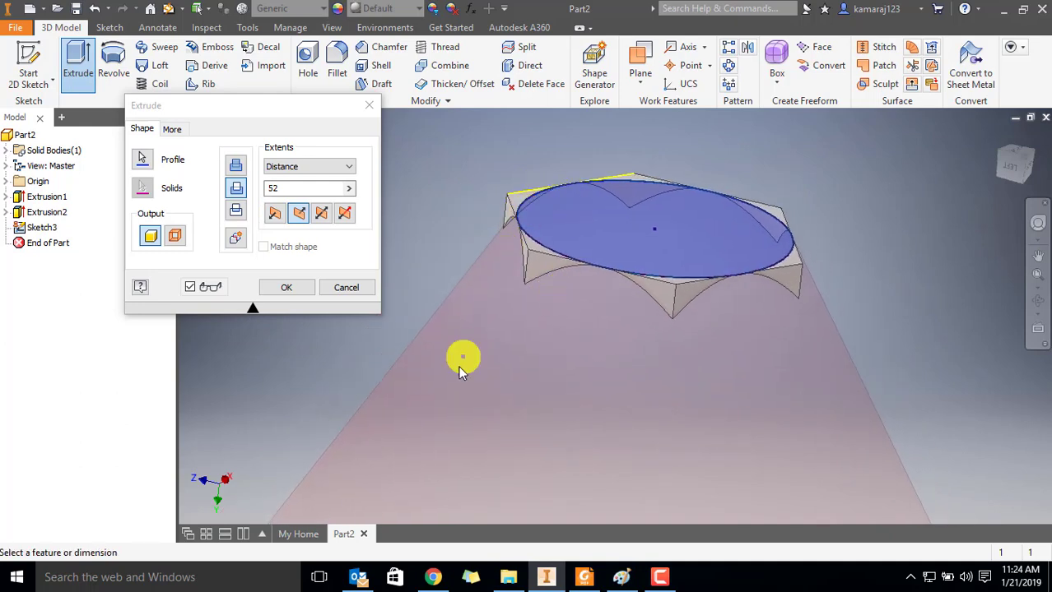
scroll(598, 346, "down", 4)
scroll(646, 388, "up", 4)
scroll(646, 387, "down", 3)
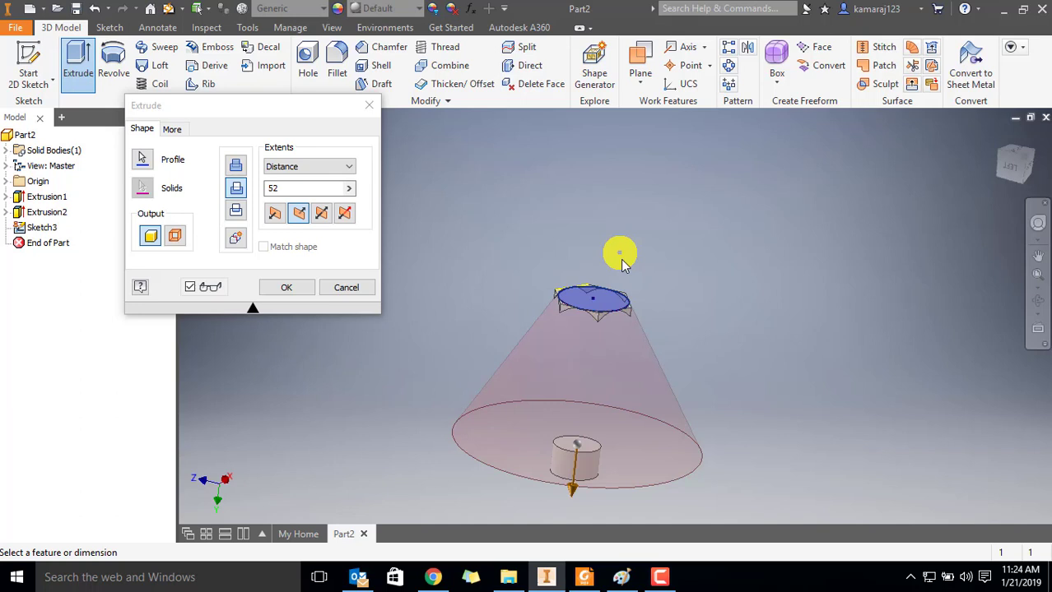
scroll(551, 292, "up", 2)
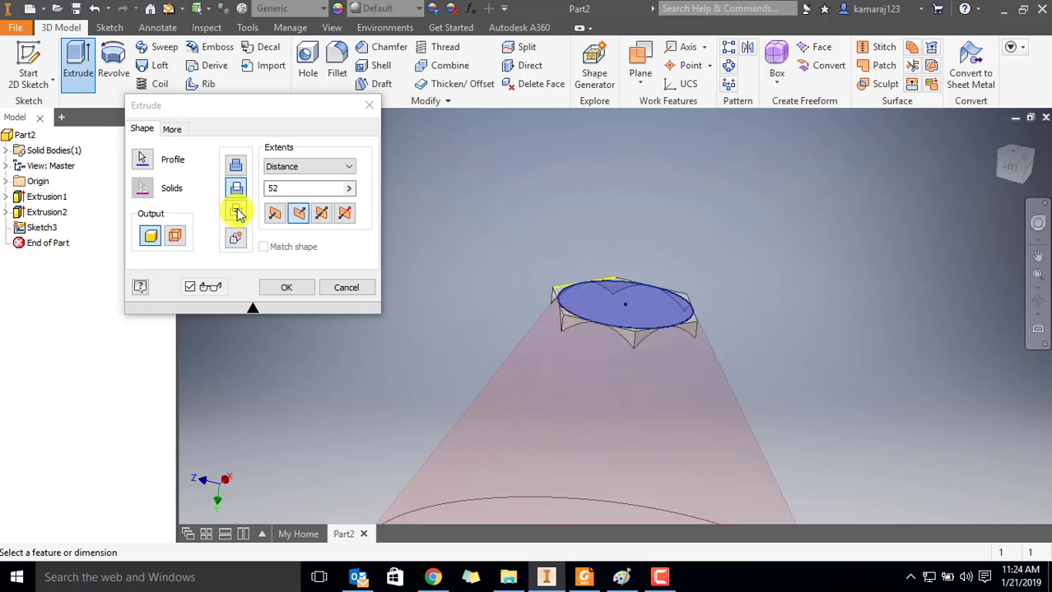
Step: Switch the tapered extrusion from Cut to Intersect and check the preview on the bolt head
left_click(236, 212)
scroll(629, 411, "down", 3)
middle_click_drag(629, 429, 562, 298)
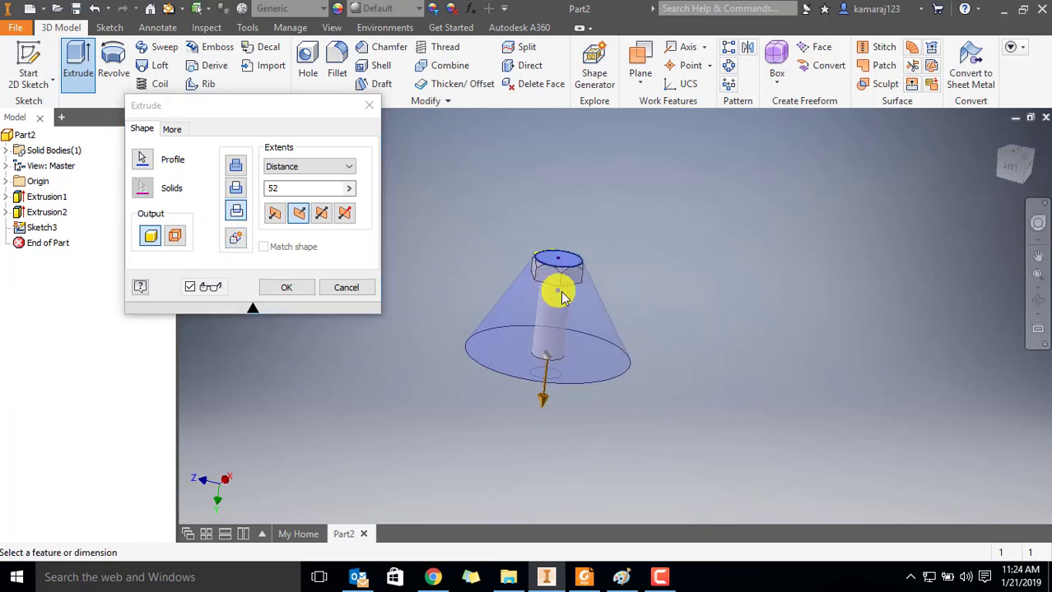
scroll(562, 298, "up", 5)
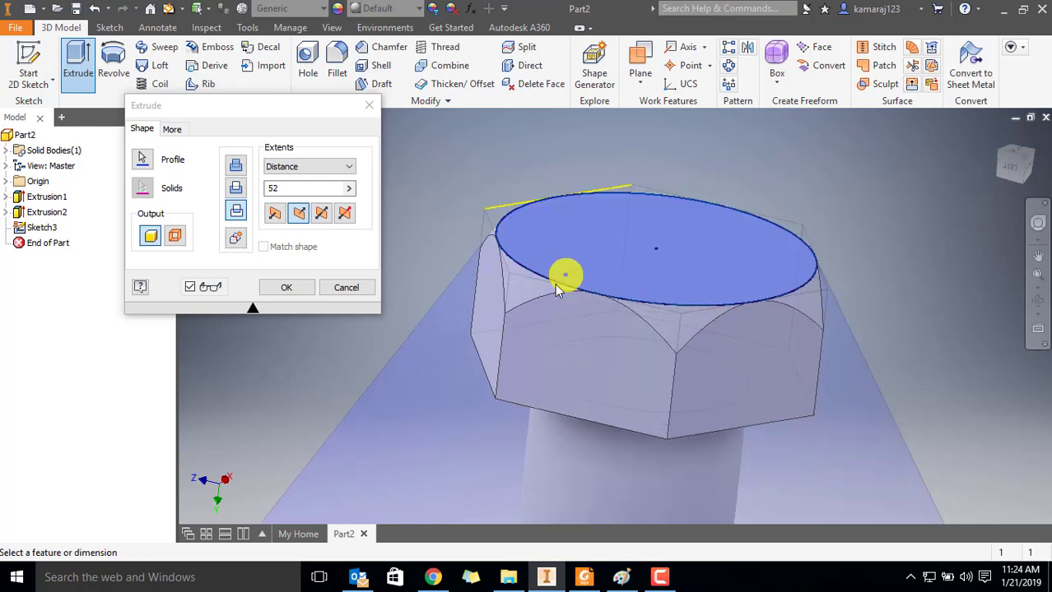
left_click(237, 212)
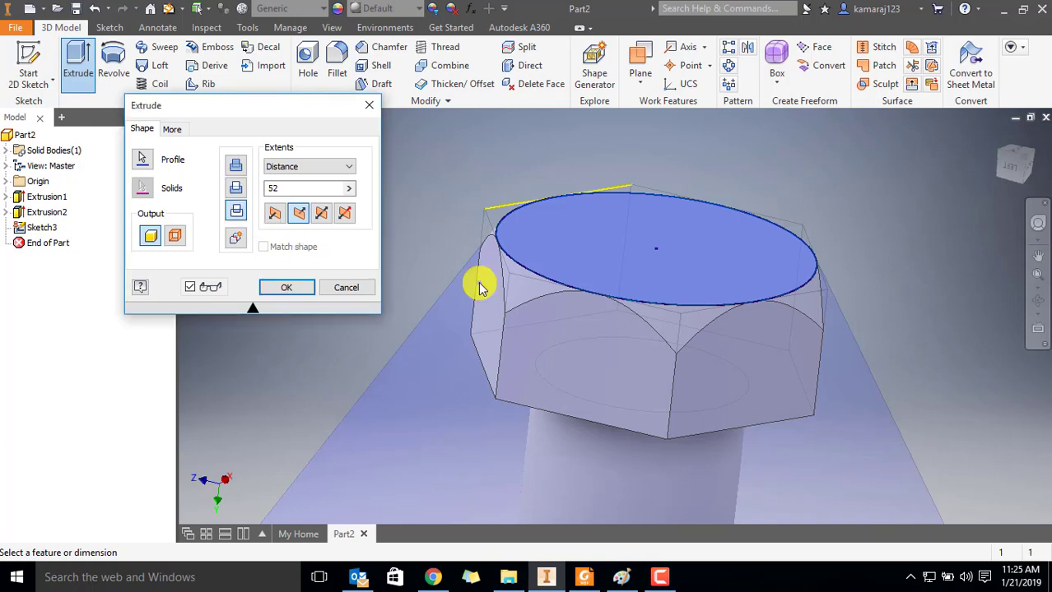
Step: Lengthen the 30-degree tapered intersect extrusion to 68.75 mm so it extends past the shank's end, and create it
left_click(174, 129)
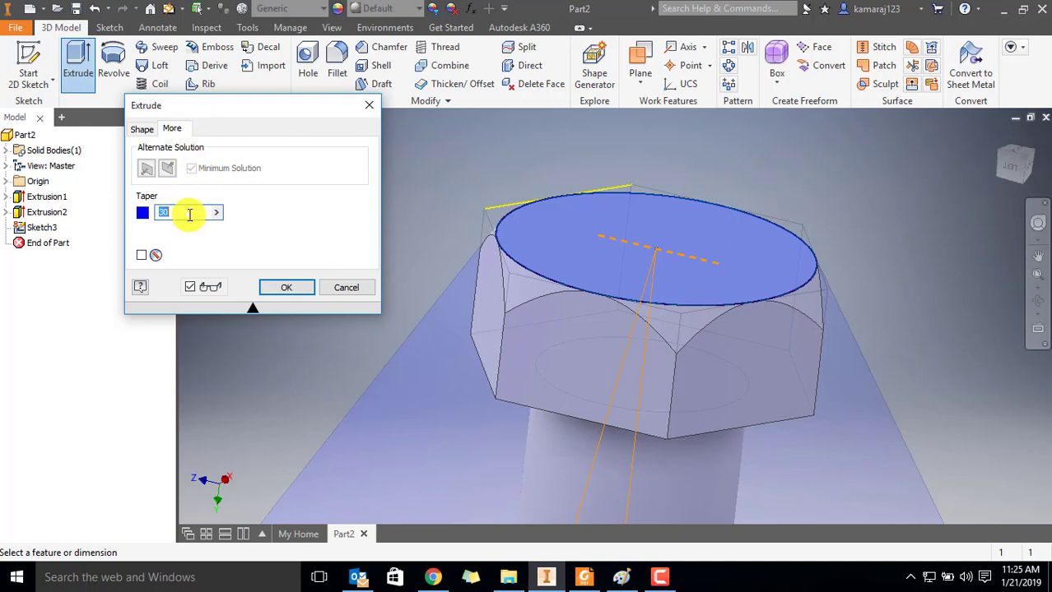
left_click(142, 129)
middle_click_drag(681, 449, 646, 221)
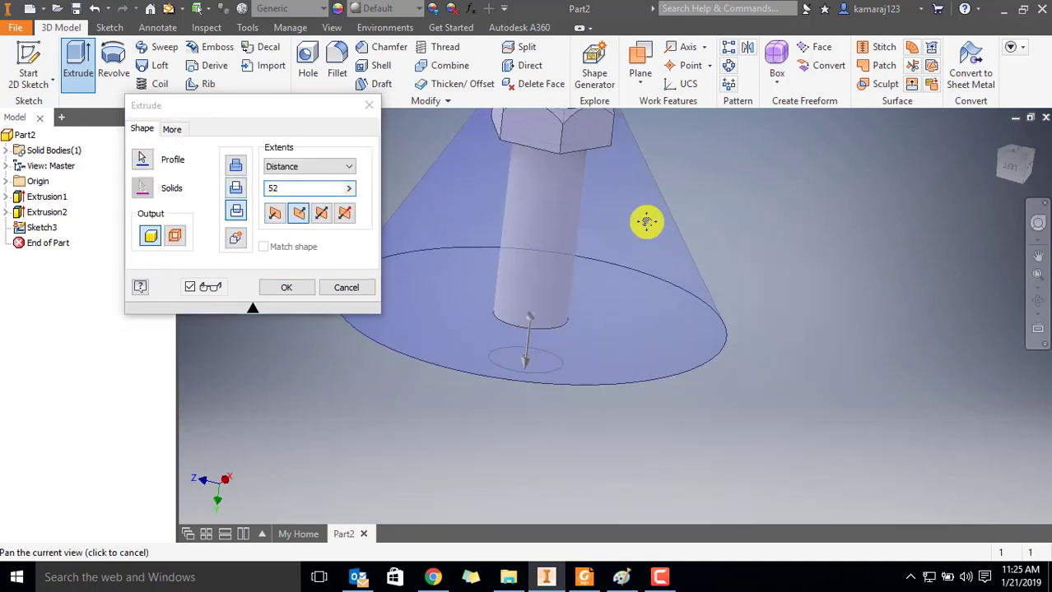
middle_click_drag(587, 305, 579, 376)
left_click_drag(565, 387, 553, 294)
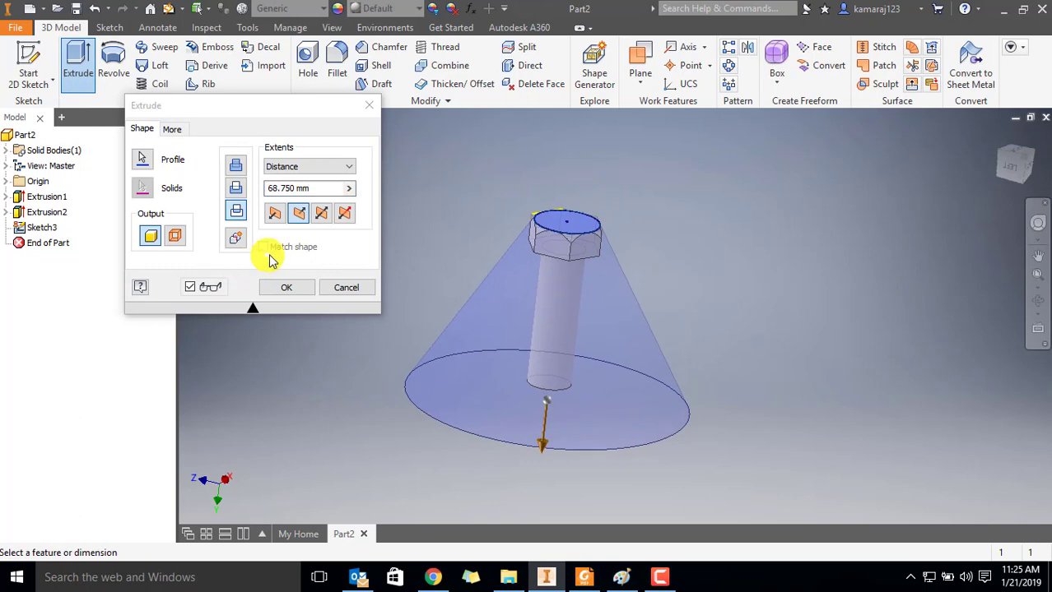
left_click(282, 290)
Step: Examine the bevelled corners of the hexagonal head from several angles
scroll(608, 225, "down", 5)
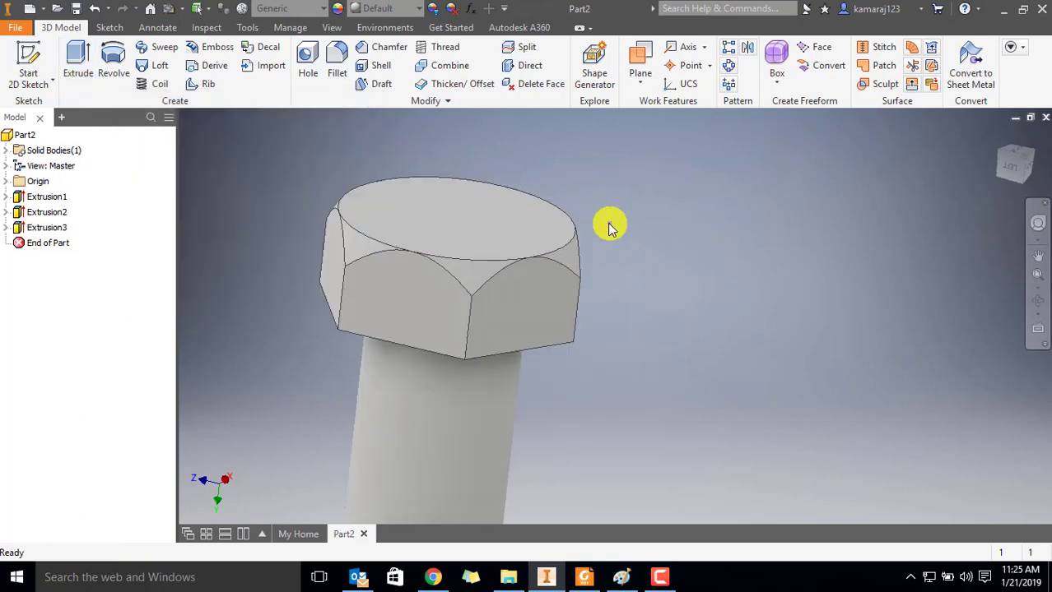
middle_click_drag(608, 226, 576, 259)
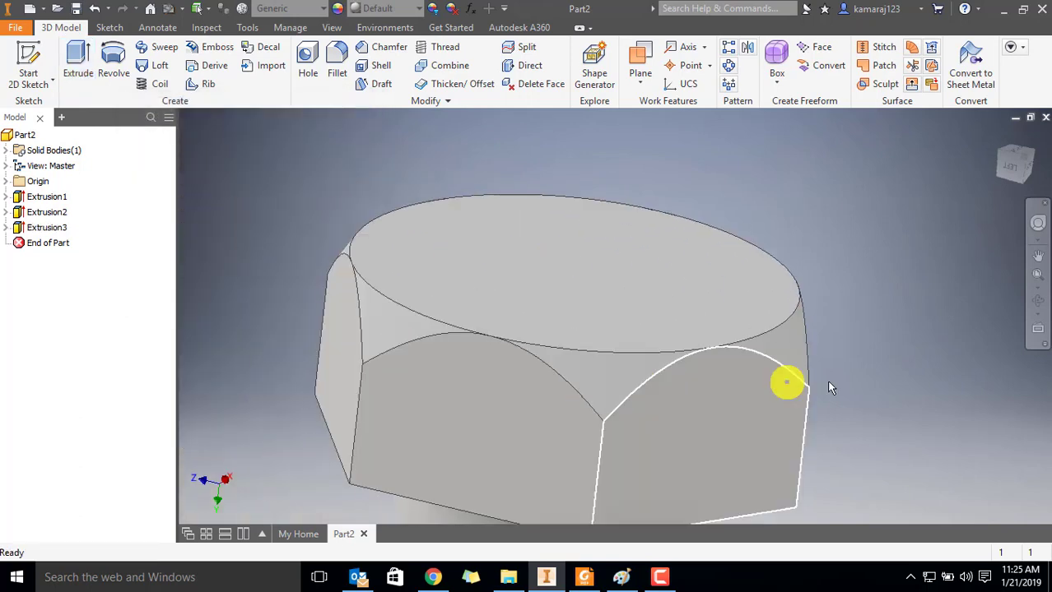
scroll(575, 194, "up", 3)
middle_click_drag(575, 193, 650, 272, "shift")
scroll(649, 389, "up", 4)
middle_click_drag(649, 390, 627, 284, "shift")
Step: Chamfer the circular edge at the shank's free end using distance and angle, 1 mm at 45 degrees, measured from the end face
scroll(648, 178, "down", 6)
middle_click_drag(586, 197, 556, 269)
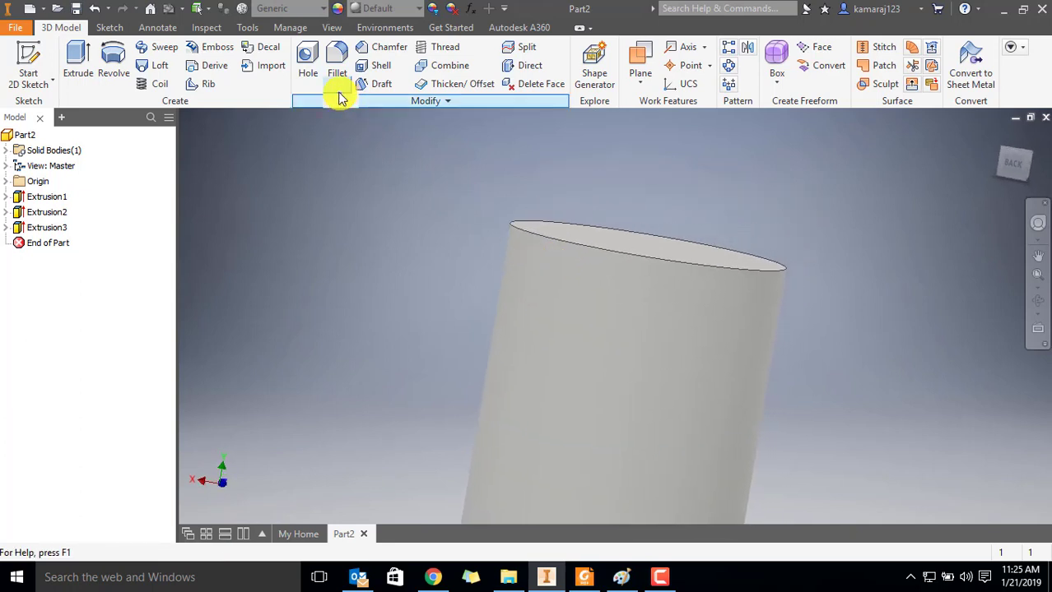
left_click(372, 50)
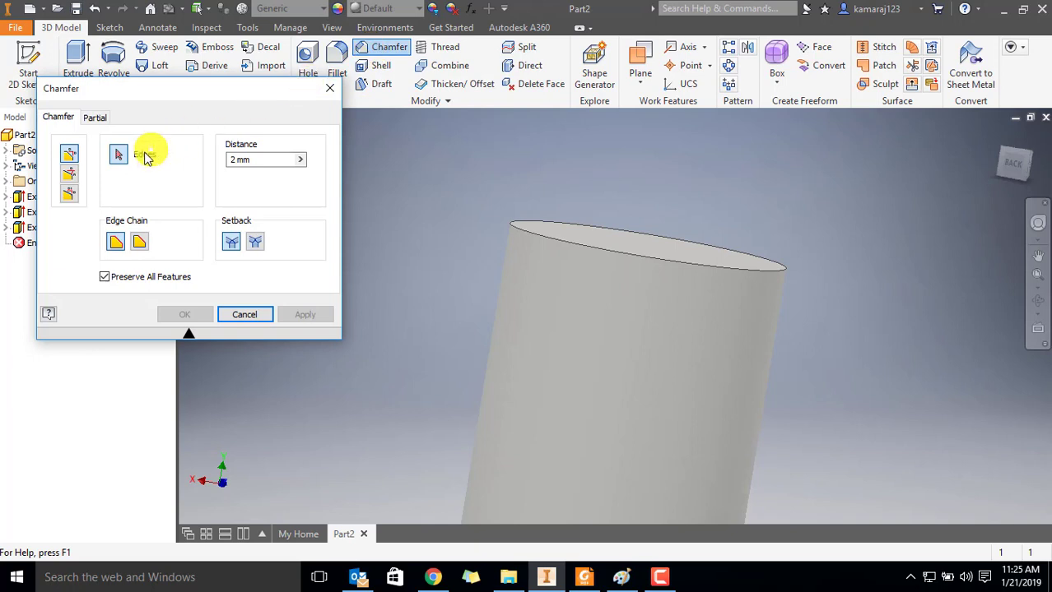
left_click(72, 179)
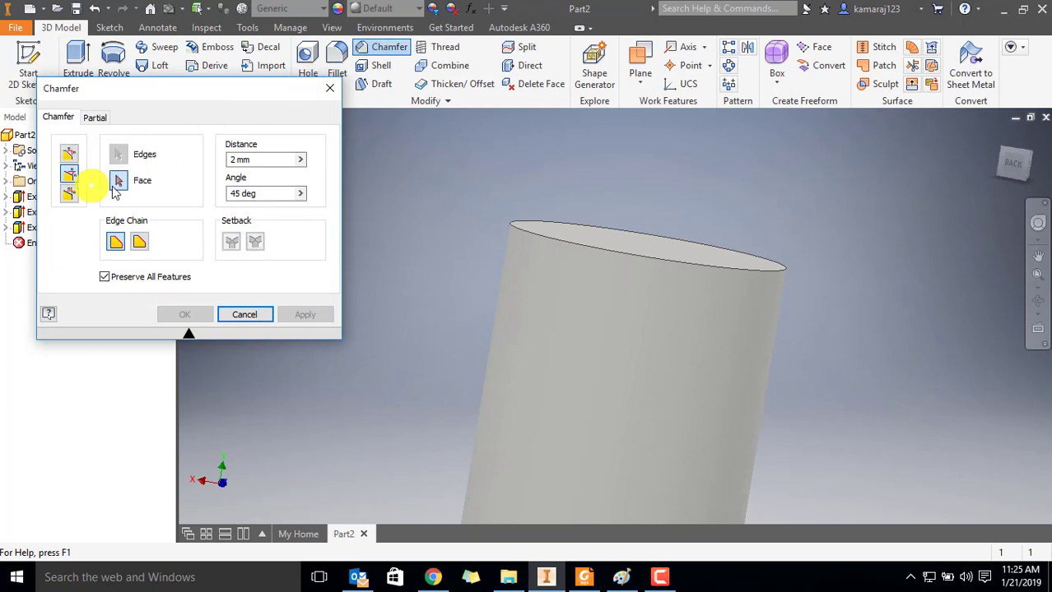
left_click(262, 160)
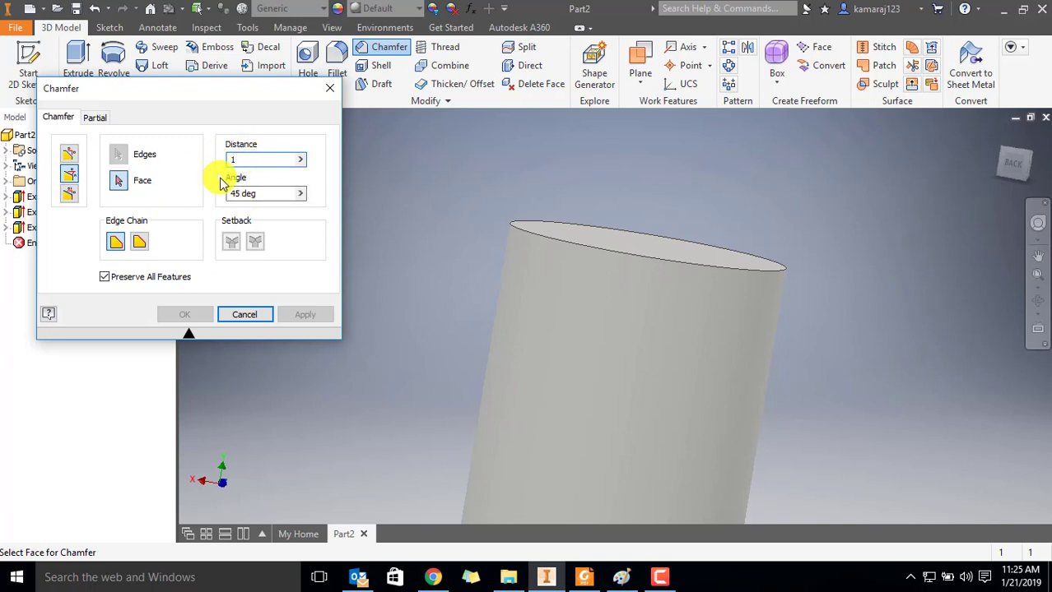
left_click(118, 180)
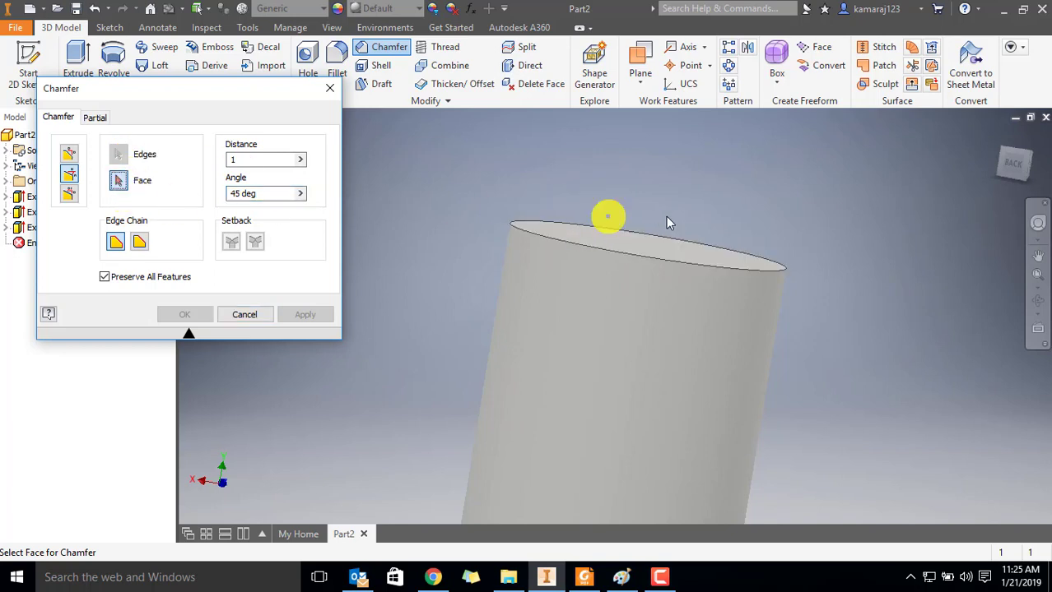
left_click(627, 251)
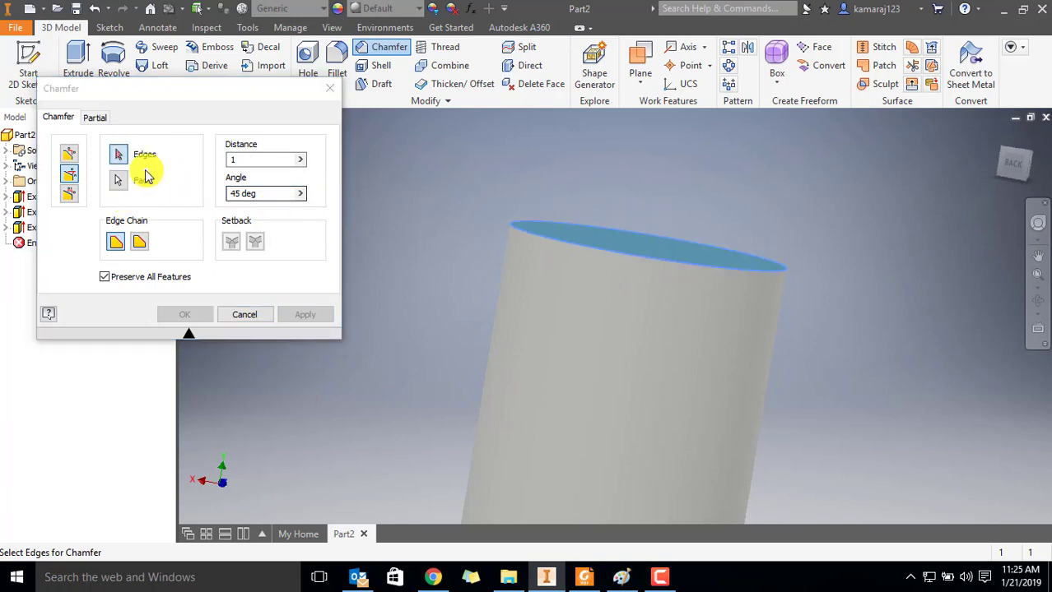
left_click(125, 157)
left_click(606, 257)
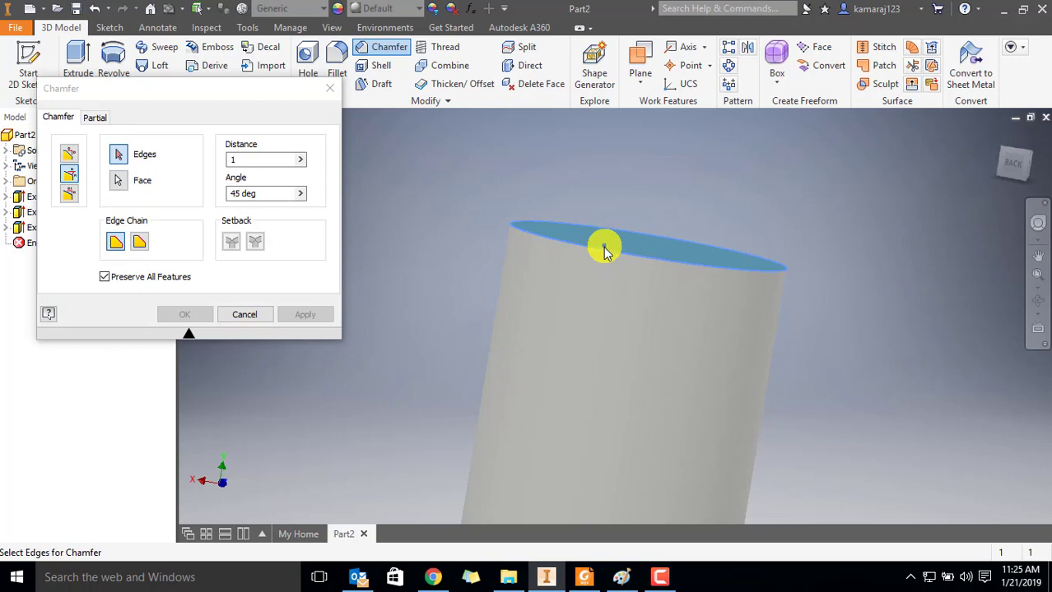
scroll(563, 228, "down", 5)
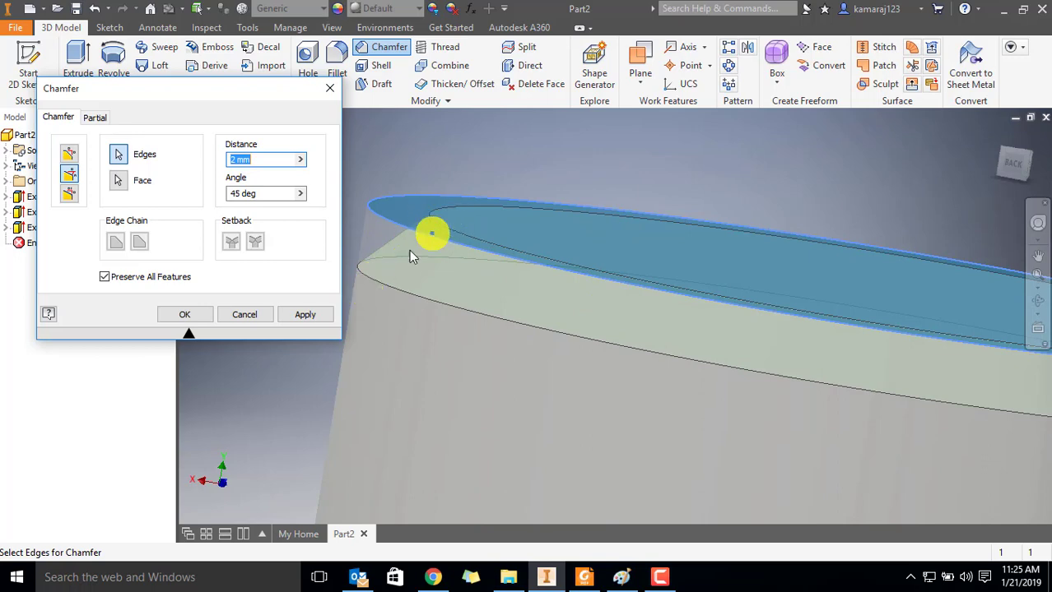
scroll(658, 249, "up", 5)
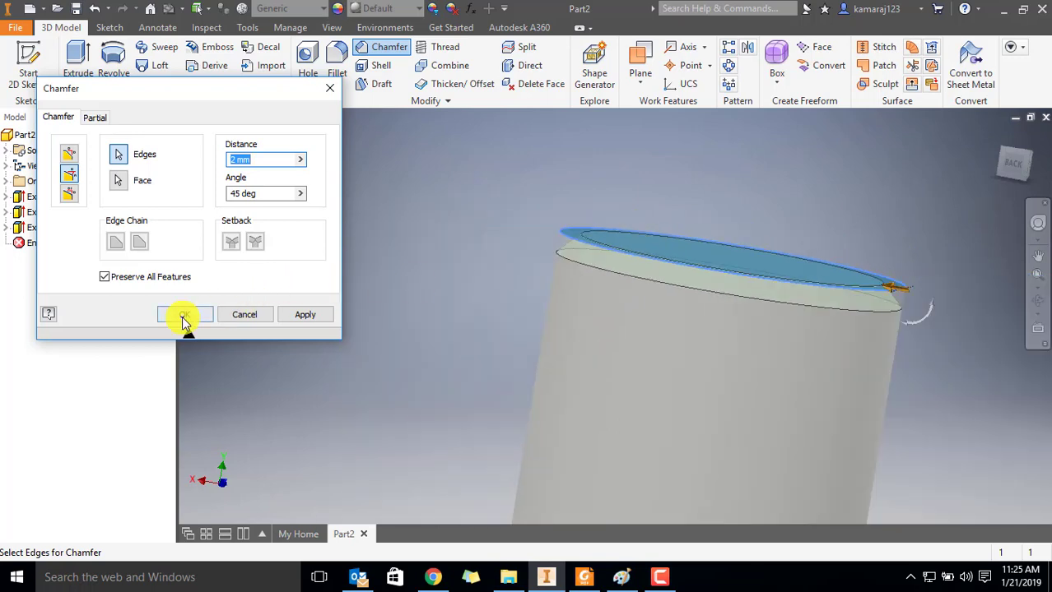
left_click(184, 316)
Step: Examine the chamfered shank end and the whole bolt from several angles
scroll(646, 233, "up", 3)
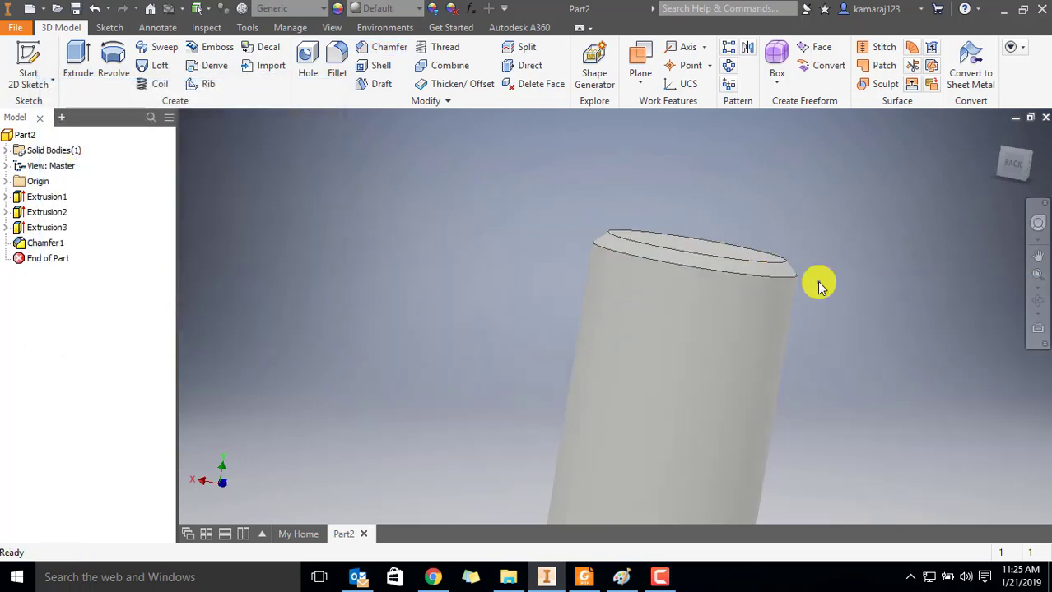
scroll(848, 311, "up", 3)
middle_click_drag(840, 312, 802, 415, "shift")
scroll(807, 426, "down", 2)
scroll(807, 415, "down", 2)
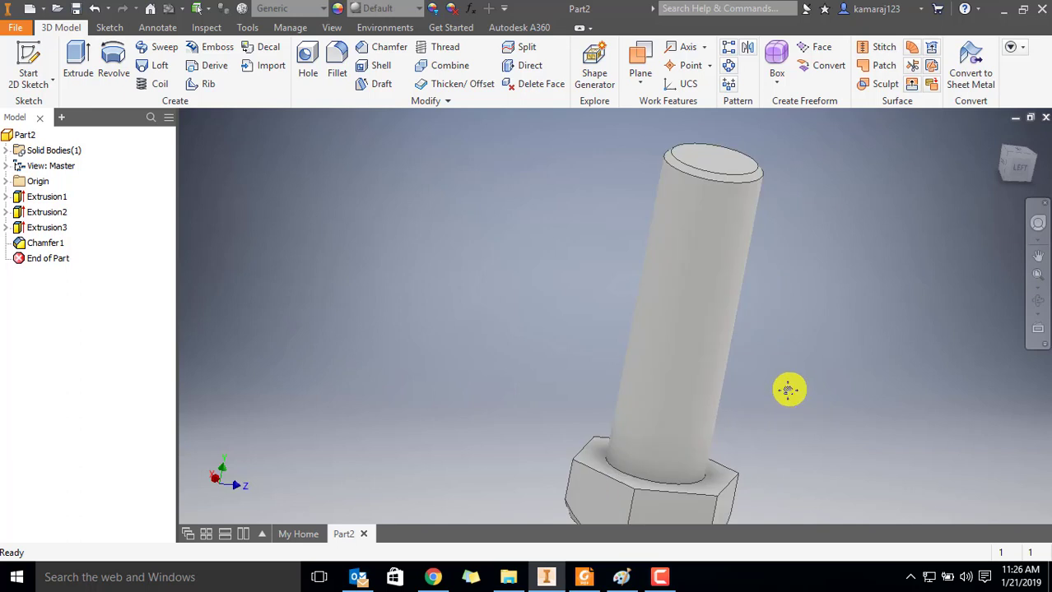
scroll(789, 388, "down", 1)
middle_click_drag(697, 348, 666, 335, "shift")
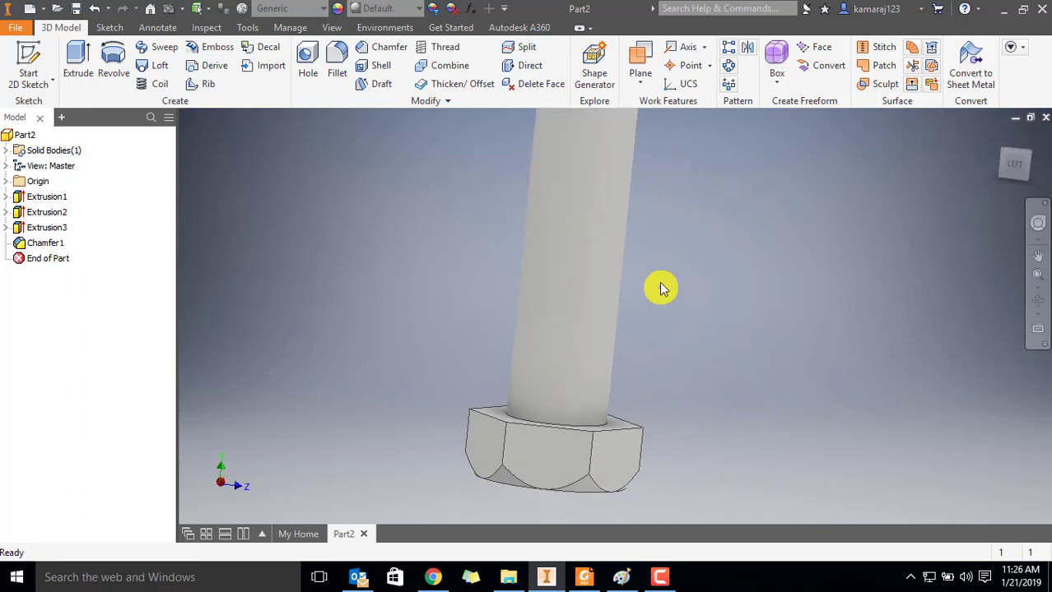
scroll(663, 288, "up", 3)
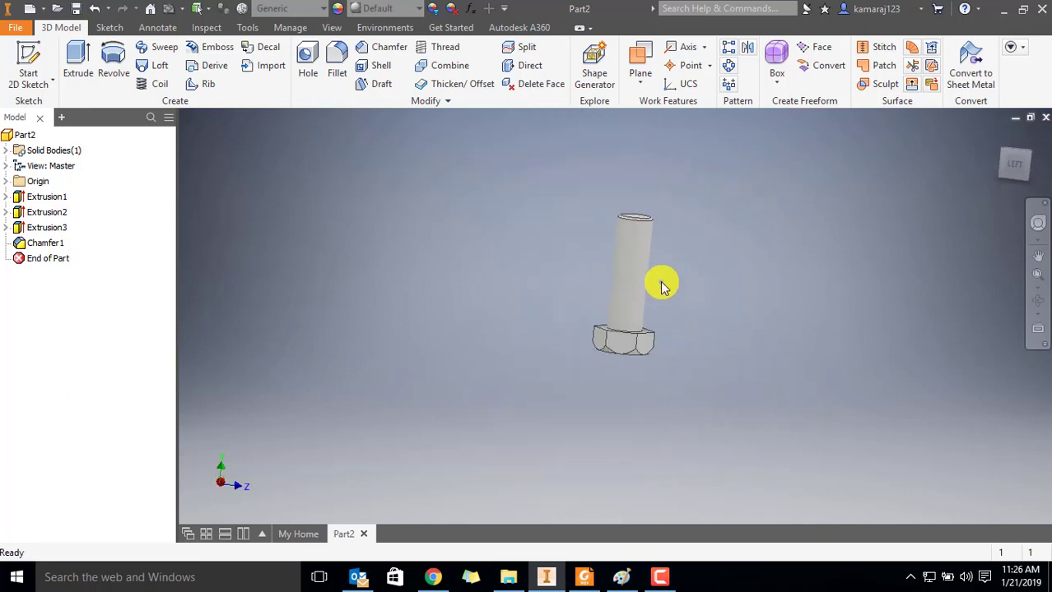
scroll(646, 298, "down", 2)
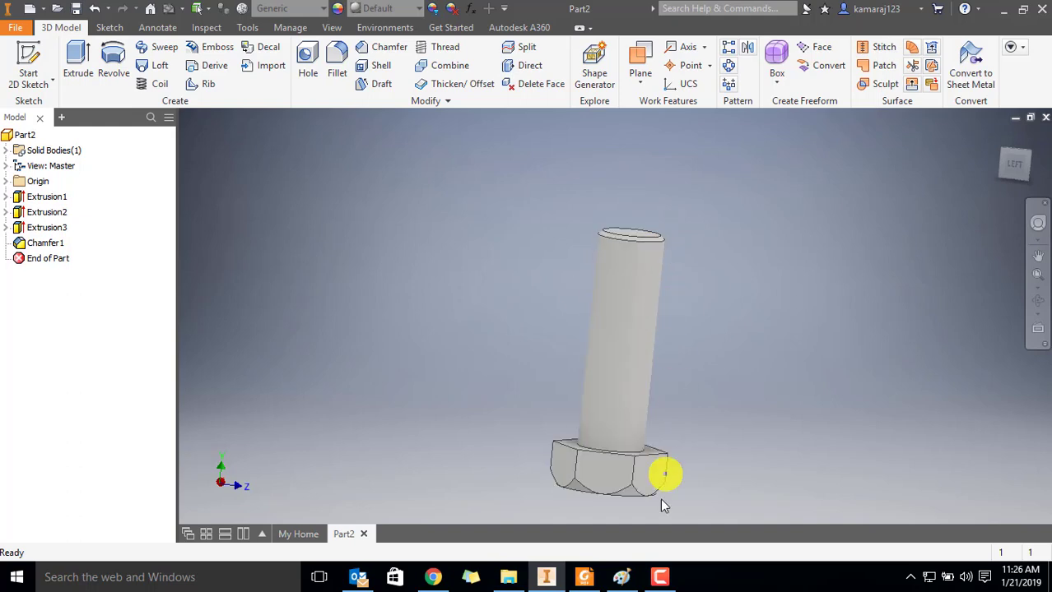
Step: Check the ISO thread profile drawing in Paint and the M16 pitch in the lab manual's bolt table
left_click(621, 577)
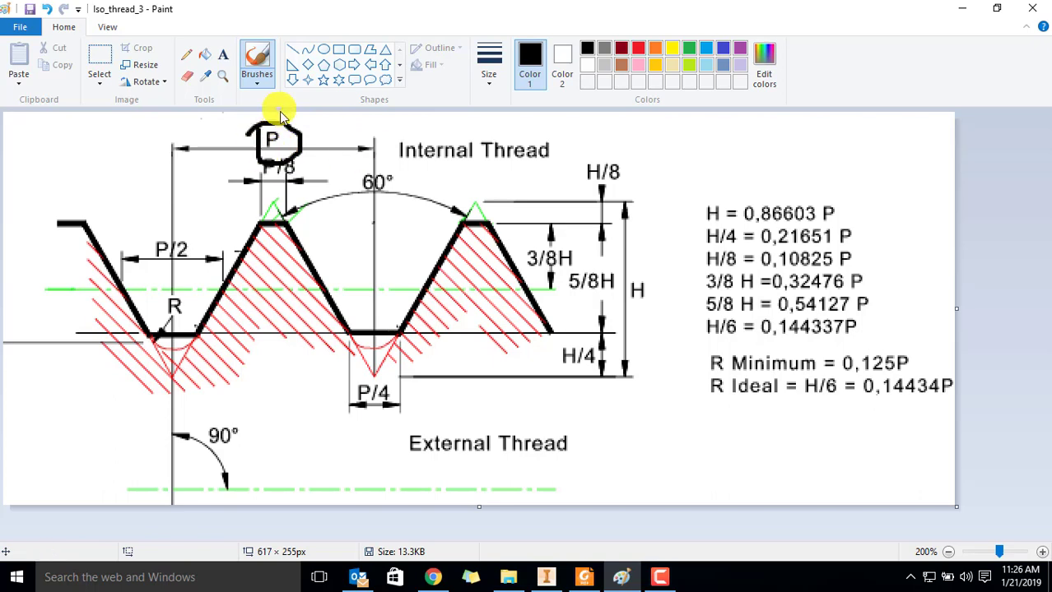
left_click(572, 573)
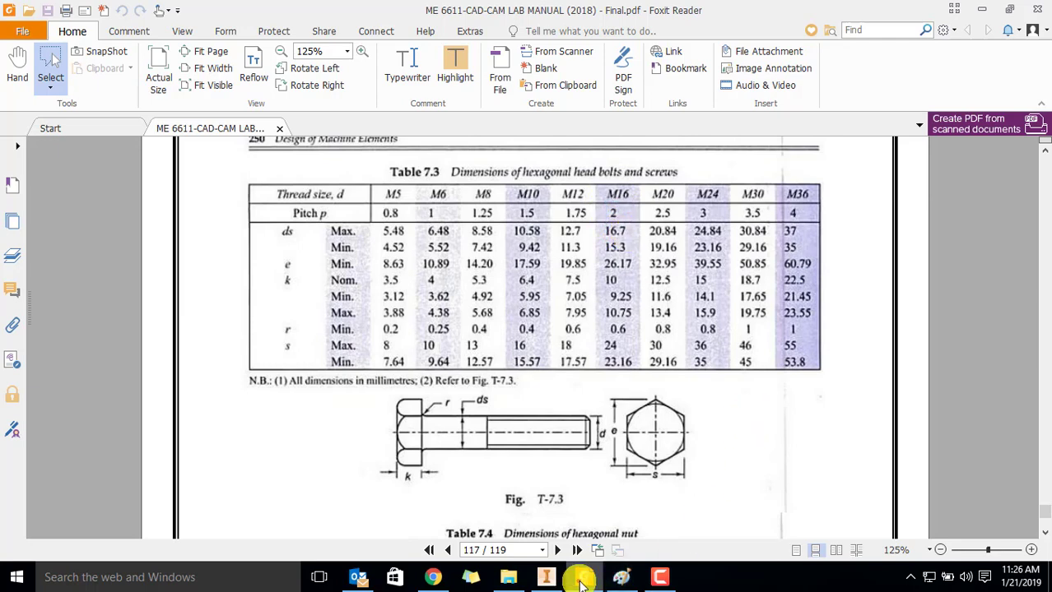
left_click(613, 580)
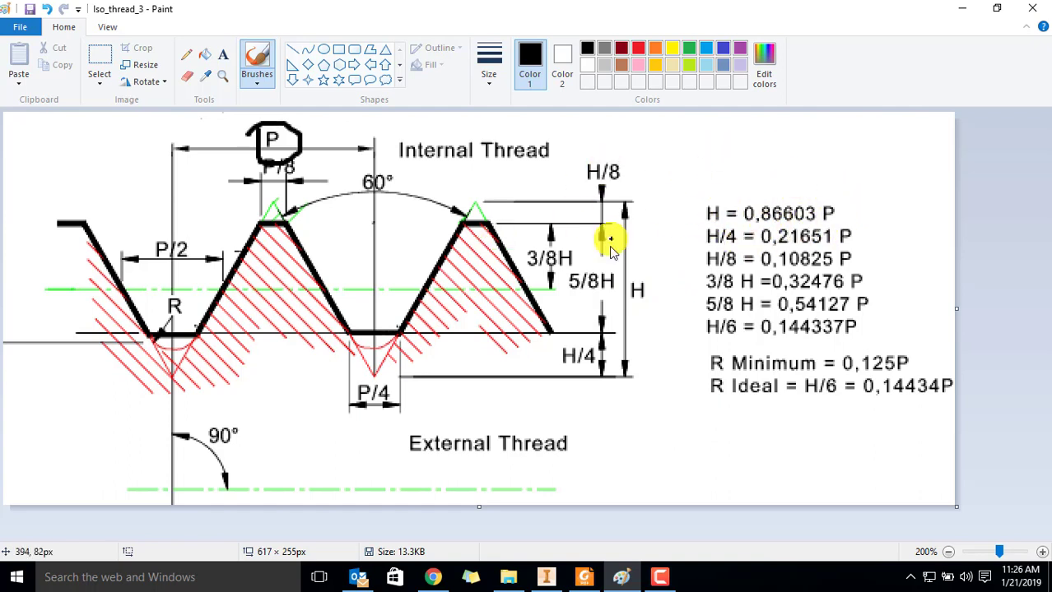
Step: Switch back to Inventor and start a new 2D sketch on the YZ origin plane through the bolt's axis
left_click(549, 579)
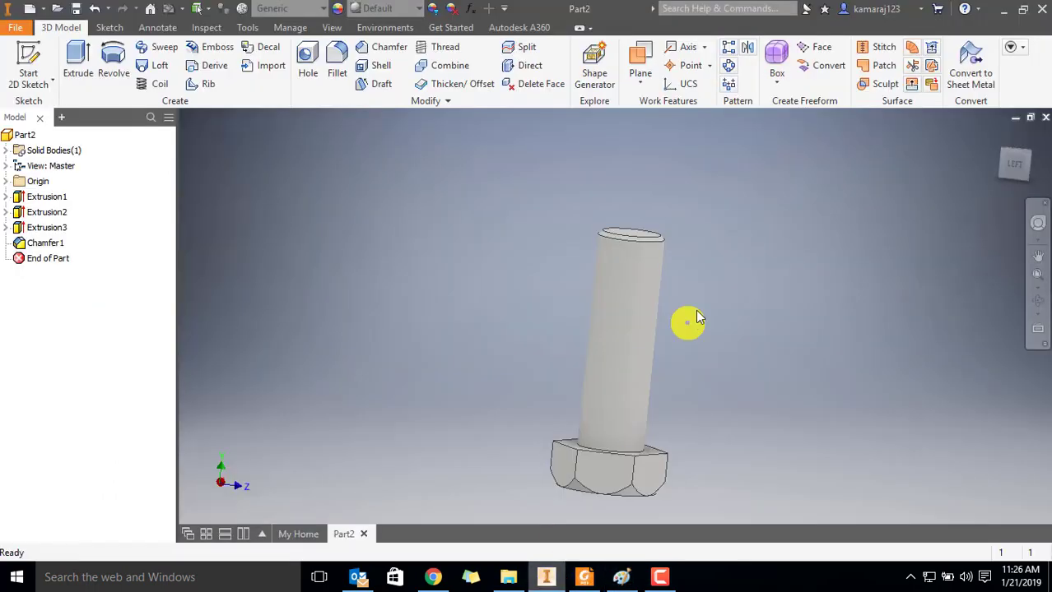
middle_click_drag(741, 265, 676, 279, "shift")
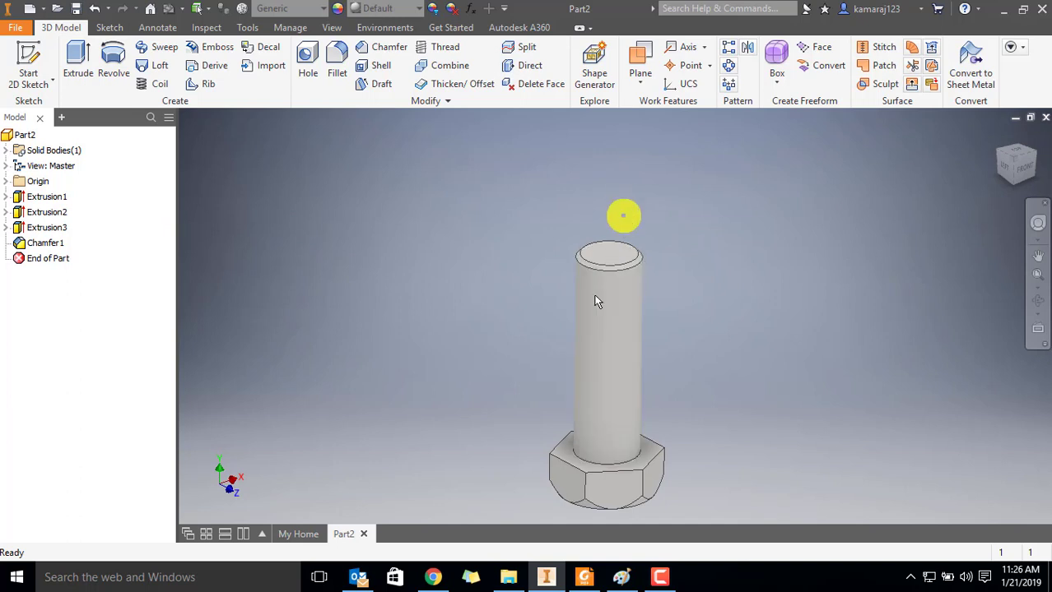
left_click(8, 183)
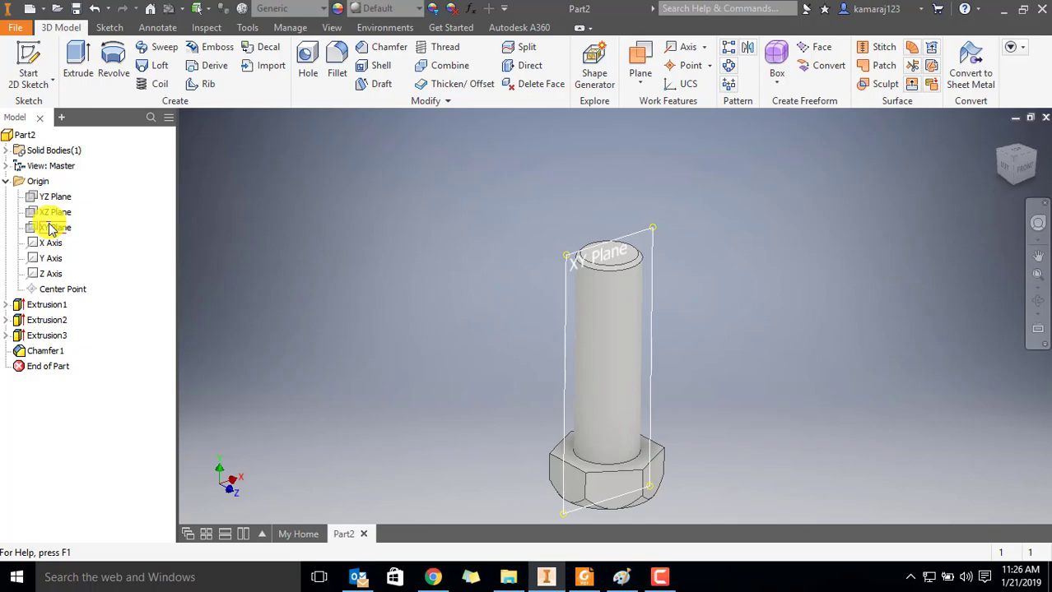
left_click(51, 228)
left_click(33, 72)
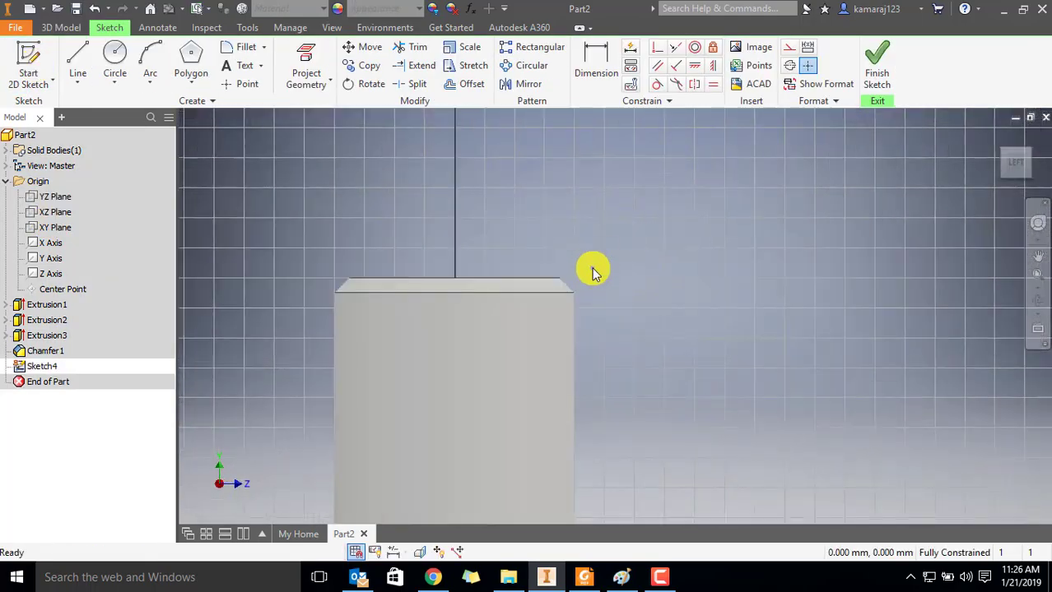
Step: Slice the bolt's graphics at the sketch plane to expose the shank's cross-section
scroll(624, 321, "down", 3)
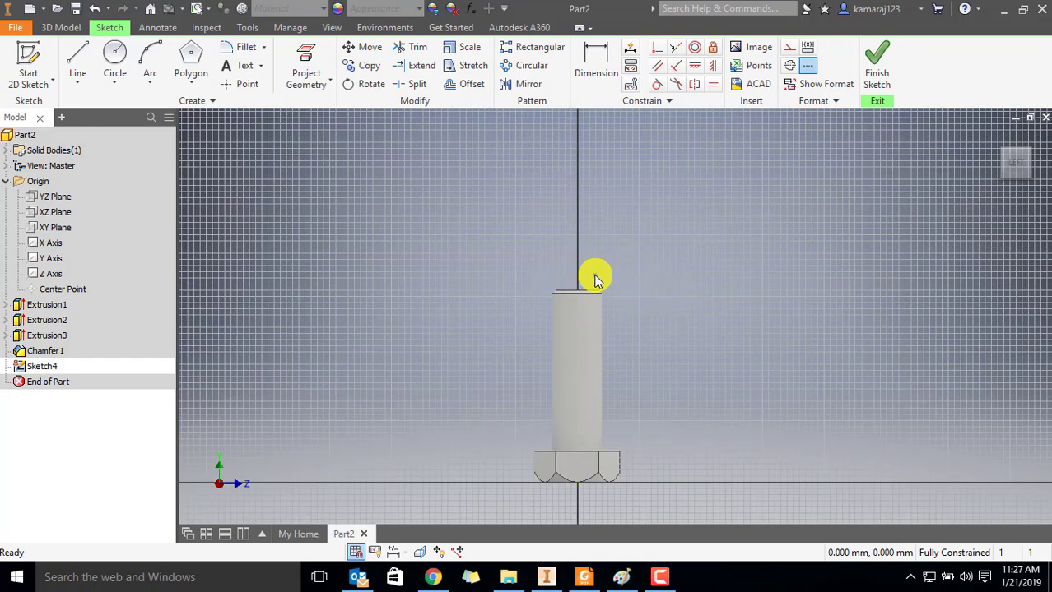
scroll(609, 329, "up", 5)
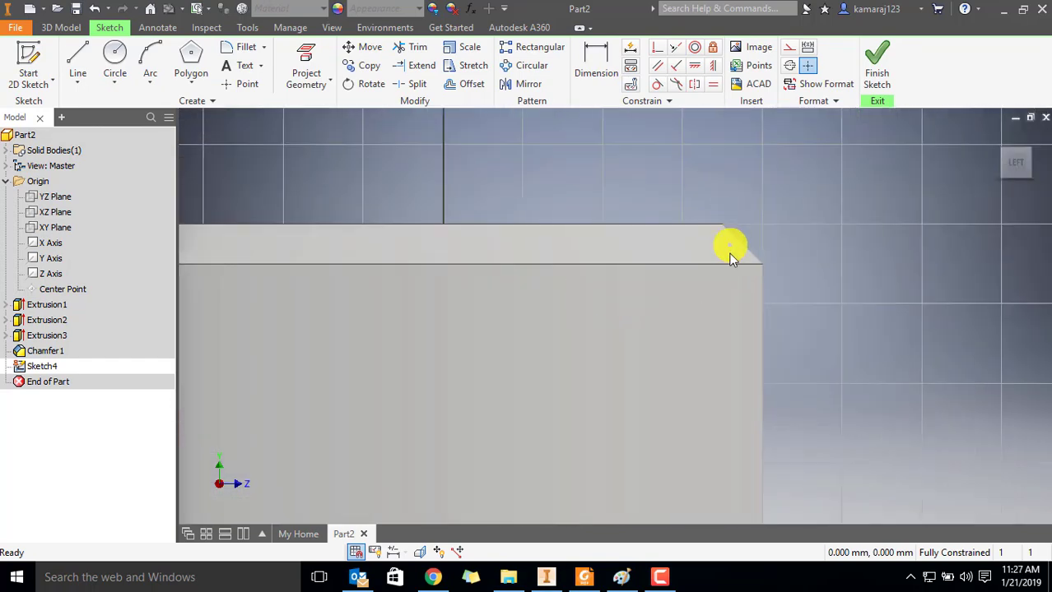
scroll(731, 257, "down", 3)
right_click(683, 223)
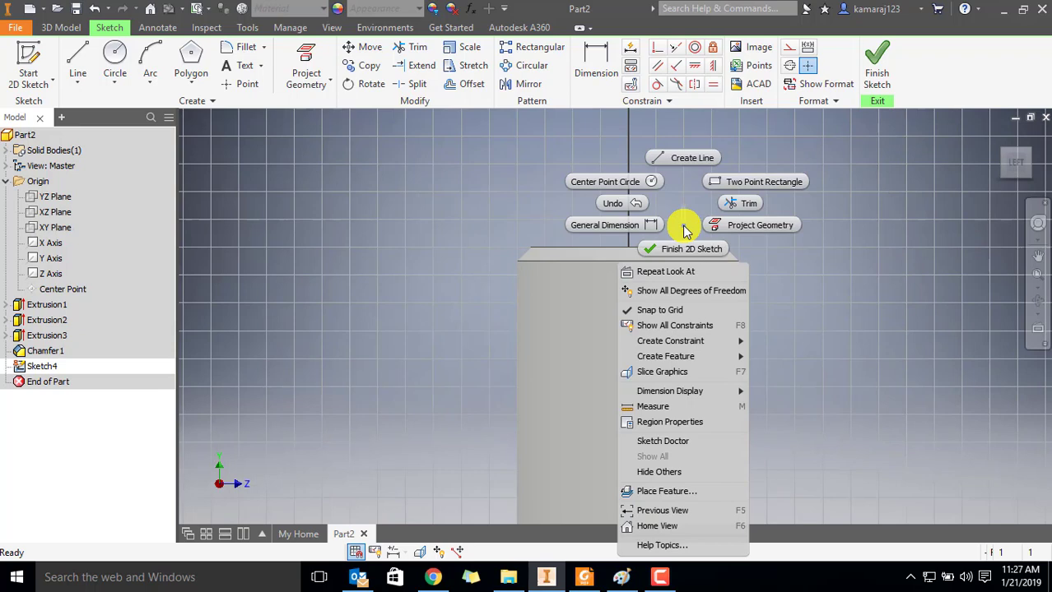
left_click(663, 374)
scroll(663, 378, "down", 5)
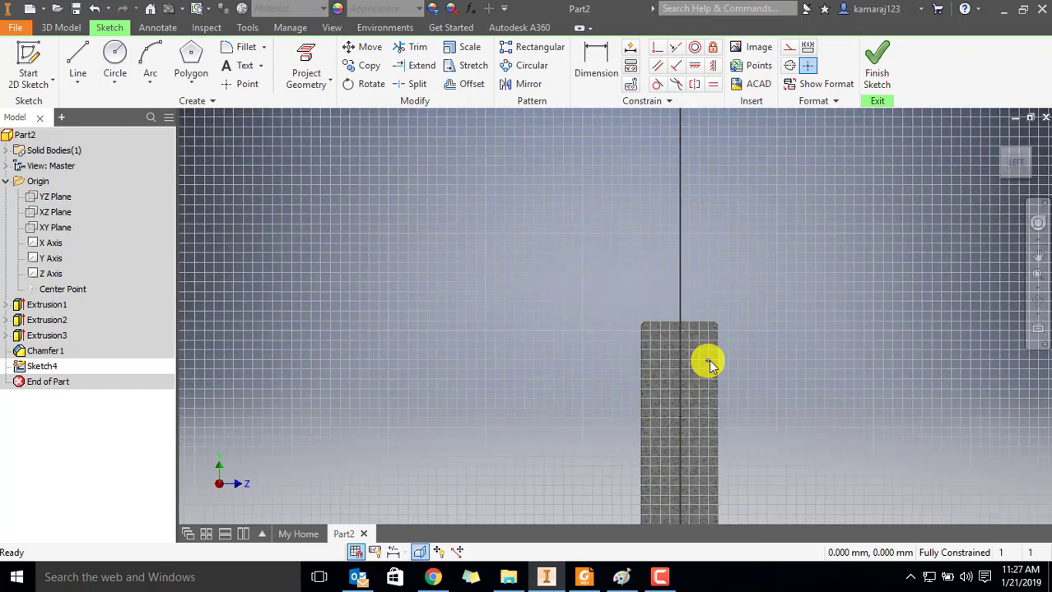
Step: Sketch a 1 mm horizontal line from the chamfer's upper corner and a 1 mm vertical line down to its lower corner
scroll(724, 424, "up", 4)
scroll(735, 442, "up", 5)
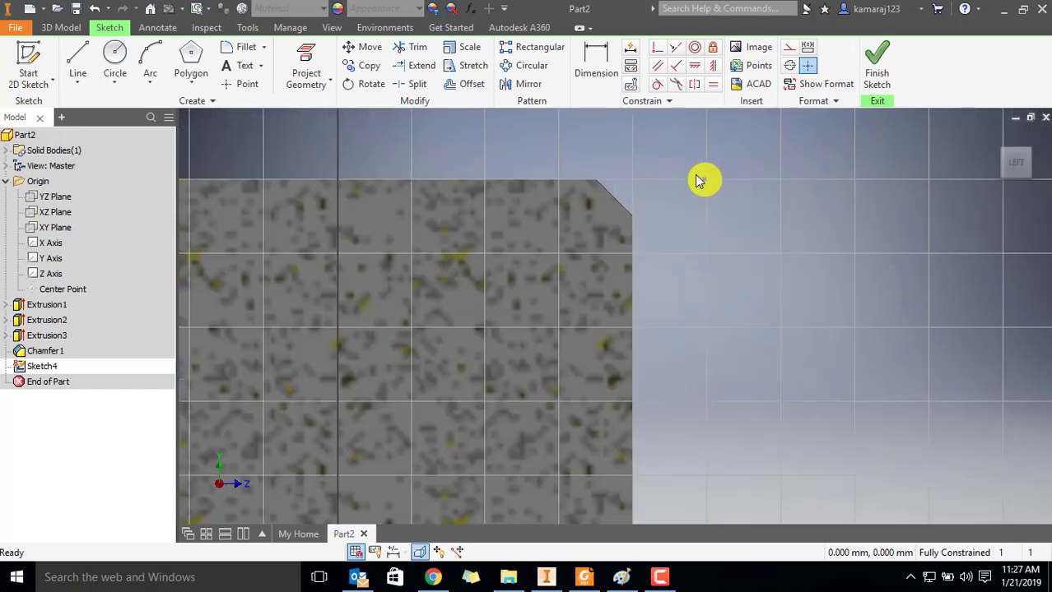
scroll(617, 243, "up", 2)
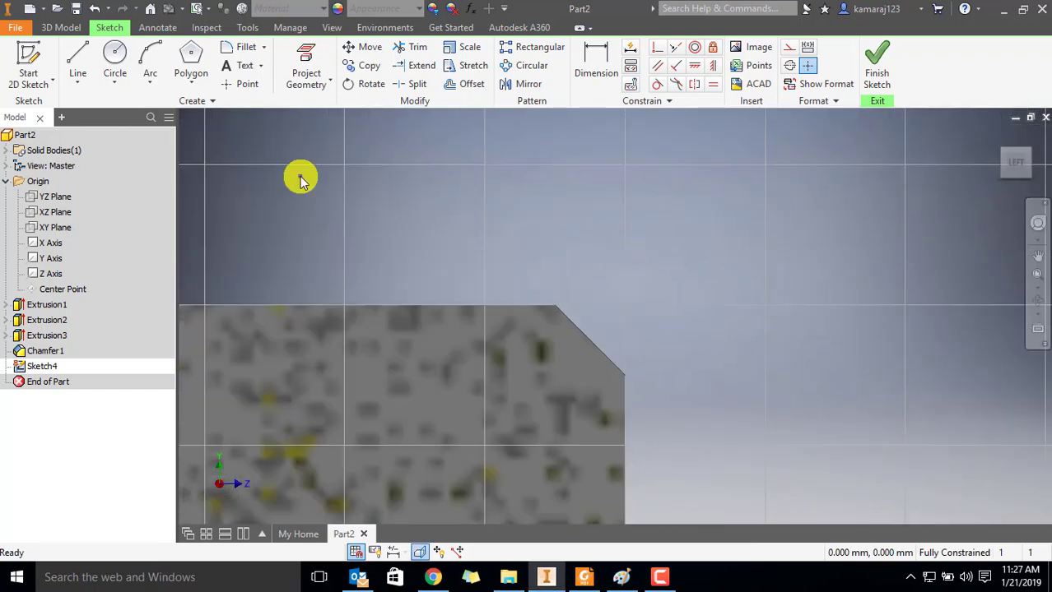
left_click(77, 55)
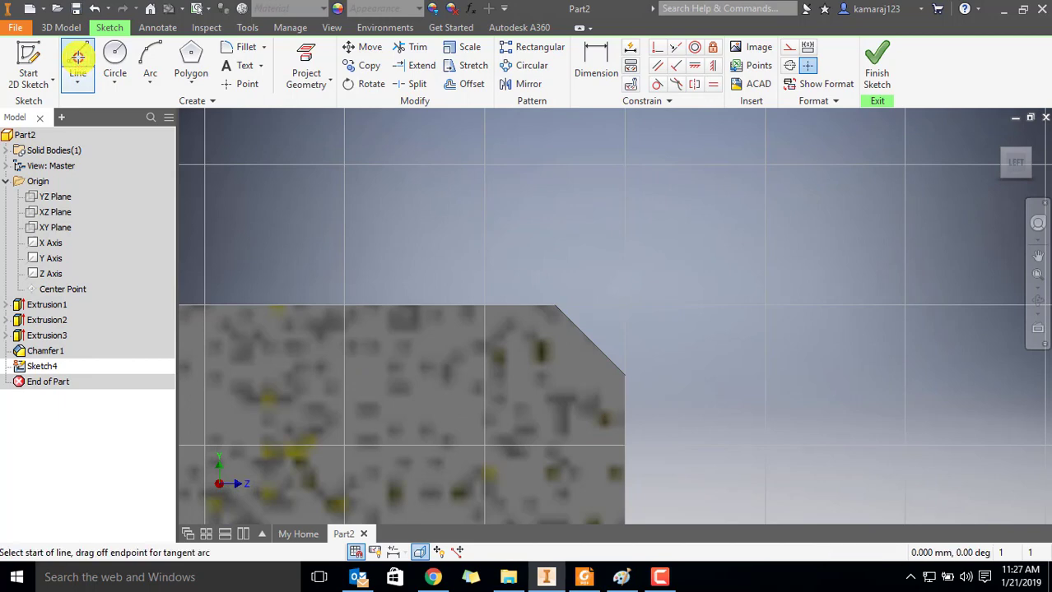
left_click(555, 304)
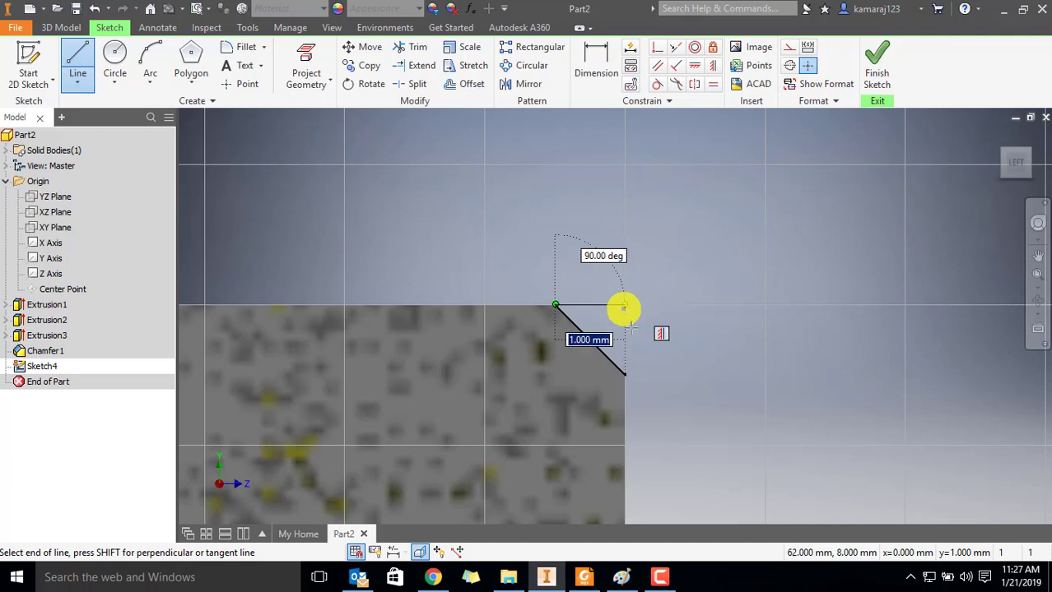
left_click(628, 309)
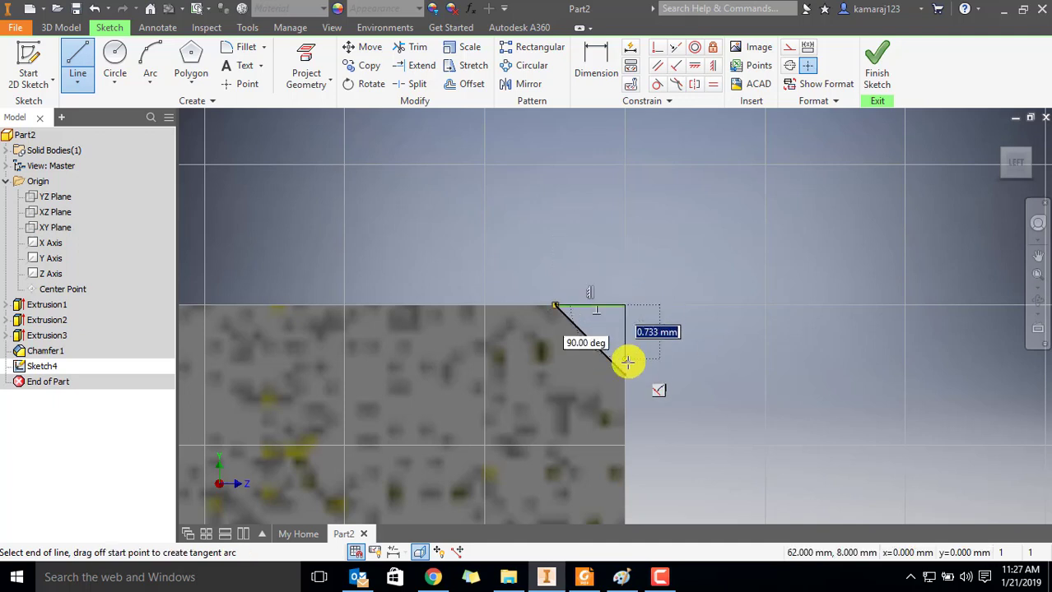
left_click(623, 374)
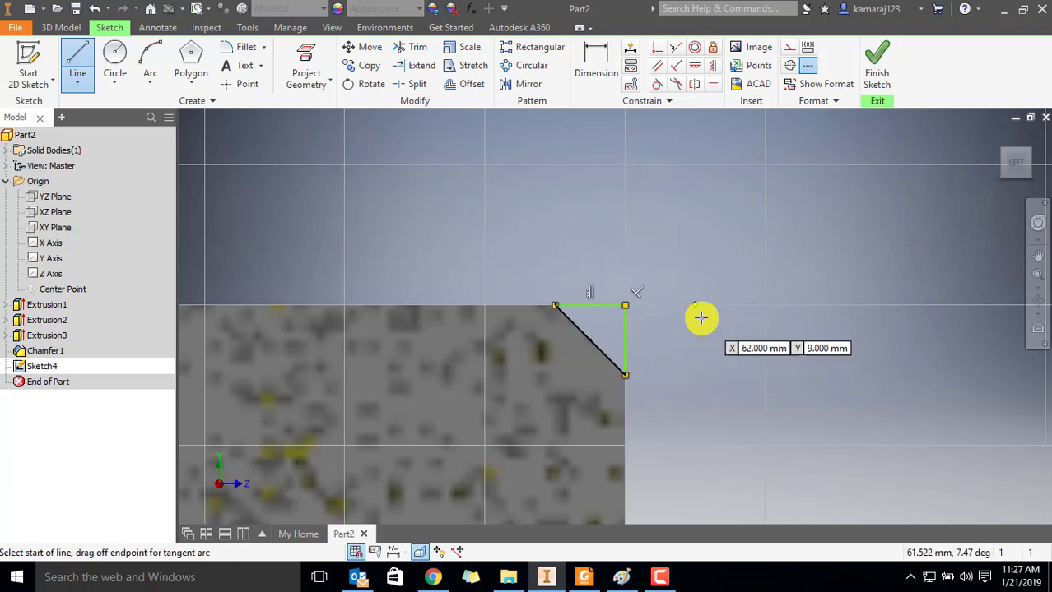
key("Escape")
Step: Pull the horizontal line away to test its attachment, and constrain its free end coincident with the chamfer's upper corner
scroll(630, 333, "up", 2)
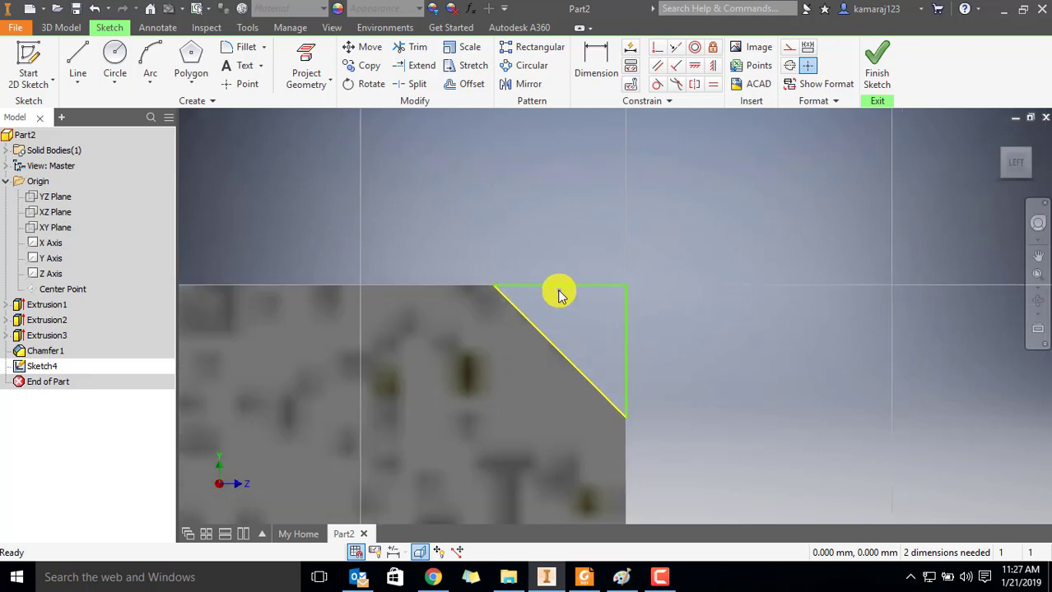
left_click_drag(555, 293, 544, 238)
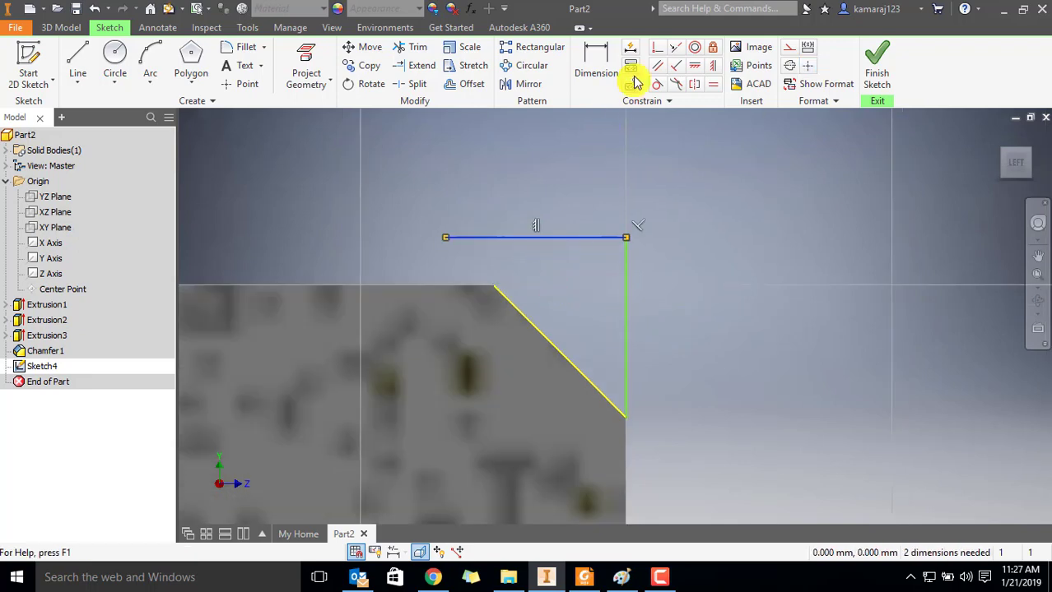
left_click(656, 48)
left_click(449, 238)
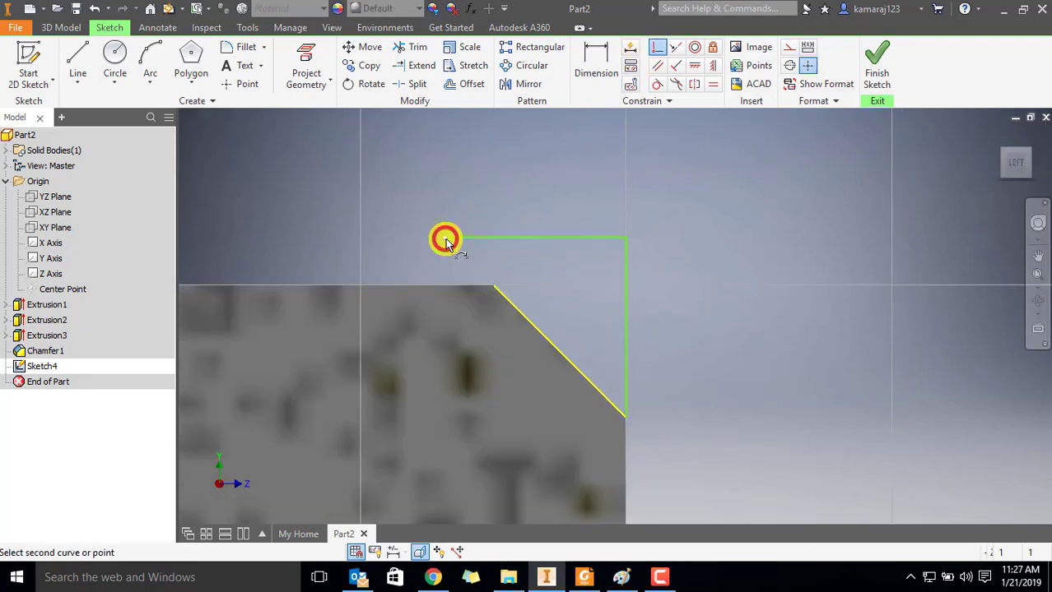
left_click(495, 290)
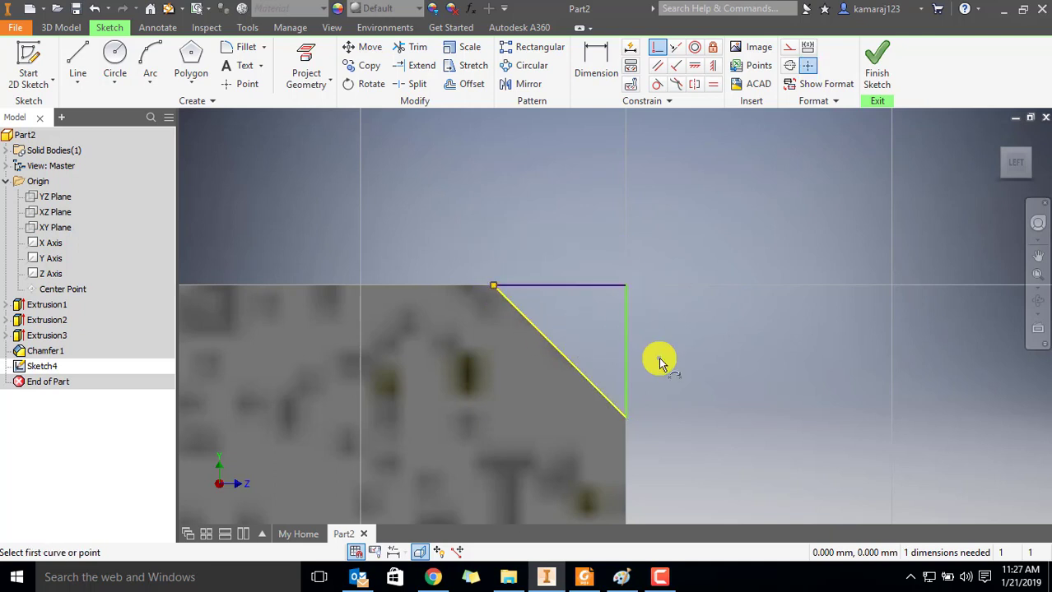
Step: Pull the vertical line away to test its attachment, and constrain its lower end coincident with the chamfer's lower corner
left_click(630, 378)
left_click(621, 386)
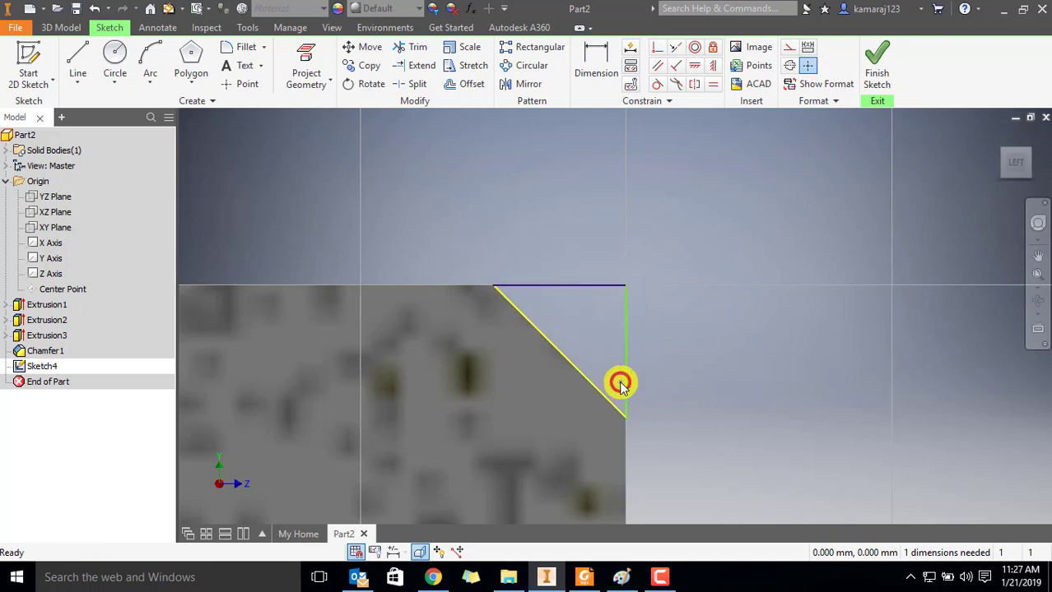
left_click_drag(638, 385, 678, 424)
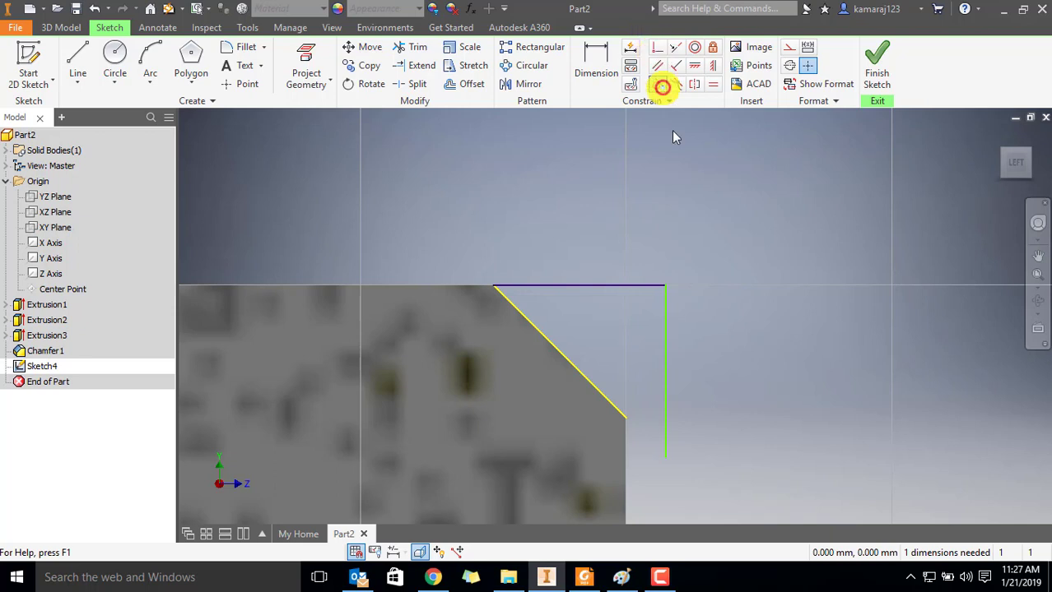
left_click(667, 459)
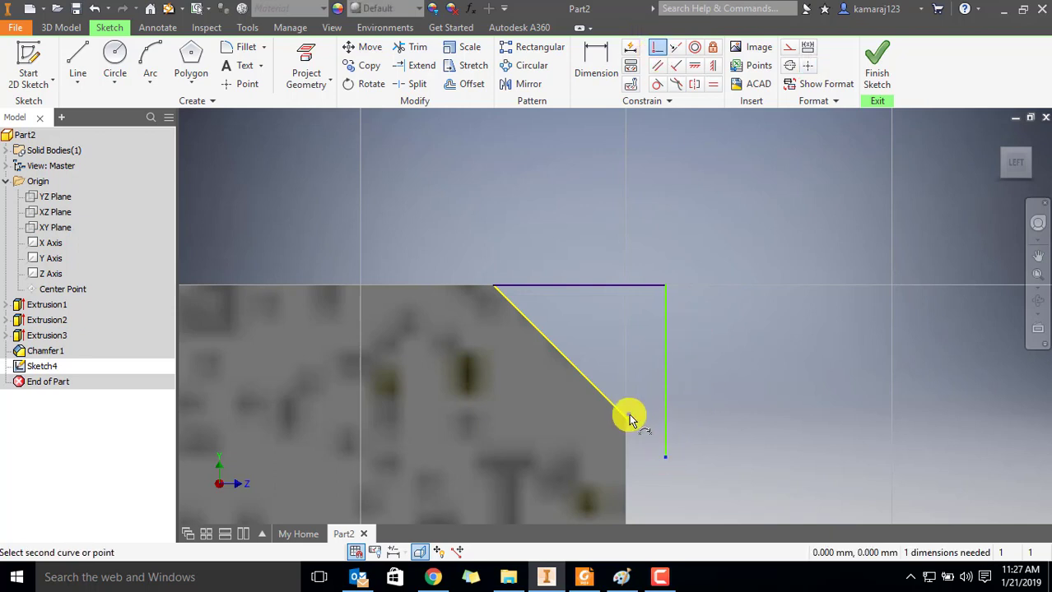
left_click(626, 422)
key("Escape")
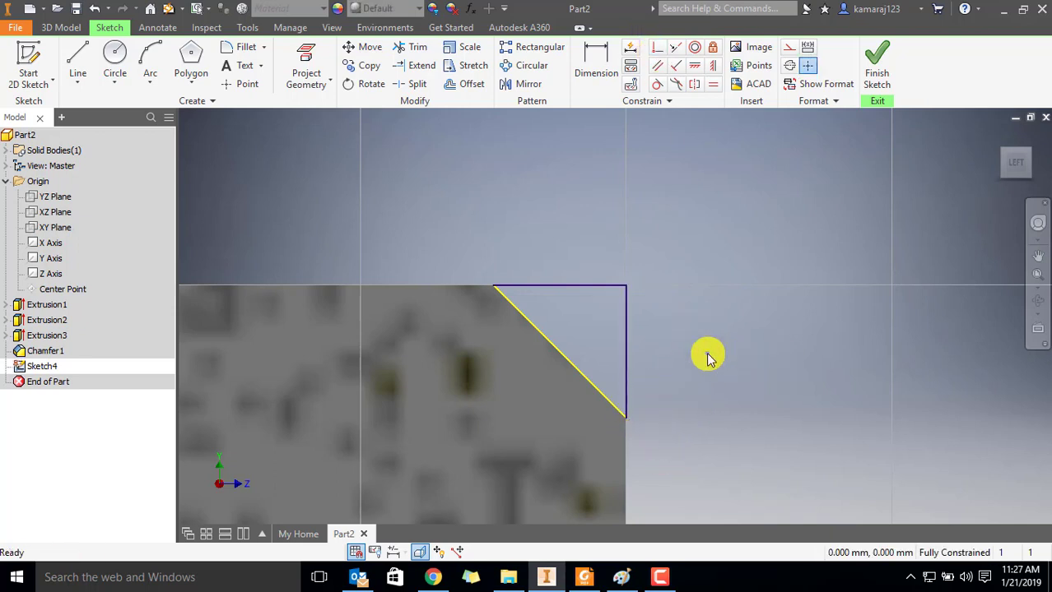
Step: Convert all three lines of the small triangle at the chamfer to construction geometry
mouse_move(457, 232)
left_mouse_down()
mouse_move(540, 360)
mouse_move(706, 486)
left_mouse_up()
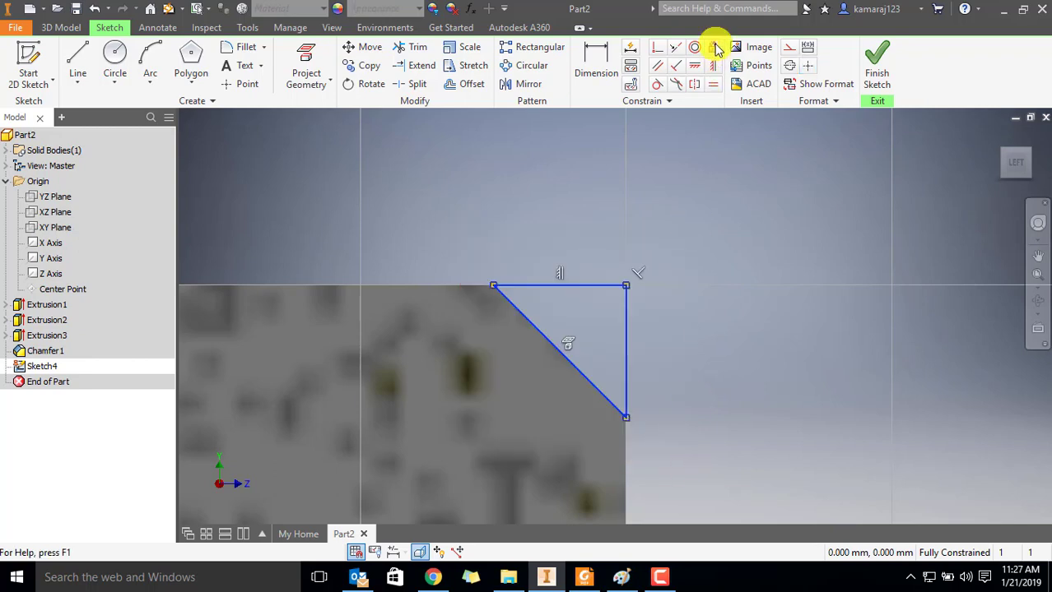
left_click(788, 49)
left_click(717, 227)
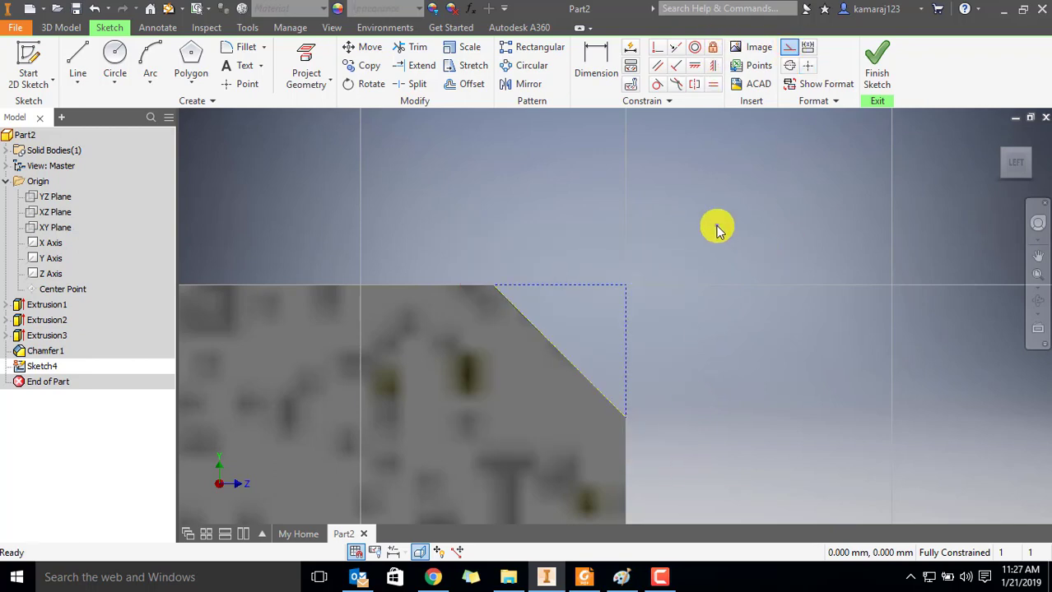
Step: Check the ISO thread diagram in Paint and, back in Inventor, sketch a triangle beyond the shank's corner with a vertical side about 2.88 mm long
left_click(624, 579)
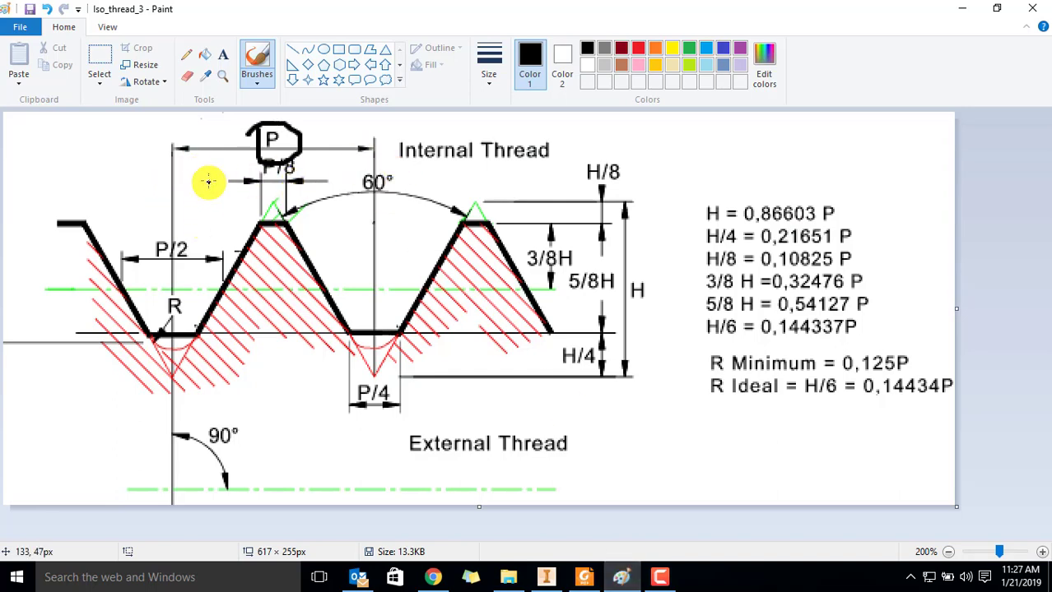
left_click(544, 577)
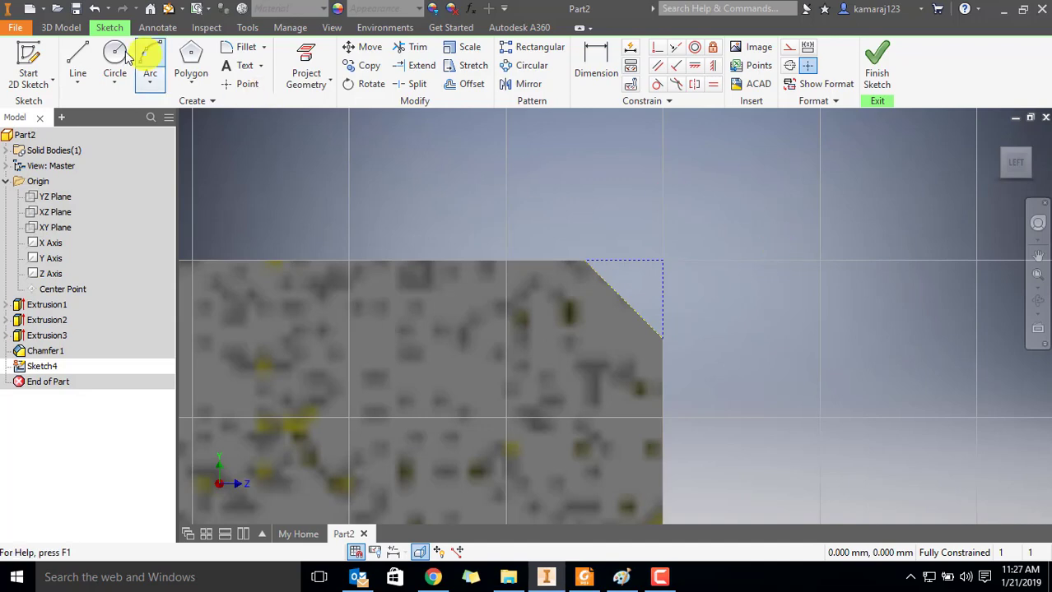
left_click(77, 54)
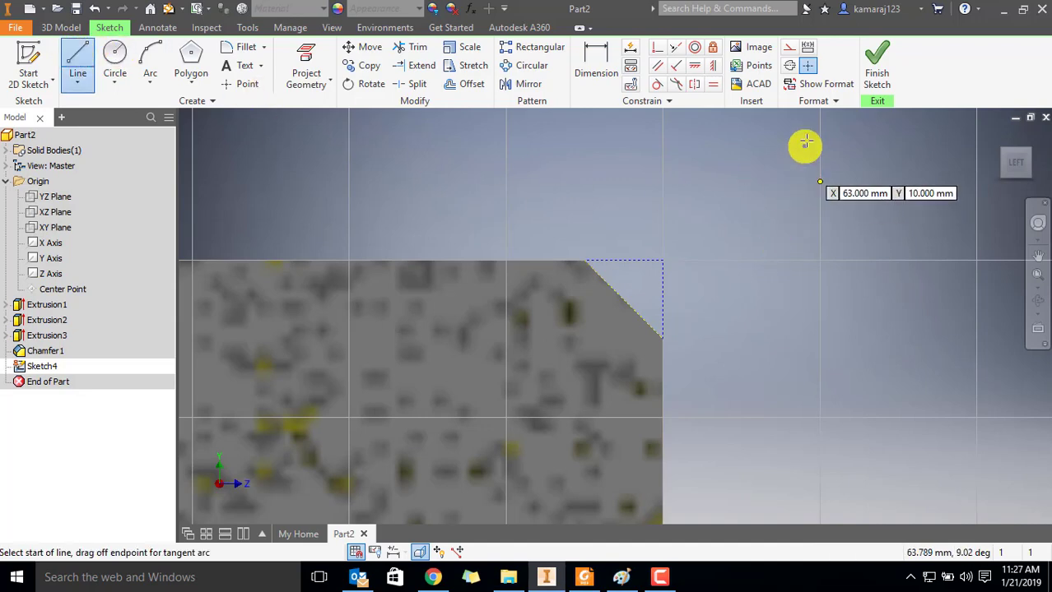
scroll(806, 144, "down", 4)
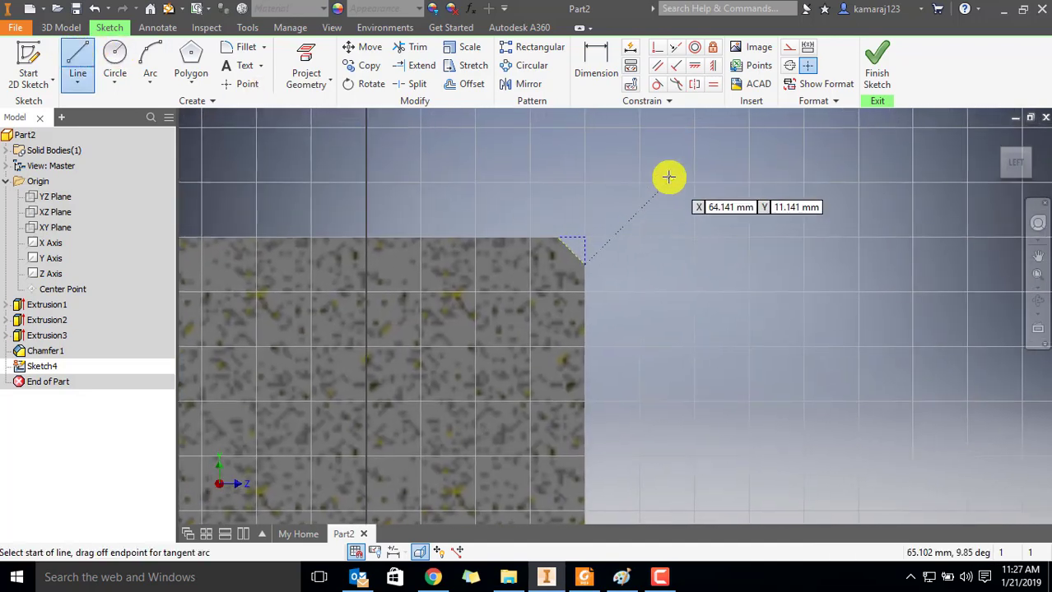
left_click(669, 181)
left_click(671, 257)
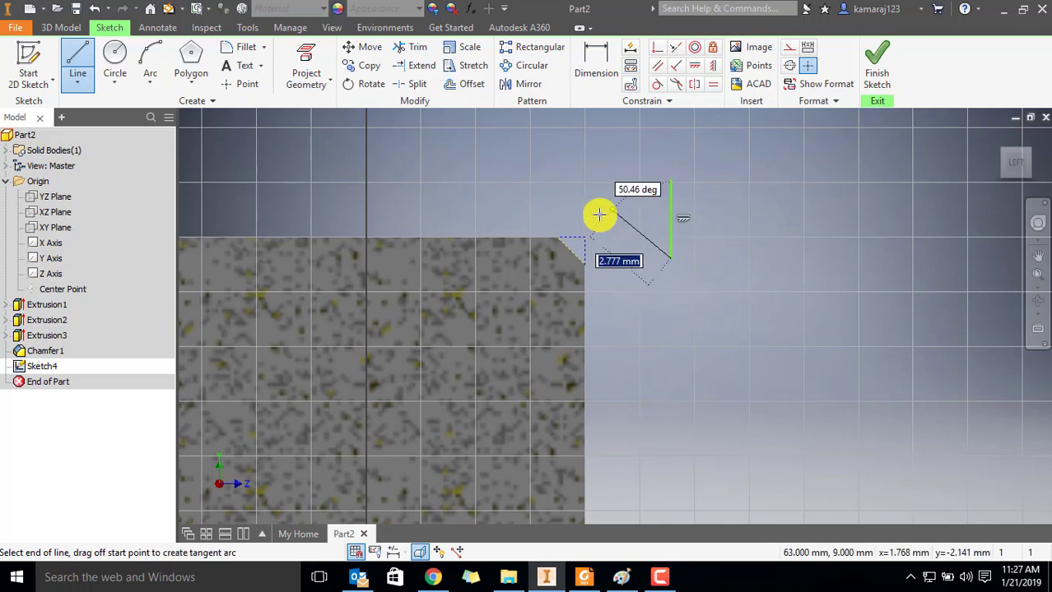
left_click(601, 222)
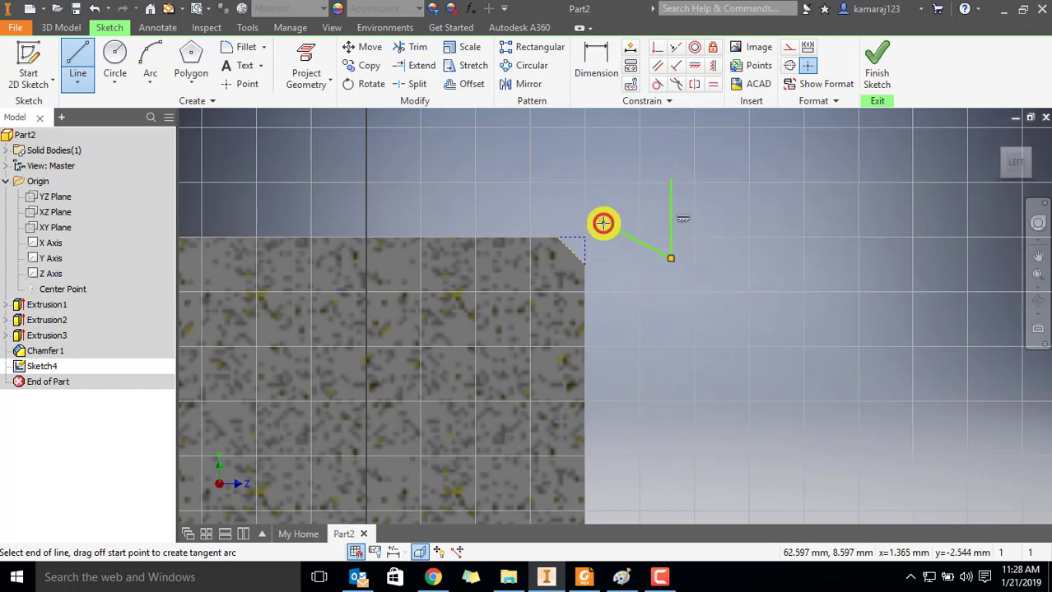
left_click(675, 180)
key("Escape")
scroll(655, 223, "up", 3)
scroll(655, 223, "down", 1)
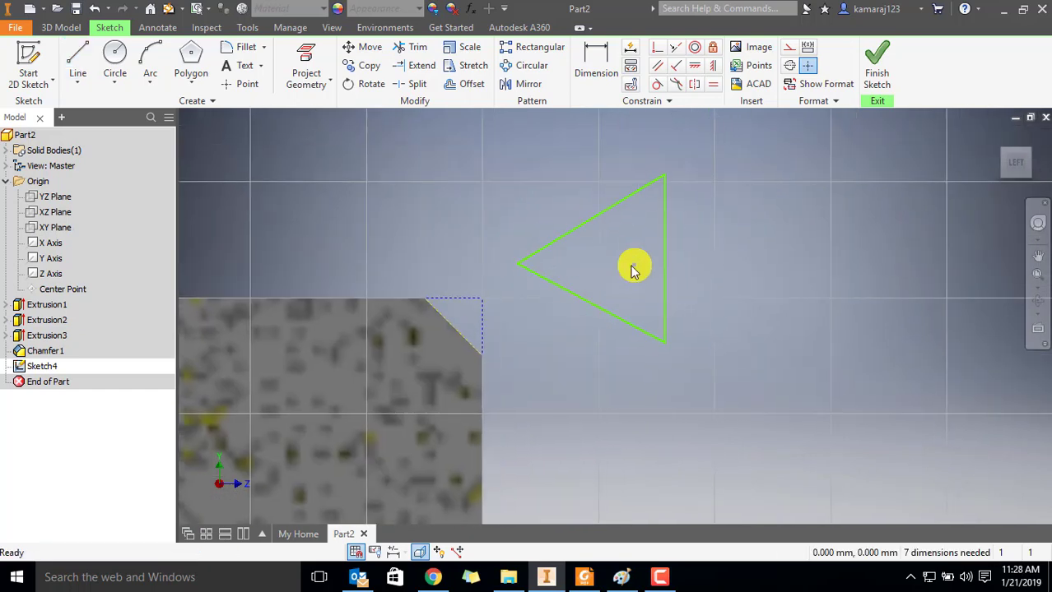
Step: Draw a centre line from the triangle's vertical side to its opposite apex and constrain it horizontal
left_click(79, 71)
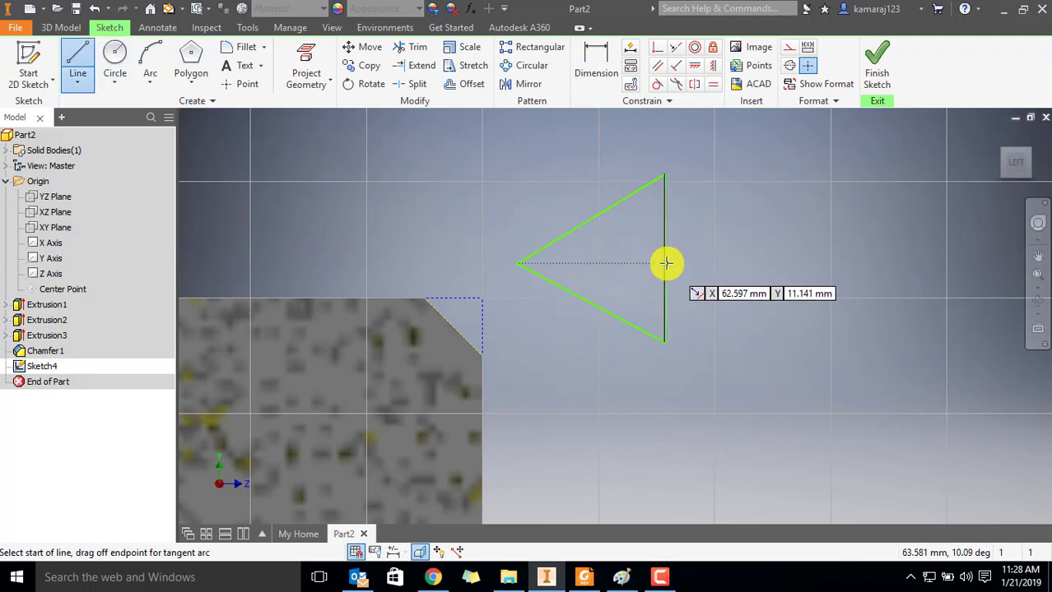
left_click(664, 262)
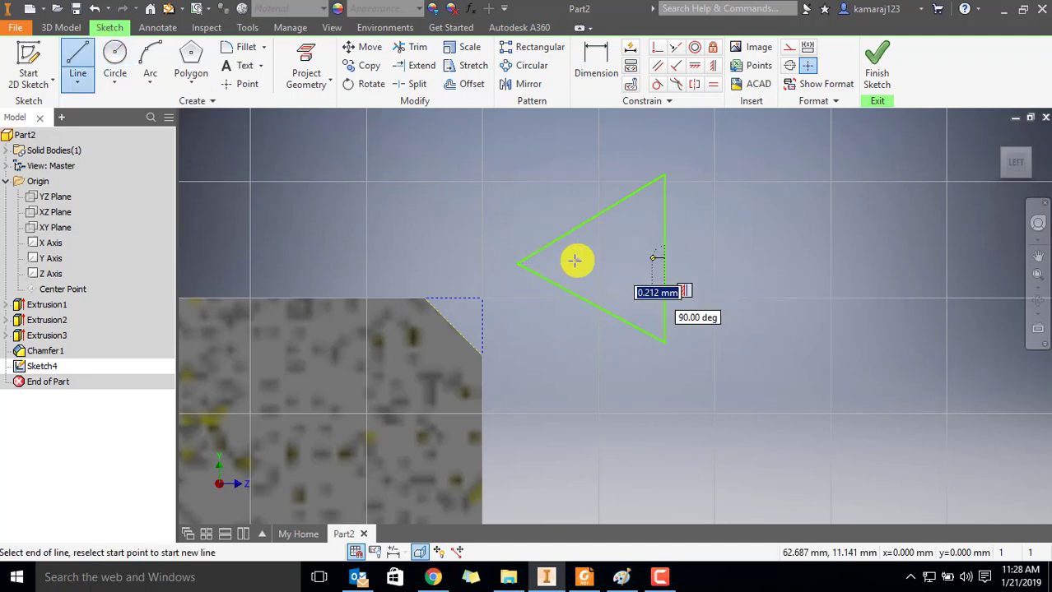
left_click(520, 264)
key("Escape")
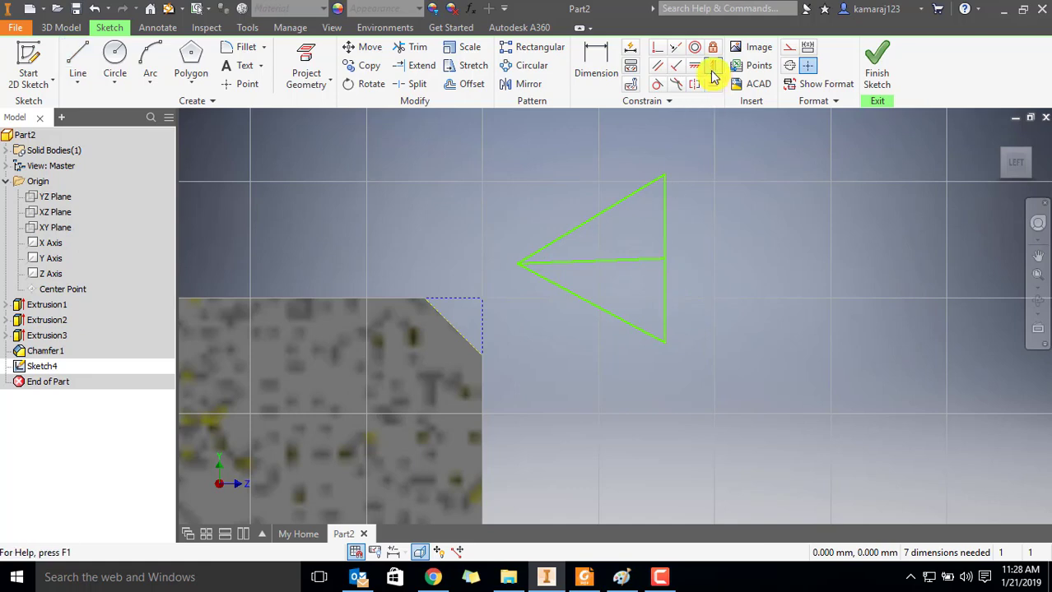
left_click(694, 67)
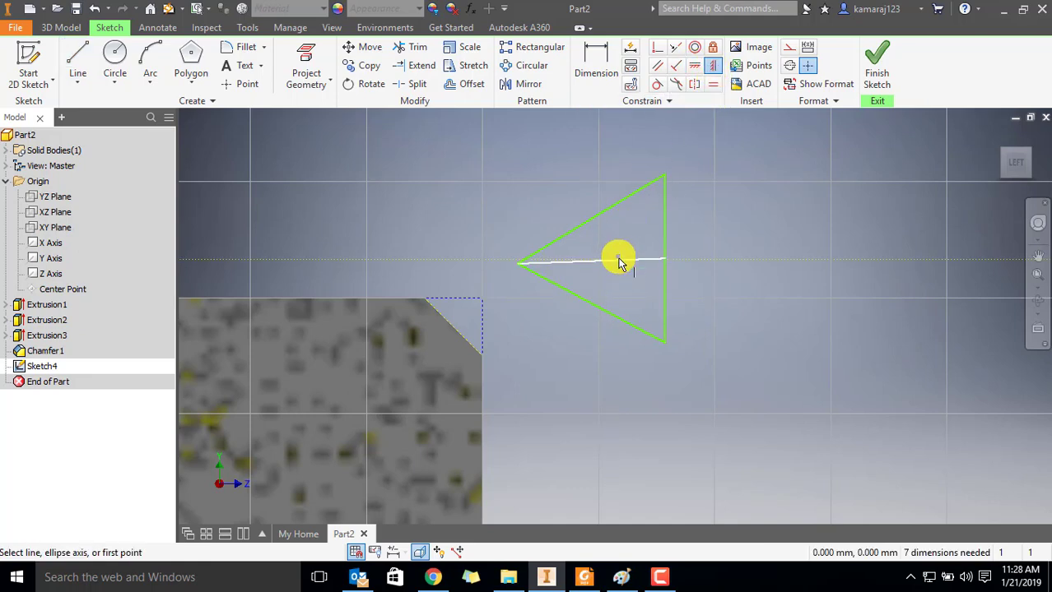
Step: Trim the upper sloping line's overshoot where it crosses the vertical side at the triangle's upper corner
scroll(699, 202, "up", 3)
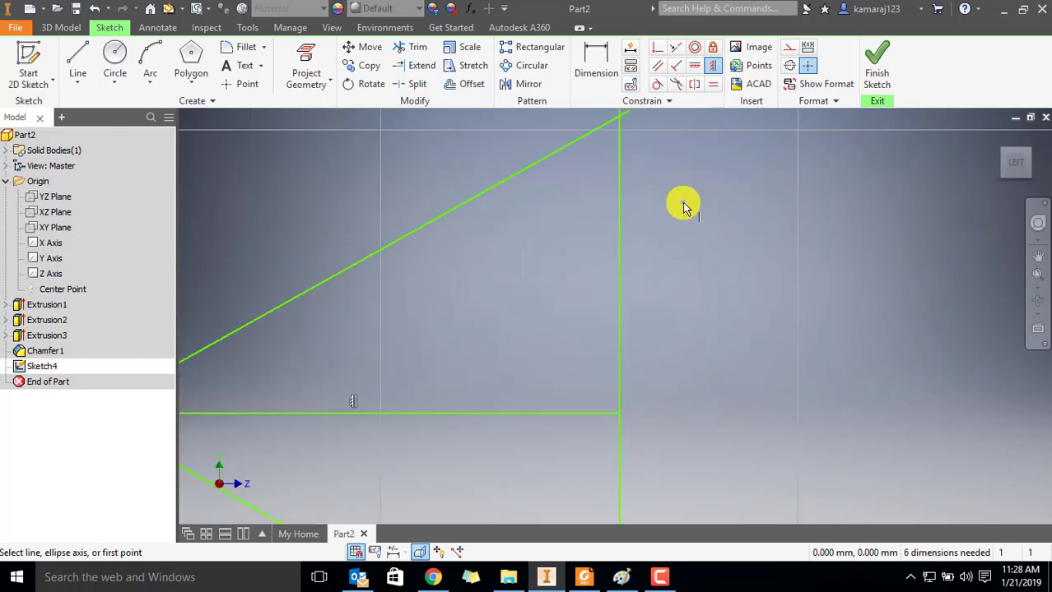
scroll(641, 157, "down", 3)
scroll(641, 158, "up", 3)
middle_click_drag(641, 158, 657, 263)
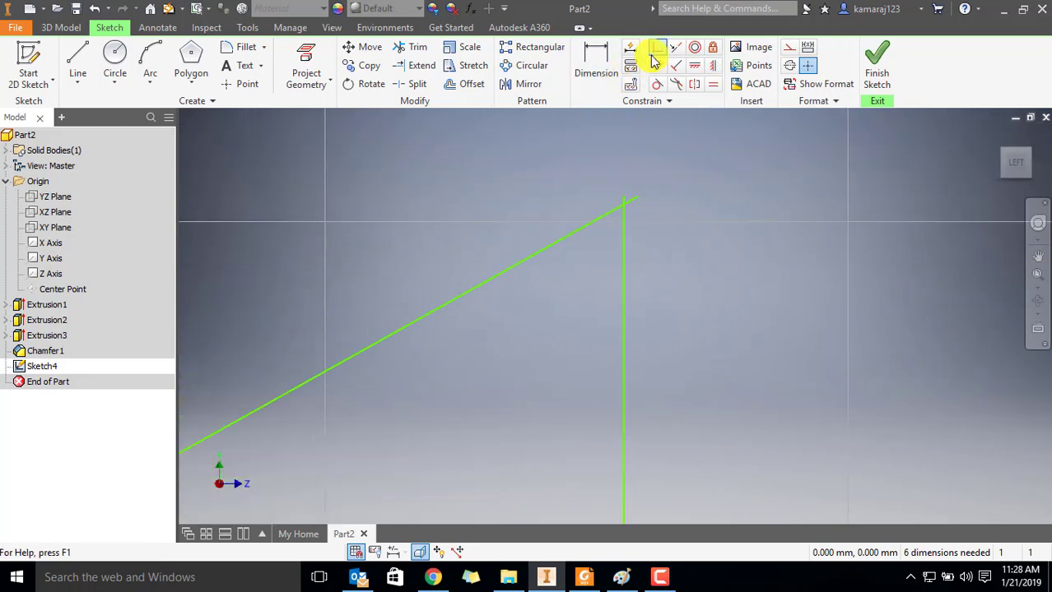
left_click(415, 47)
left_click(631, 200)
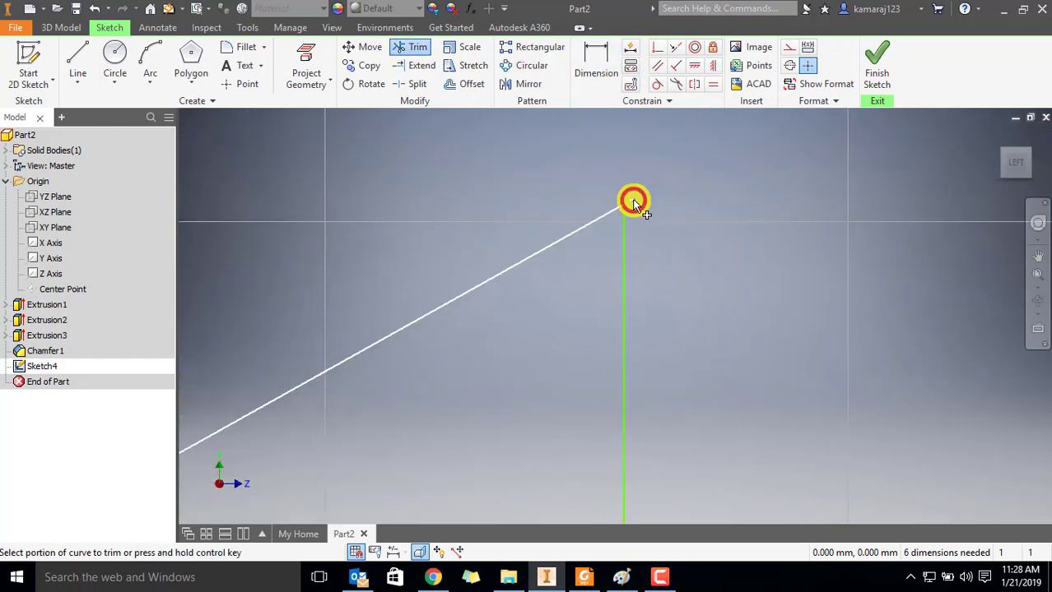
scroll(652, 216, "down", 3)
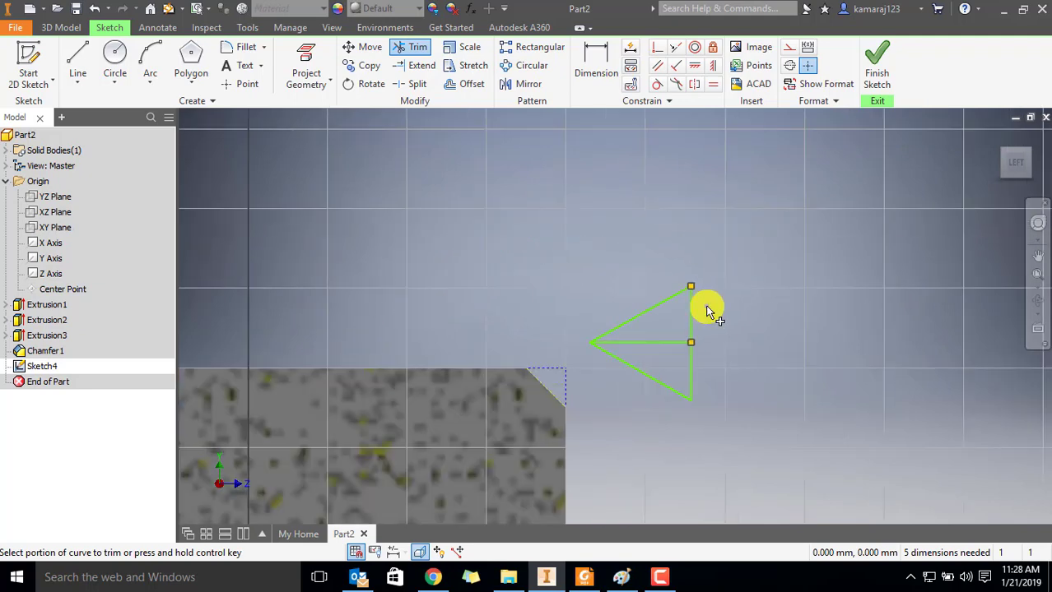
Step: Look up the M16 pitch in the lab manual's bolt table and dimension the triangle's vertical side to 2 mm
middle_click_drag(704, 305, 688, 301)
left_click(608, 59)
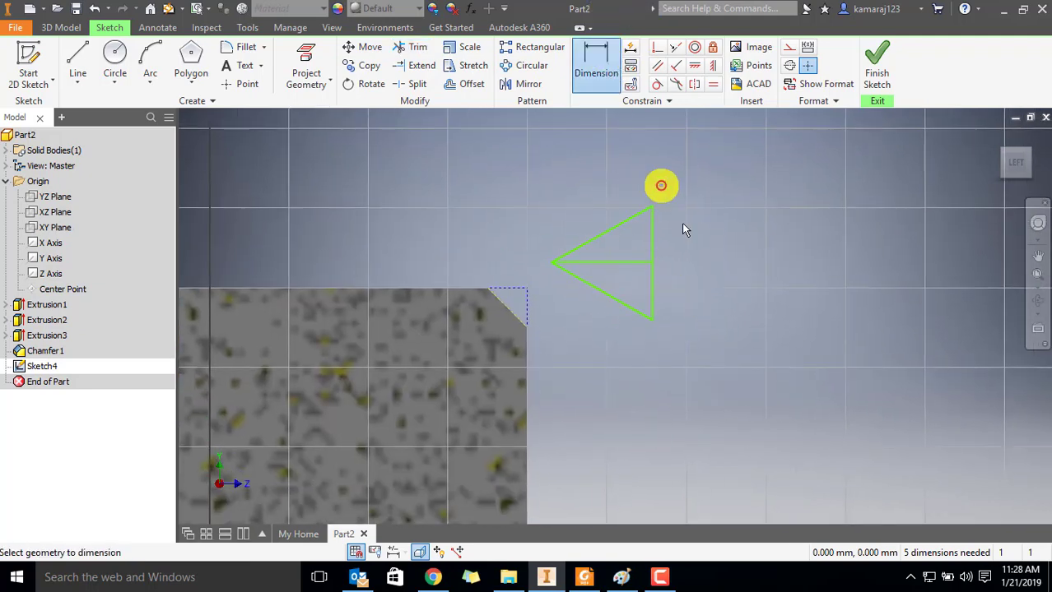
left_click(652, 245)
left_click(718, 260)
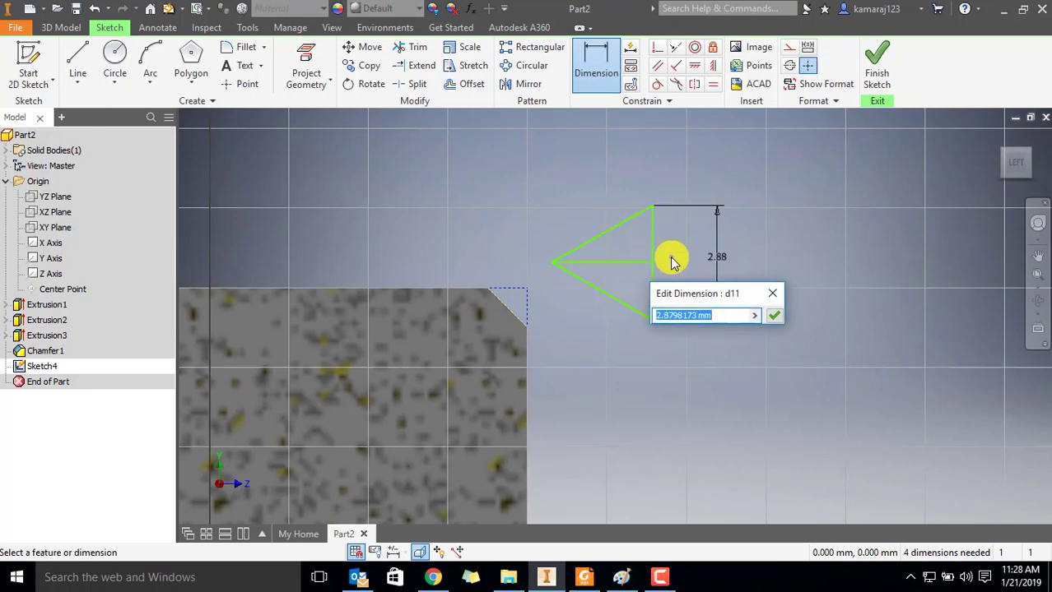
left_click(584, 577)
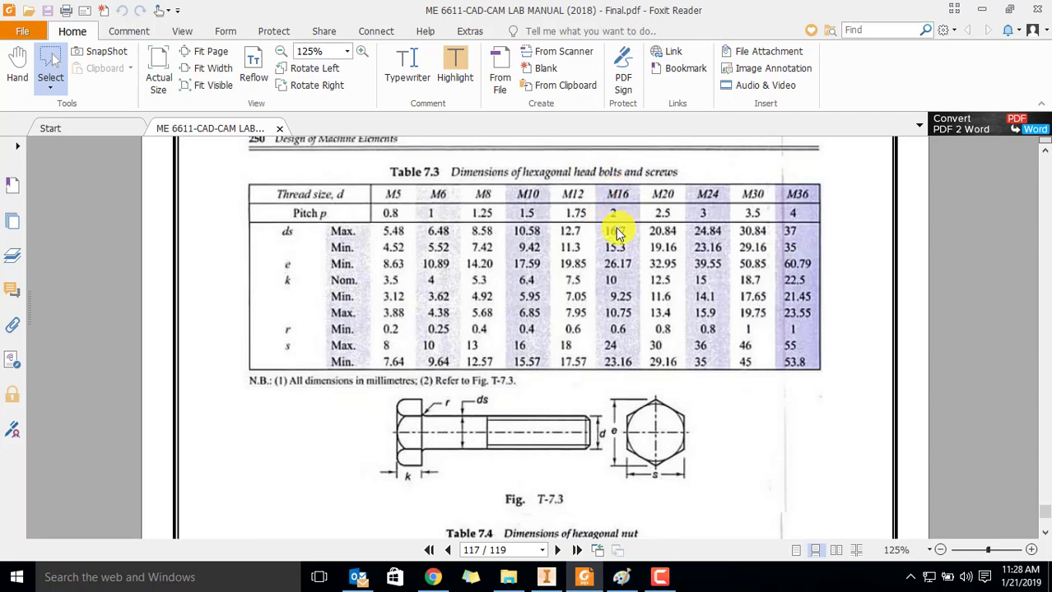
key("alt+Tab")
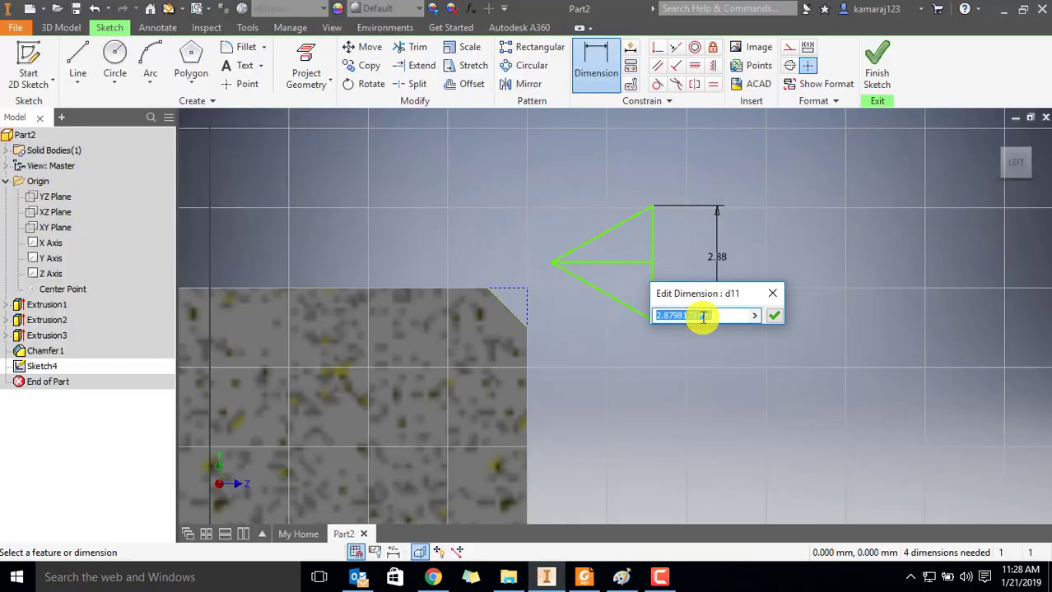
type("2")
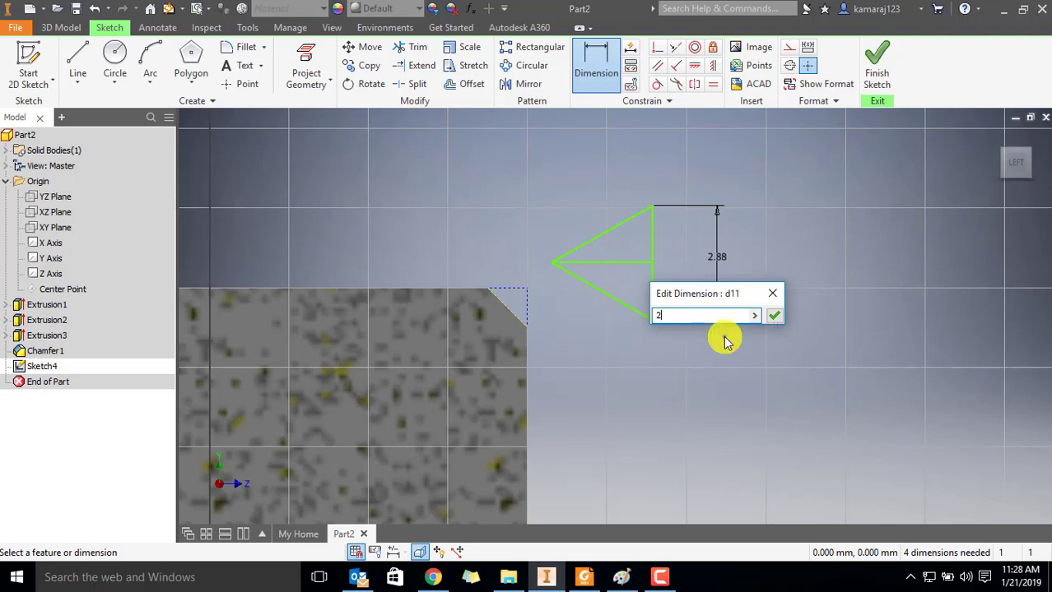
key("Return")
scroll(619, 277, "down", 3)
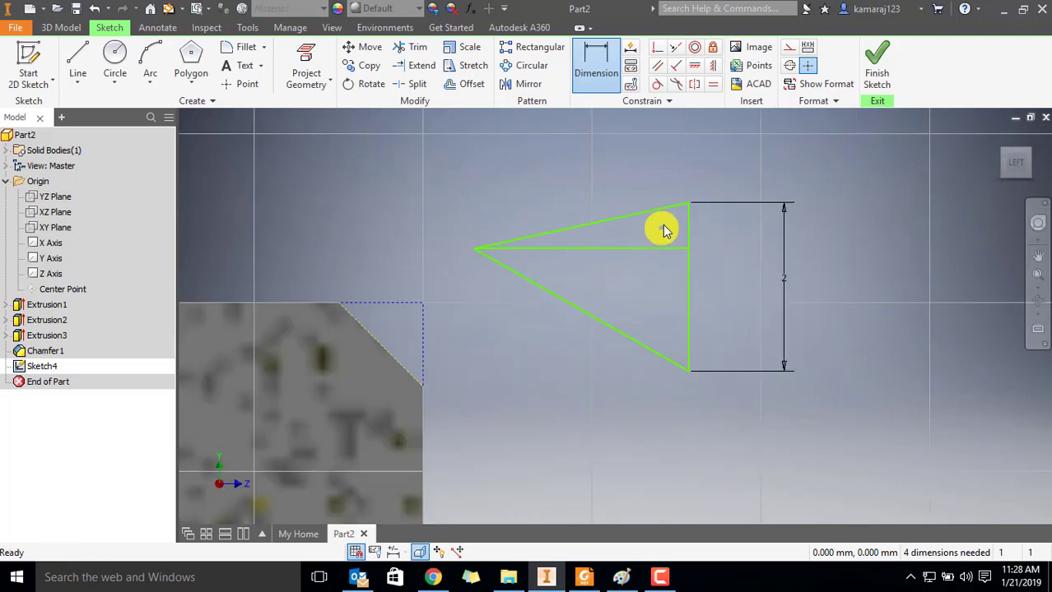
key("Escape")
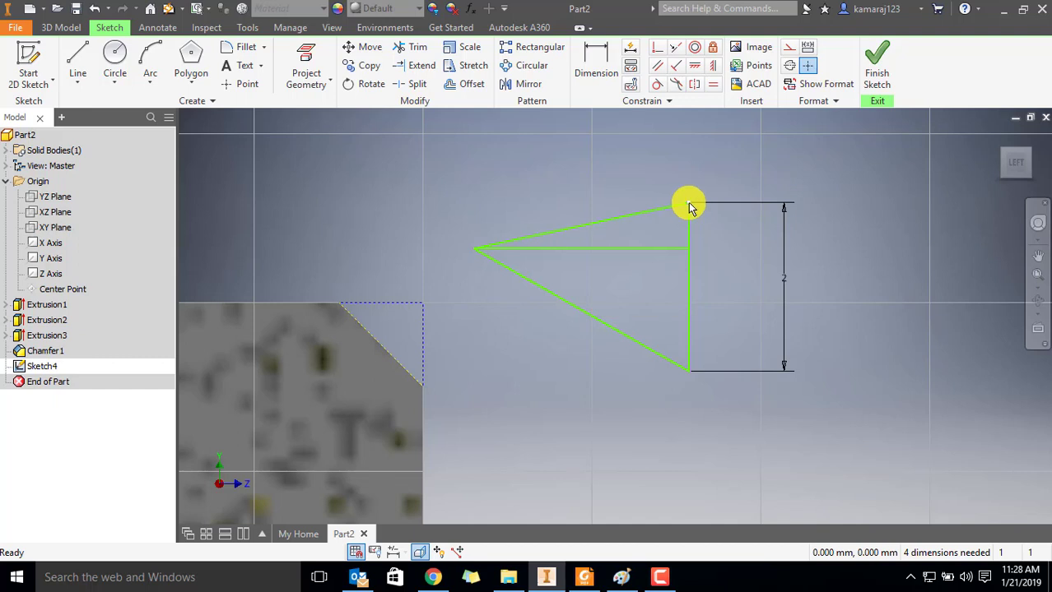
Step: Test the triangle's upper corner by moving it, then try making the vertical side's endpoints symmetric about the horizontal centre line and undo that constraint
mouse_move(689, 205)
left_mouse_down()
mouse_move(693, 155)
mouse_move(691, 194)
left_mouse_up()
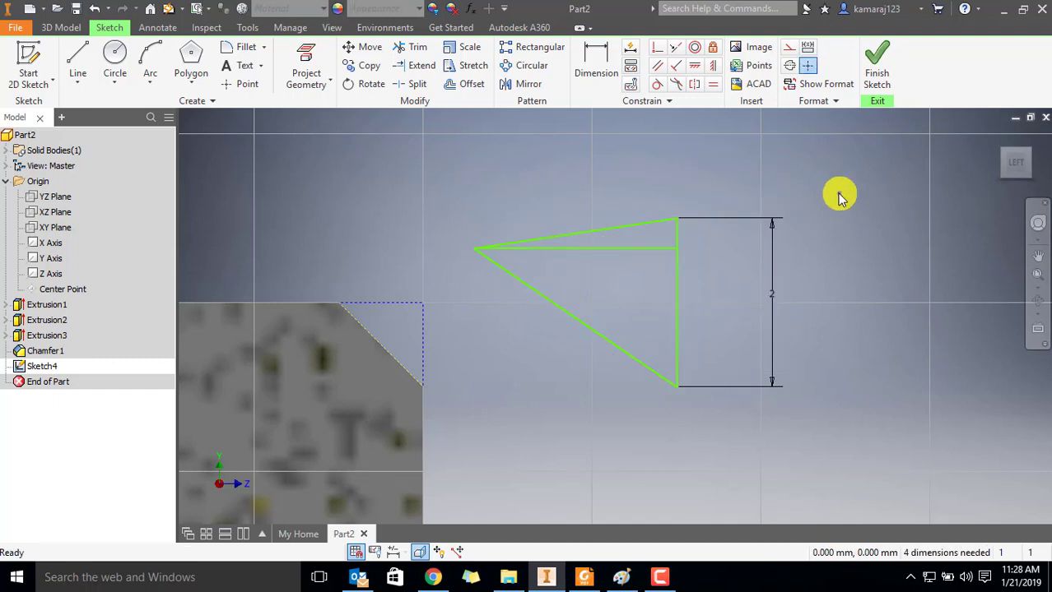
left_click(694, 83)
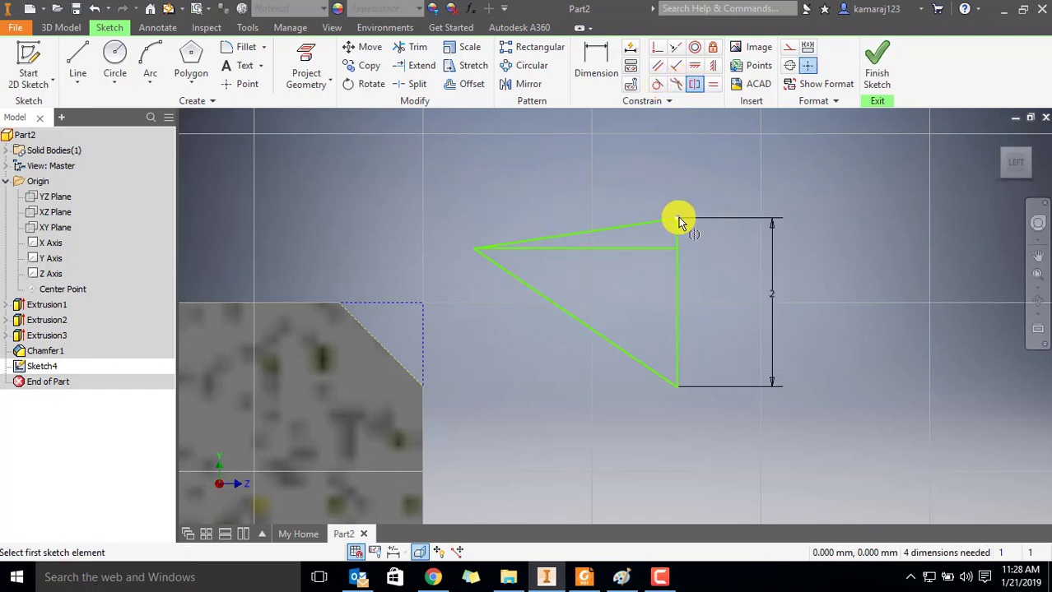
left_click(675, 220)
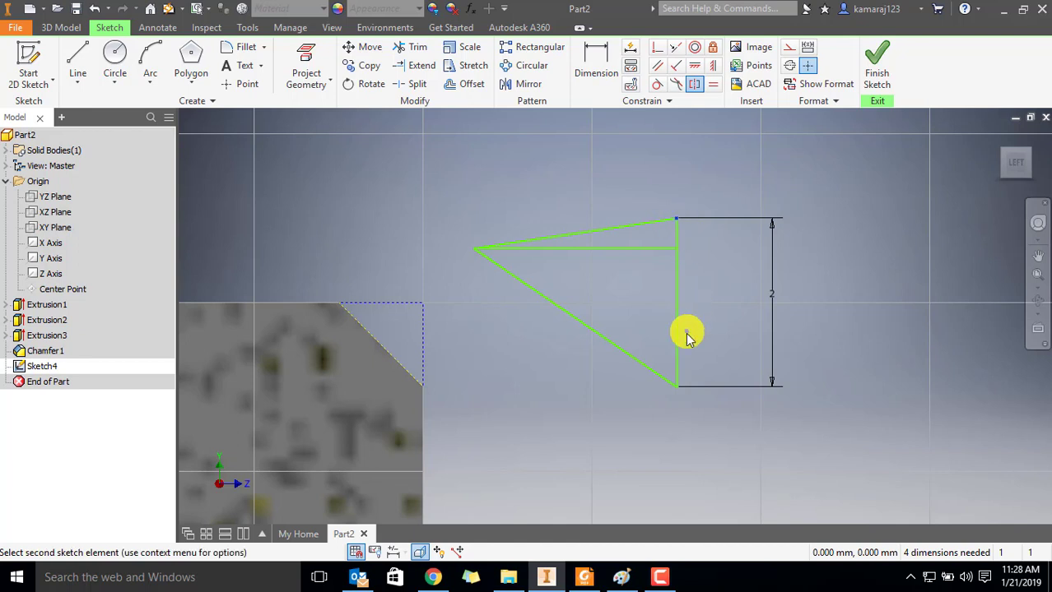
left_click(677, 390)
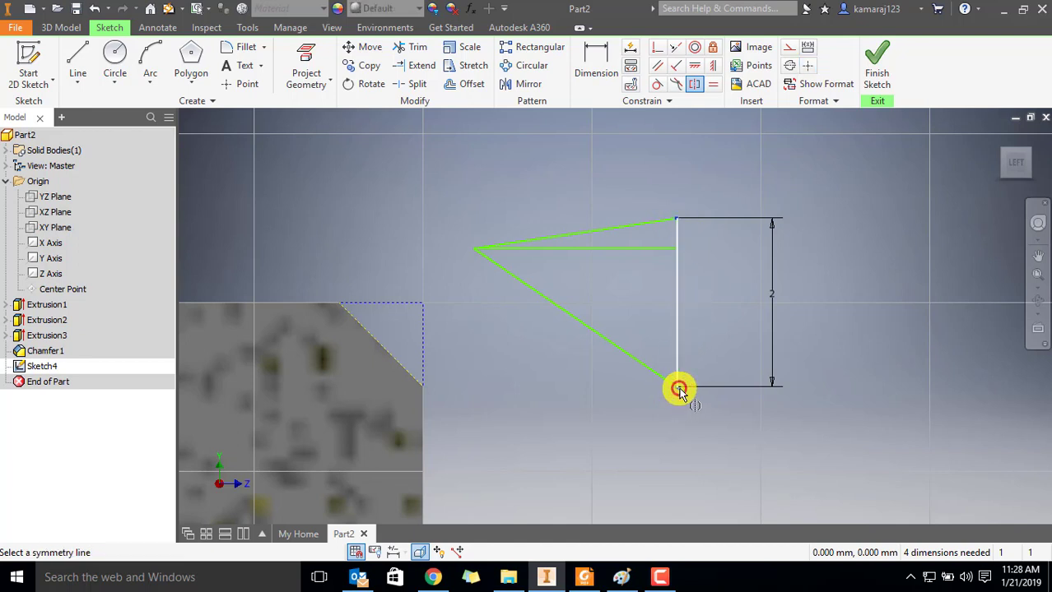
left_click(644, 255)
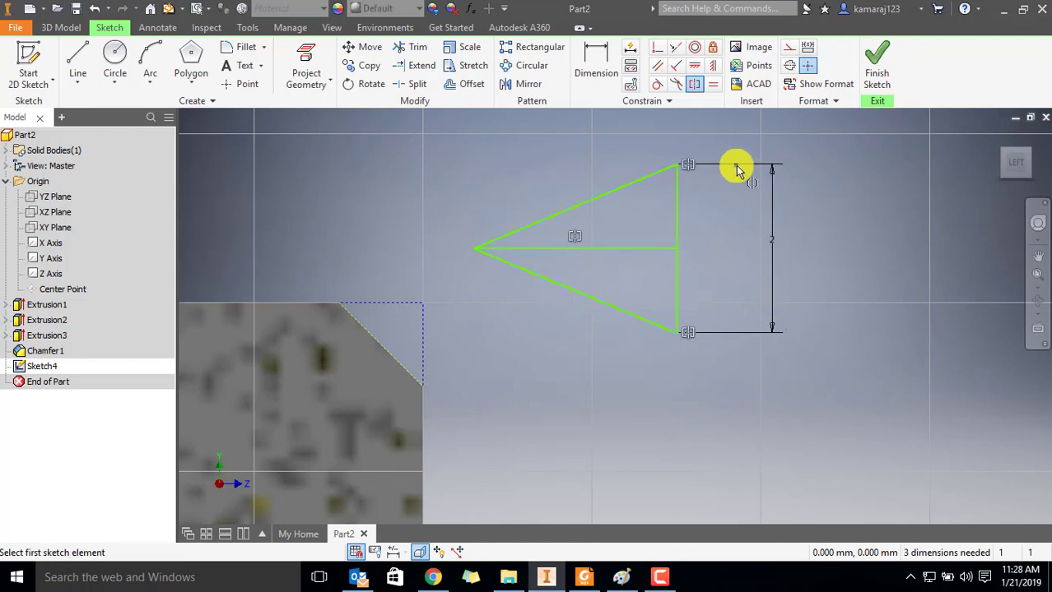
key("Escape")
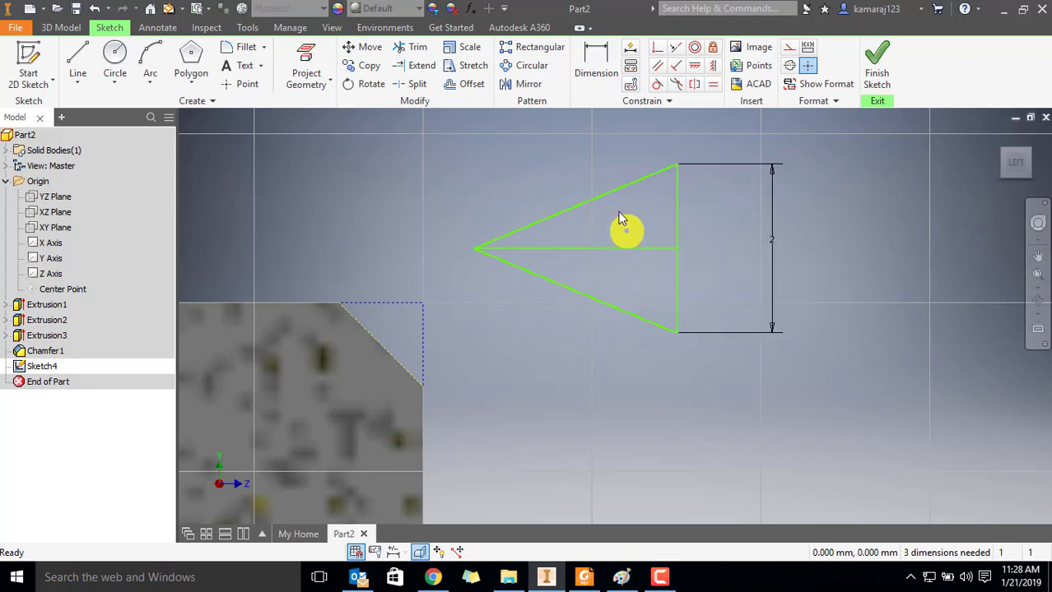
key("ctrl+z")
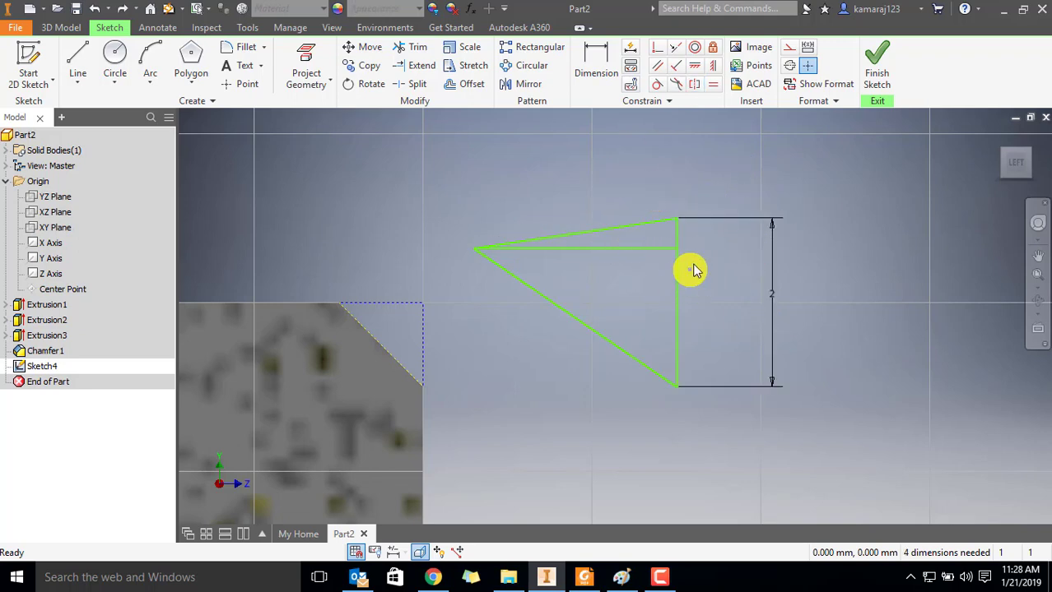
Step: Make the upper and lower endpoints of the triangle's vertical side symmetric about the horizontal centre line
left_click(695, 85)
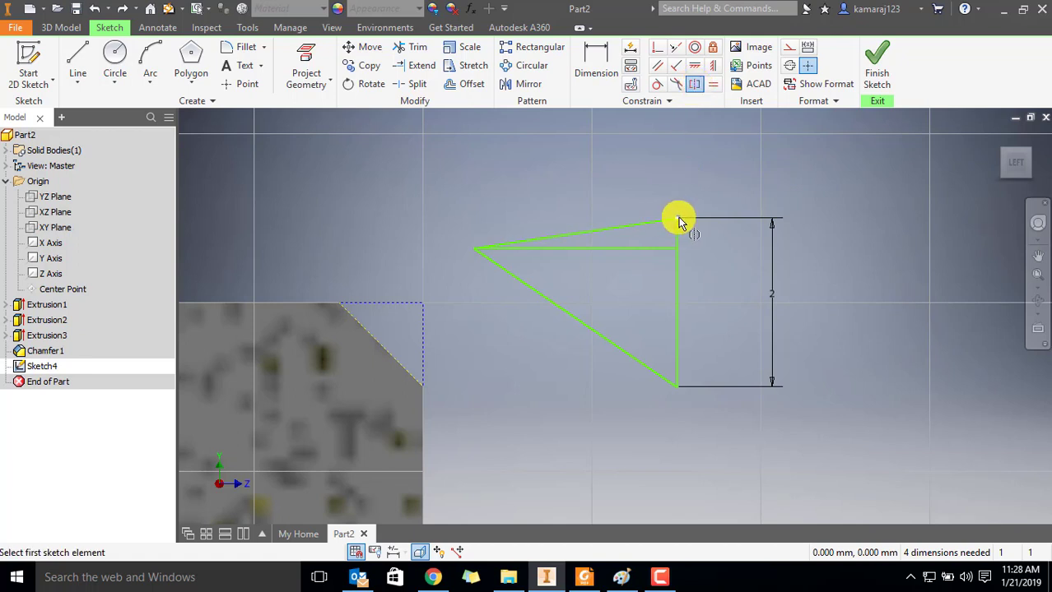
left_click(678, 217)
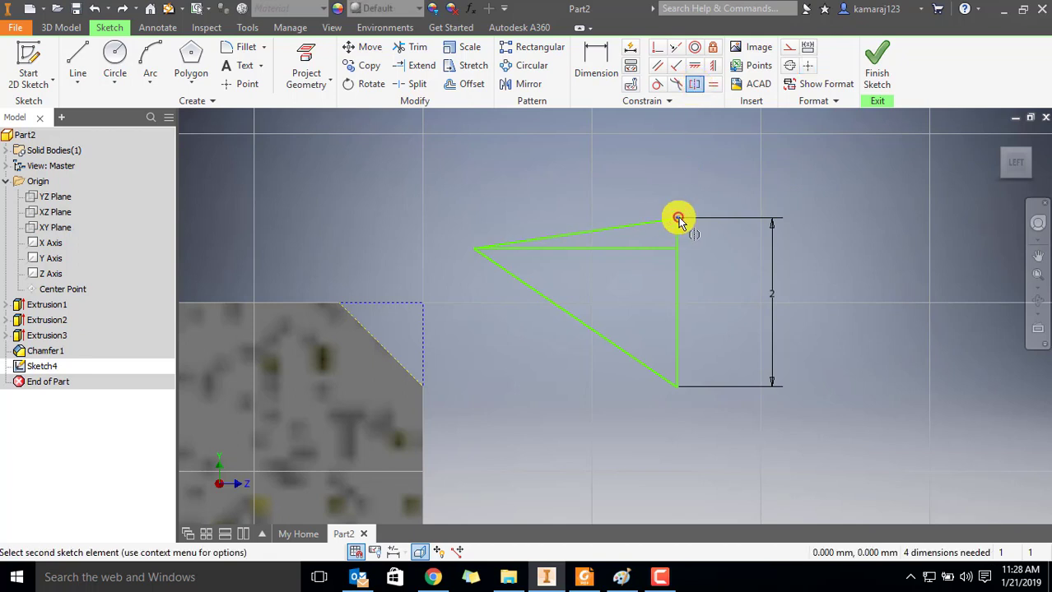
left_click(677, 386)
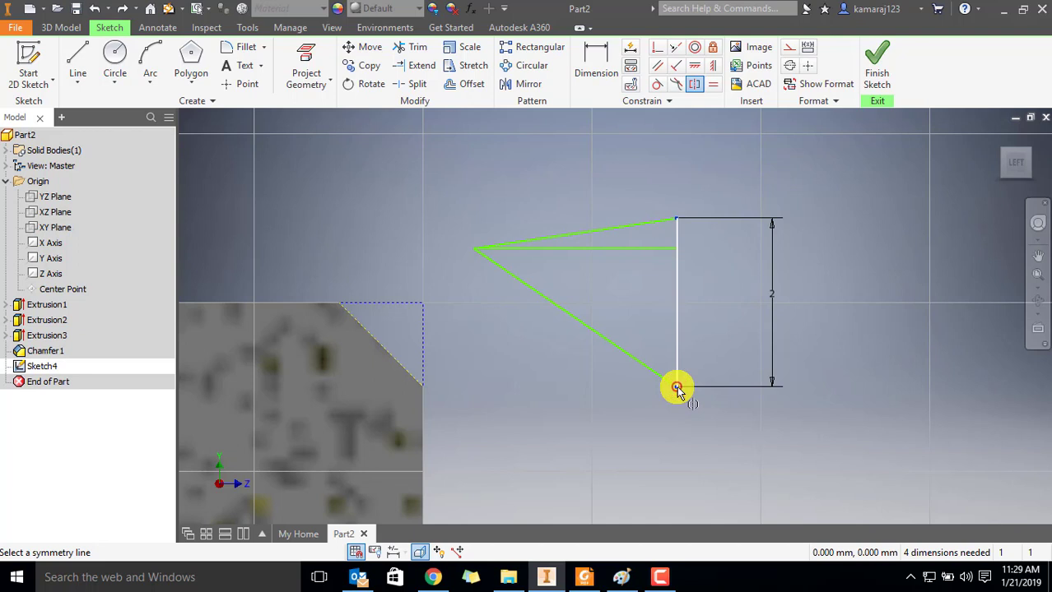
left_click(638, 251)
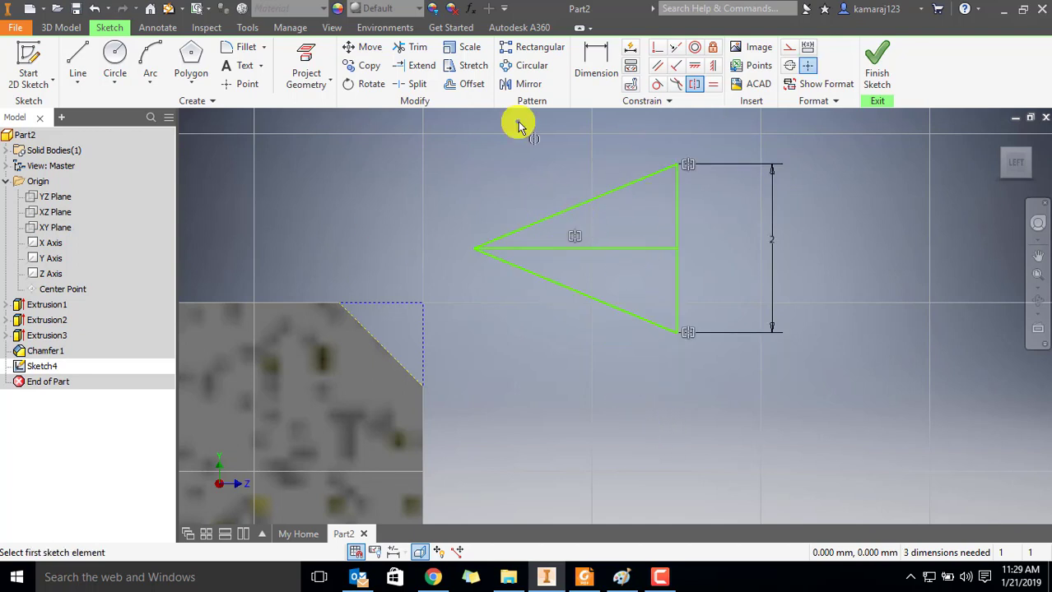
Step: Look up the H formula in the ISO thread diagram and dimension the triangle's horizontal depth as 0.866*2 mm
key("d")
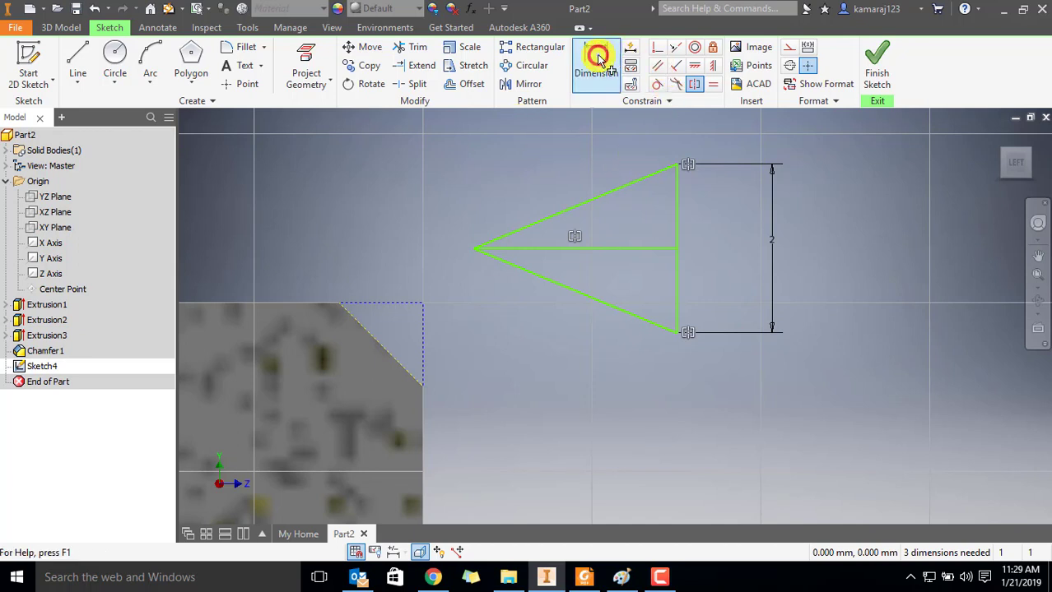
left_click(677, 191)
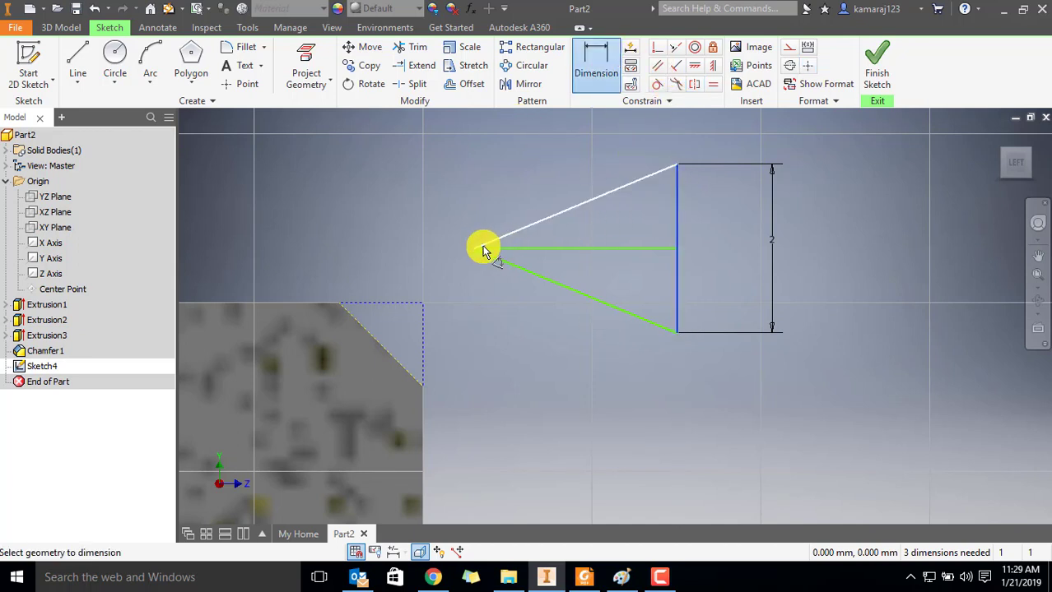
left_click(567, 439)
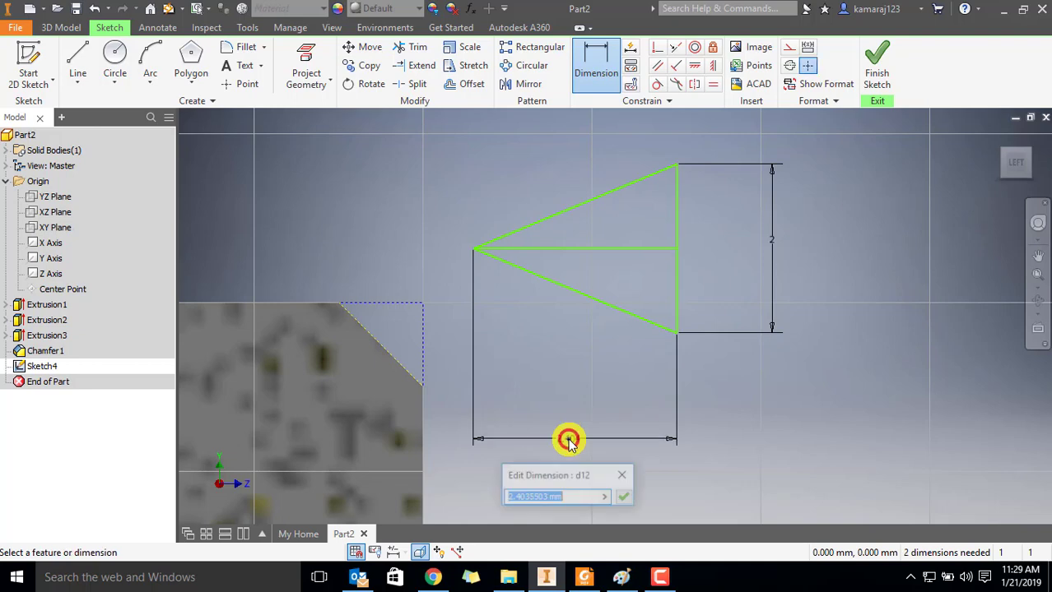
key("alt+Tab")
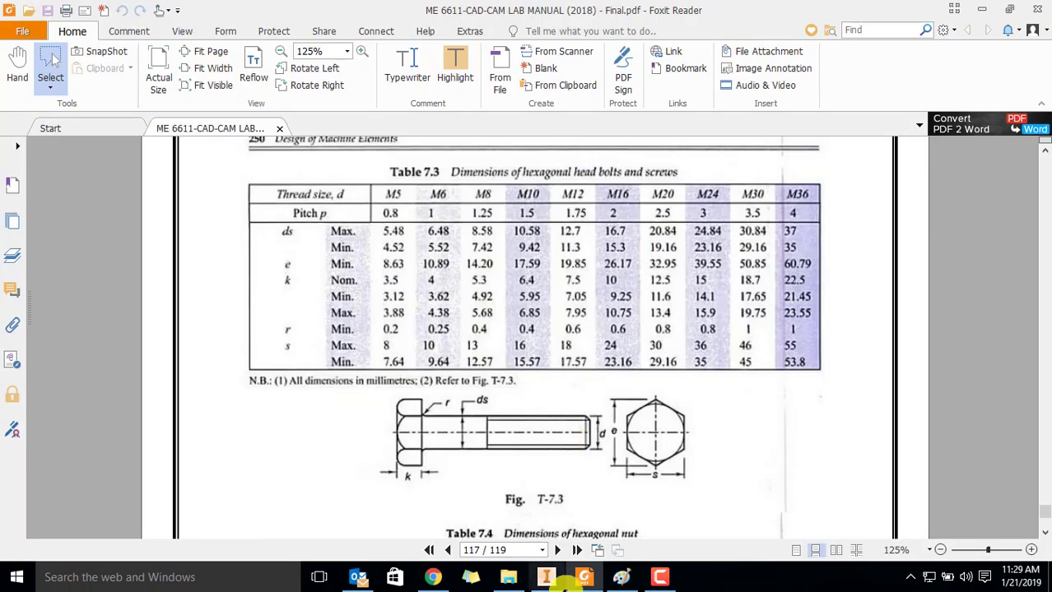
left_click(621, 577)
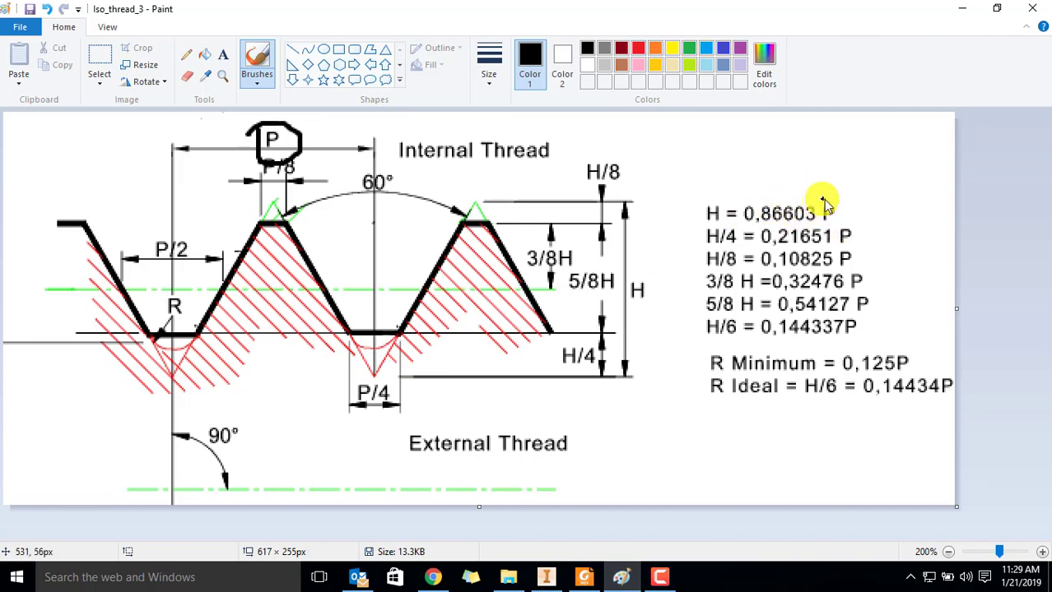
key("alt+Tab")
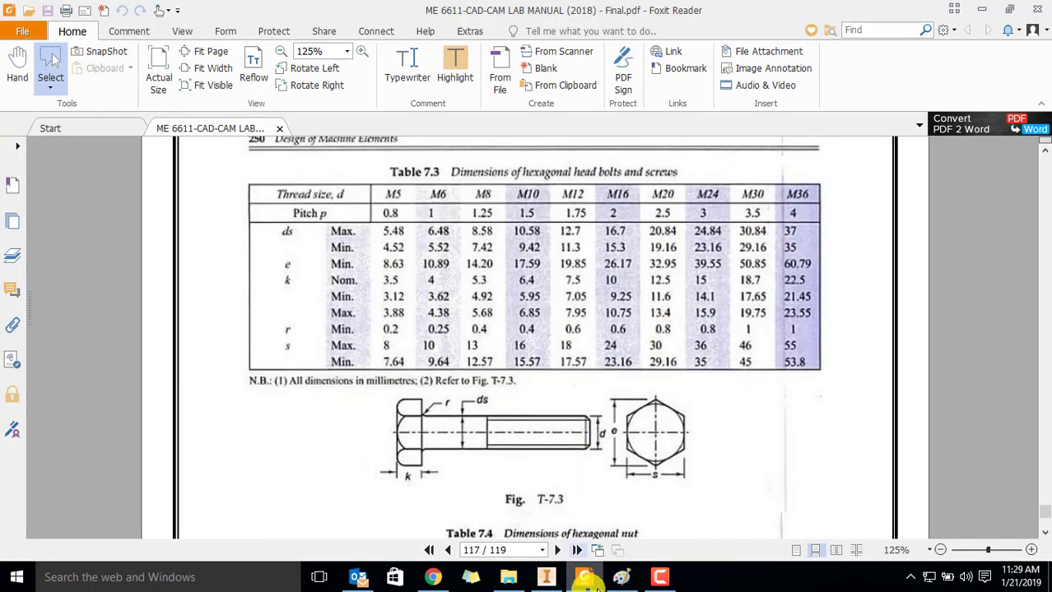
left_click(545, 577)
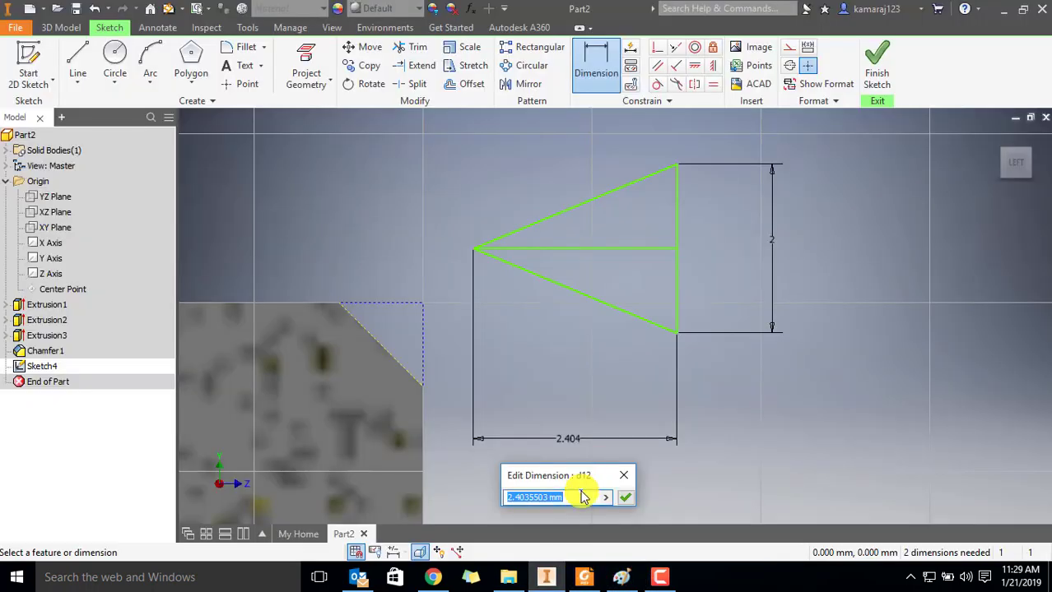
type("0.866")
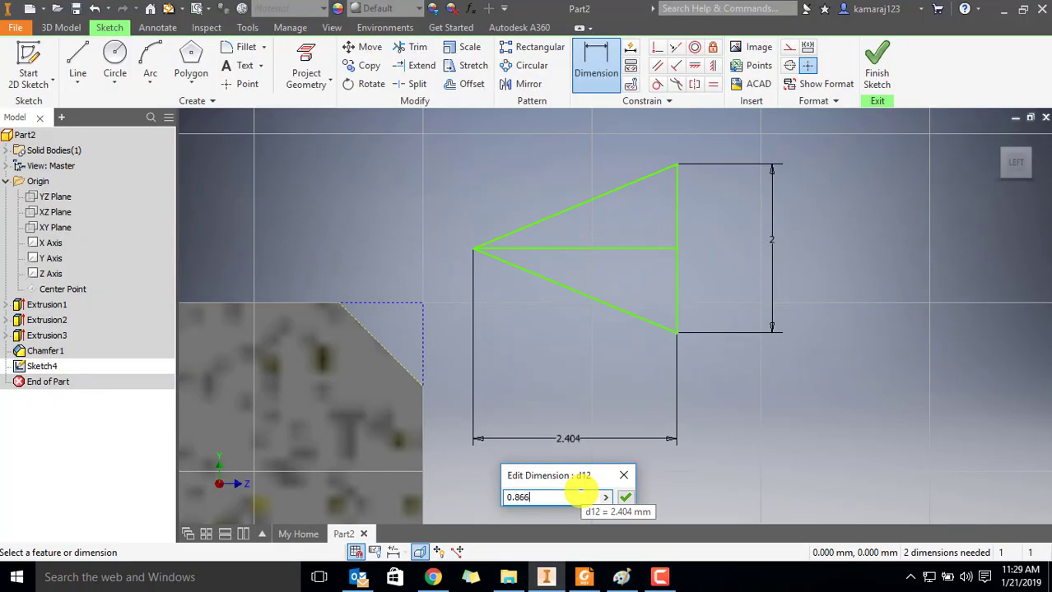
type("*2")
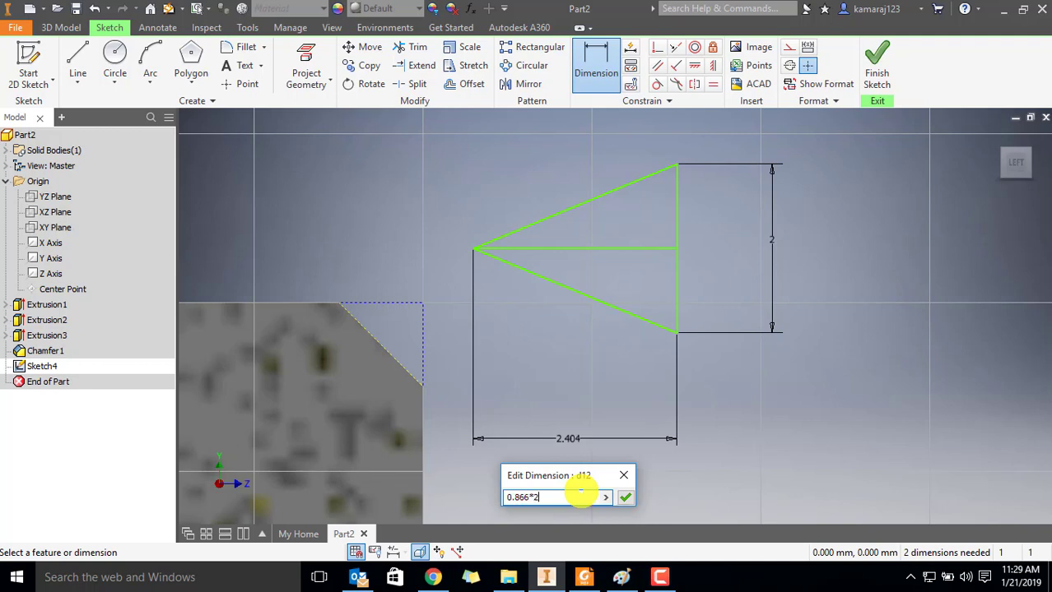
left_click(626, 498)
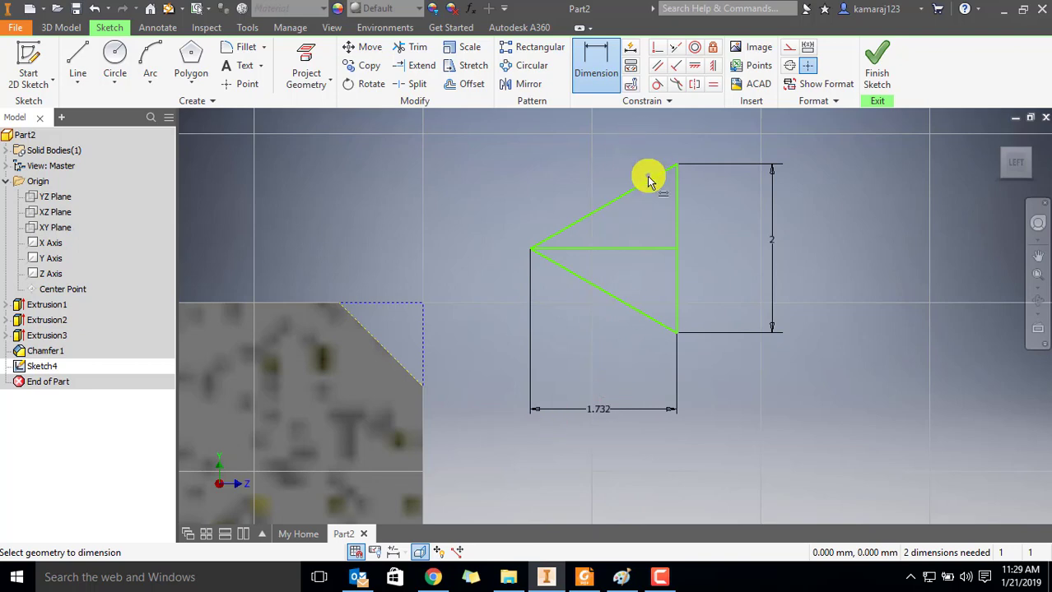
scroll(649, 194, "up", 3)
key("Escape")
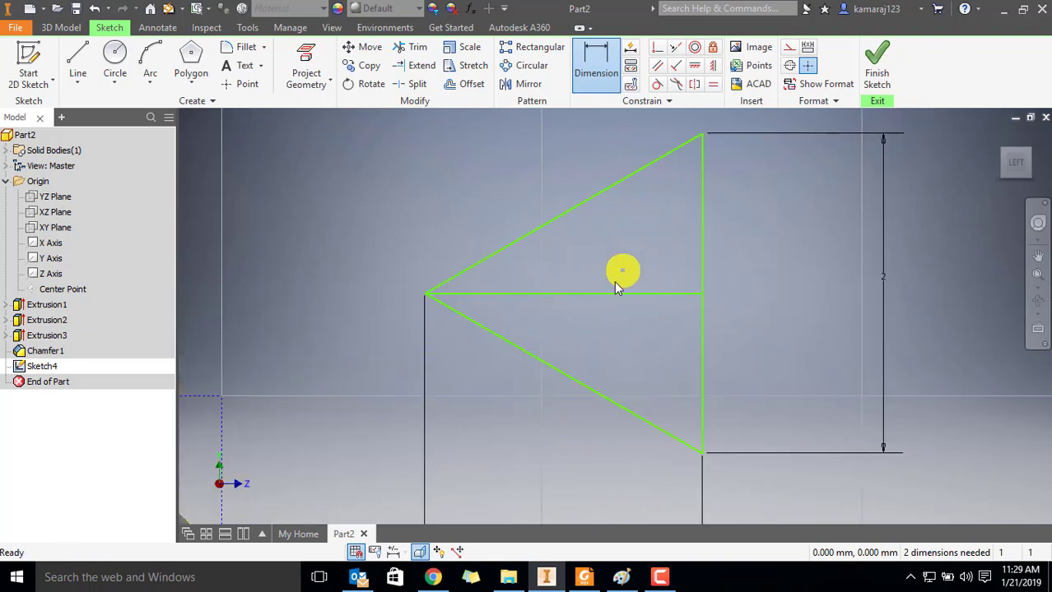
Step: Convert the triangle's horizontal centre line to construction geometry
left_click(617, 294)
left_click(789, 47)
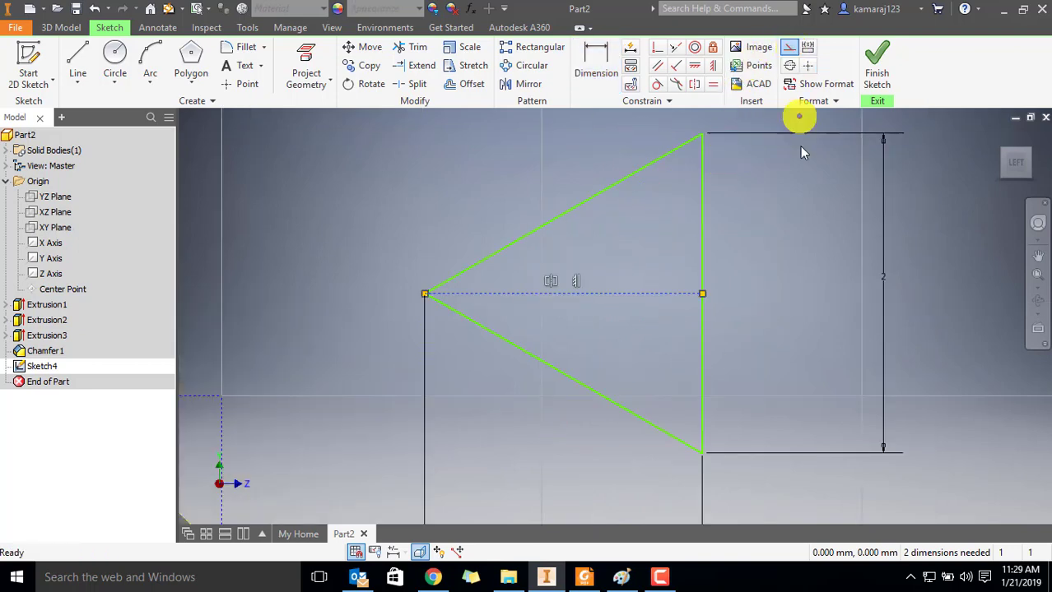
scroll(757, 235, "down", 5)
scroll(760, 251, "up", 3)
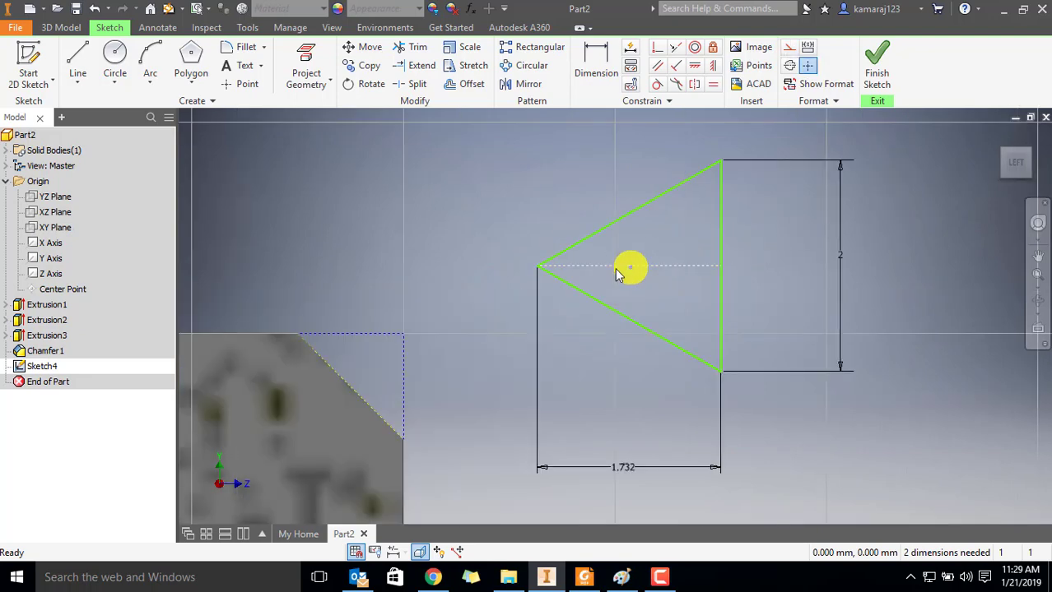
Step: Check the ISO thread diagram and move the triangle above the shaft's chamfered corner, aligning its vertical side with the shaft's outer edge
mouse_move(536, 268)
left_mouse_down()
mouse_move(452, 263)
mouse_move(487, 262)
left_mouse_up()
scroll(688, 268, "down", 2)
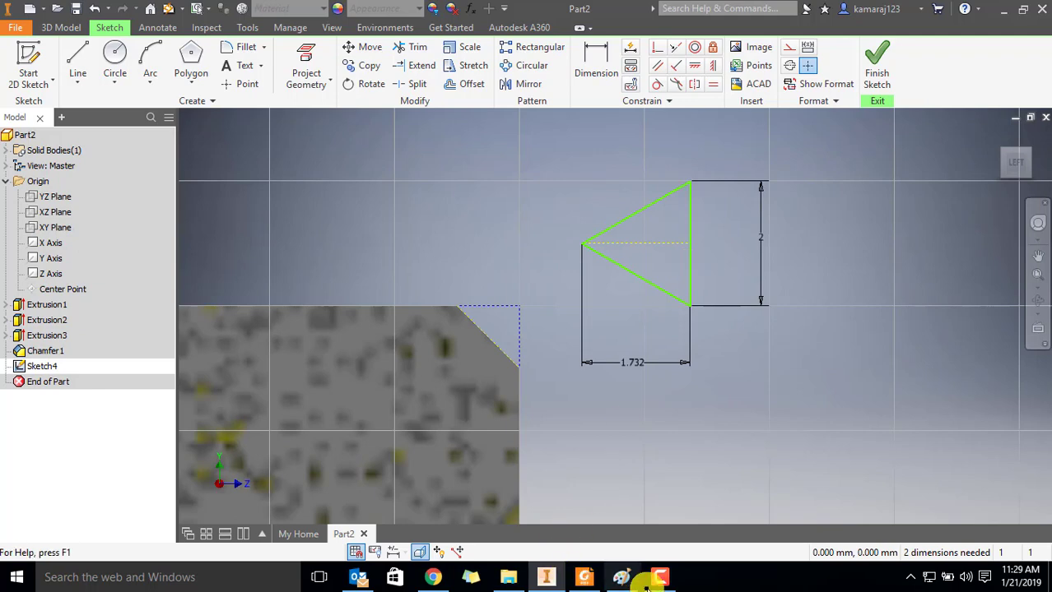
left_click(621, 577)
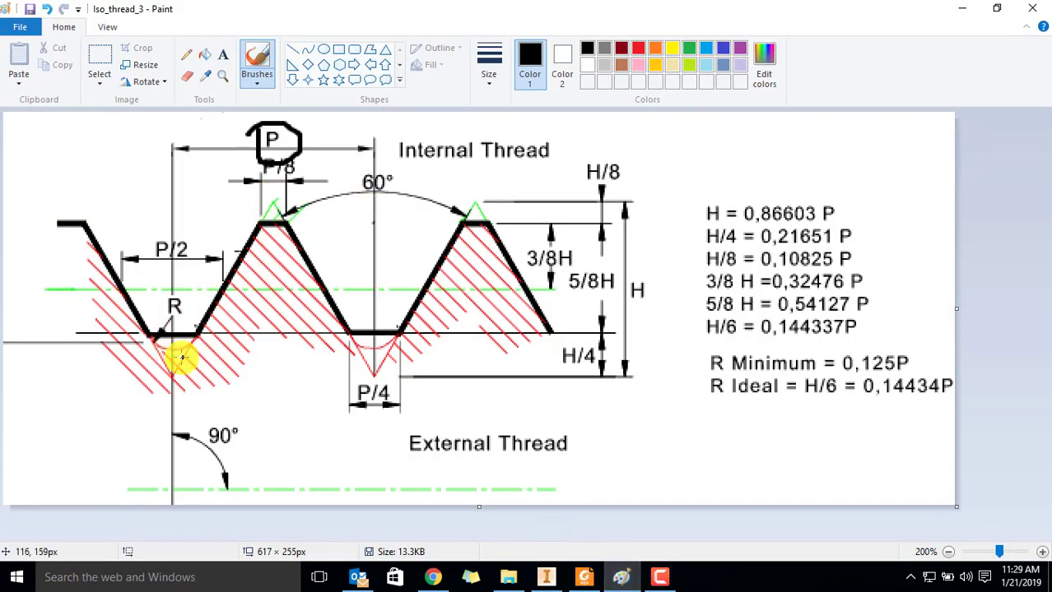
key("alt+Tab")
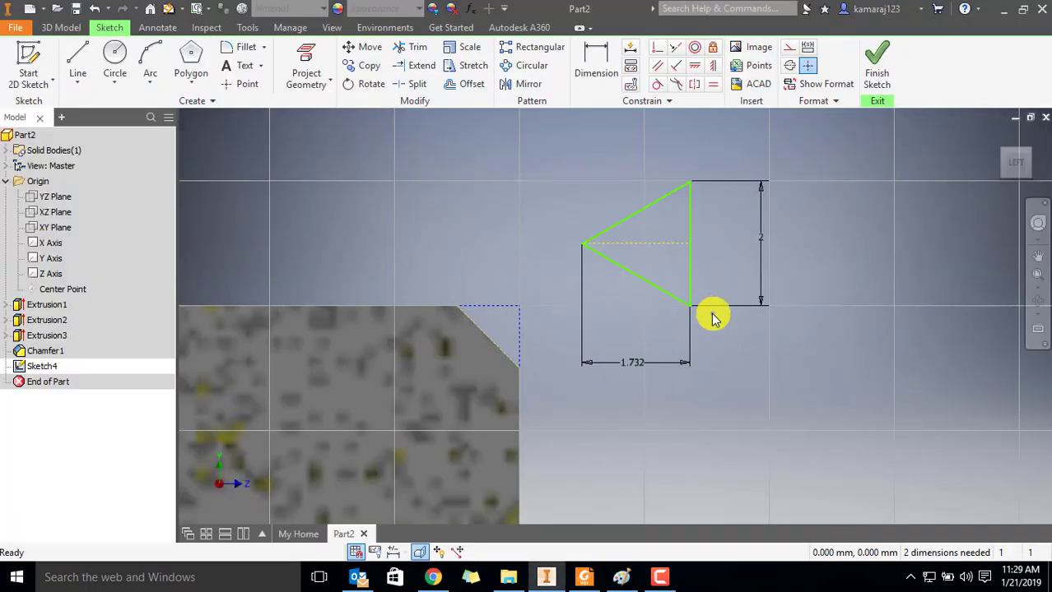
left_click_drag(685, 305, 661, 270)
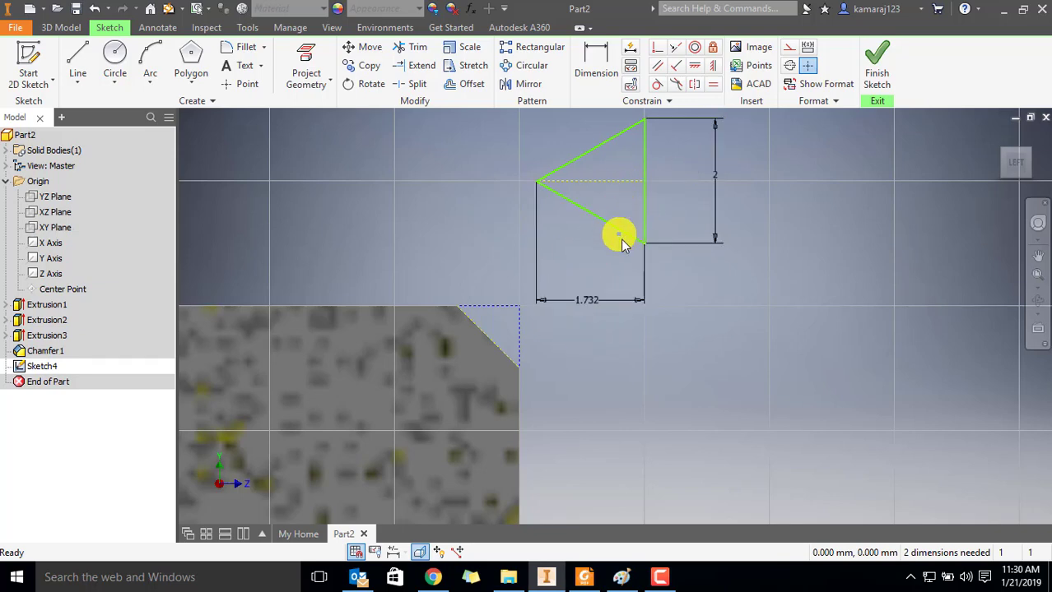
left_click_drag(646, 246, 548, 263)
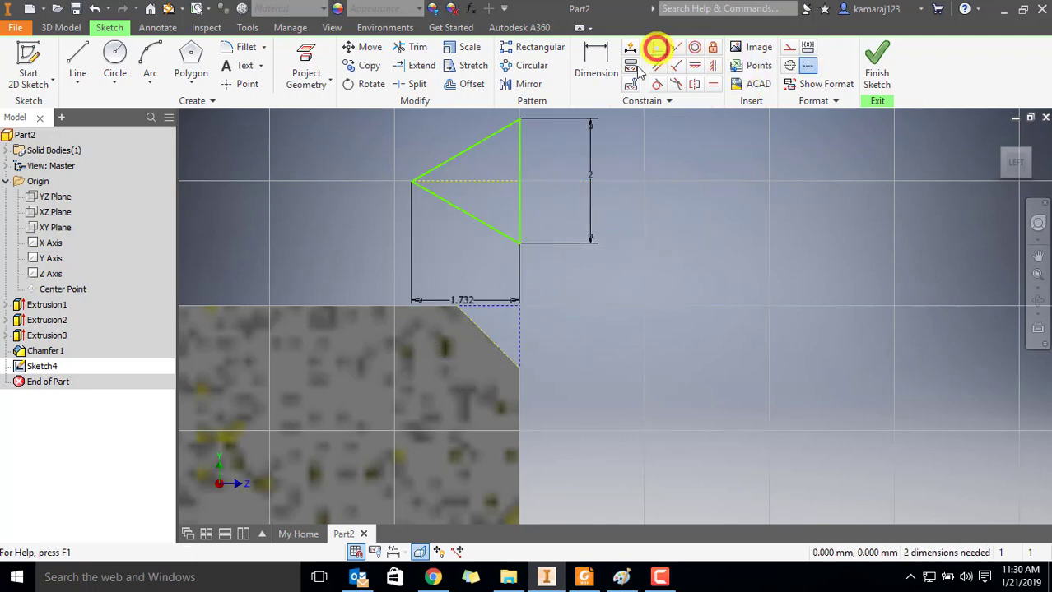
Step: Make the triangle's lower corner coincident with the corner of the projected lines at the shaft's chamfer
left_click(655, 47)
left_click(520, 248)
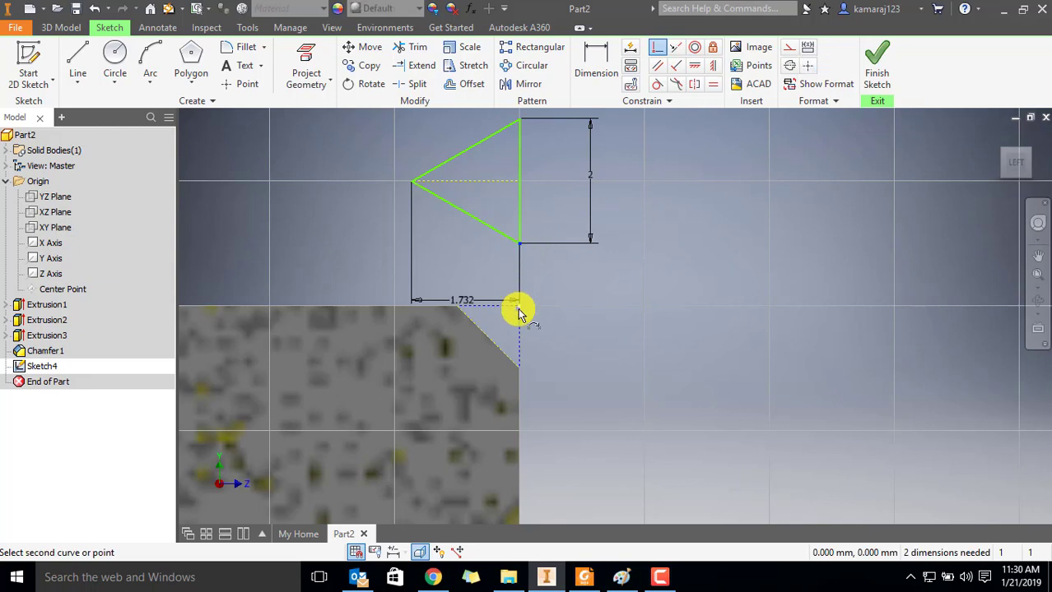
left_click(519, 306)
key("Escape")
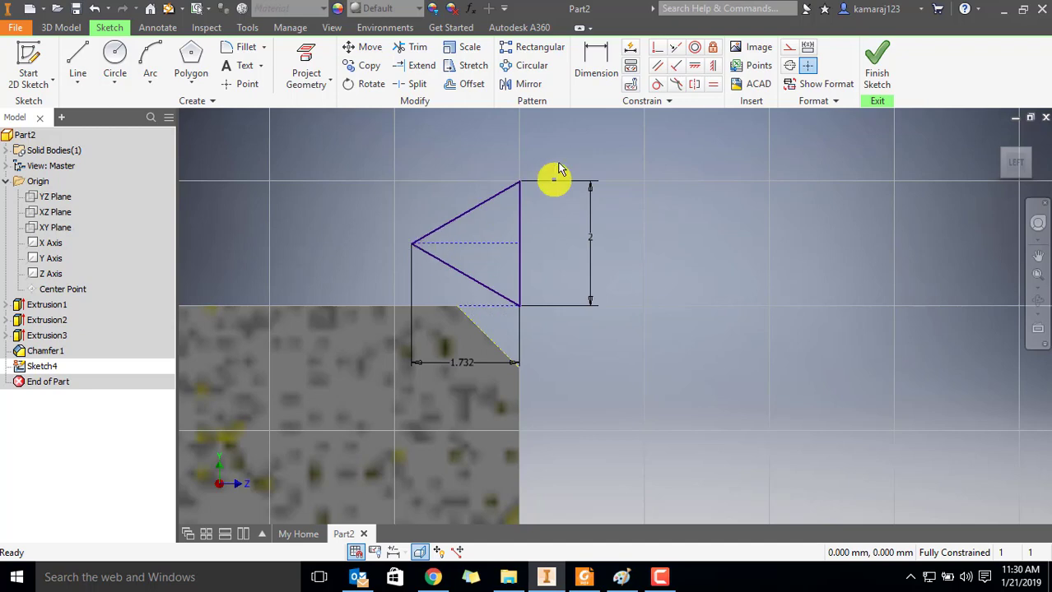
Step: Finish the thread profile sketch
scroll(603, 244, "down", 2)
scroll(331, 222, "down", 2)
middle_click_drag(331, 222, 587, 258)
scroll(586, 259, "down", 2)
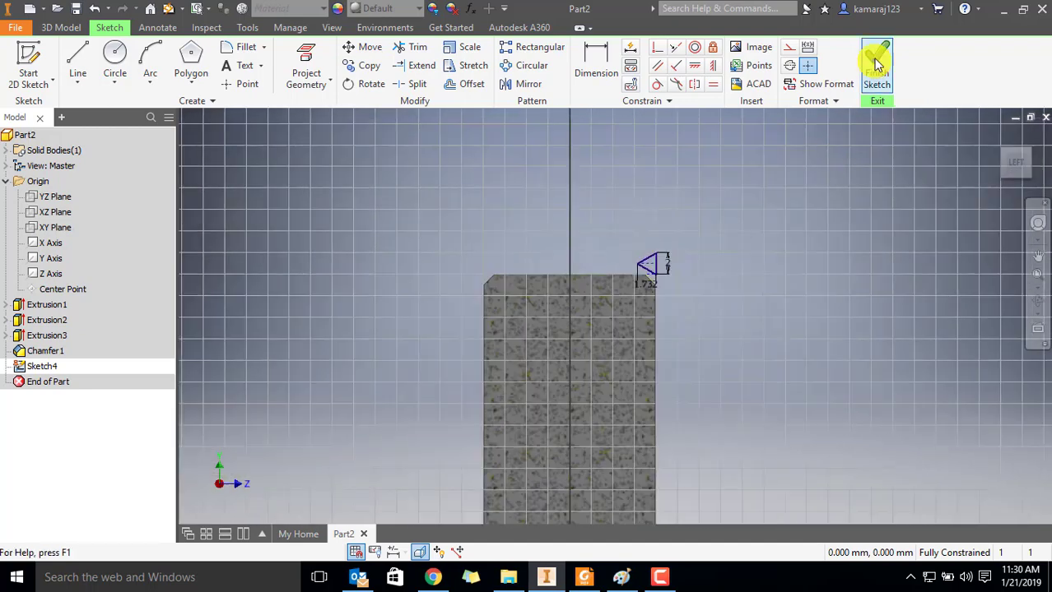
left_click(877, 59)
scroll(634, 281, "up", 5)
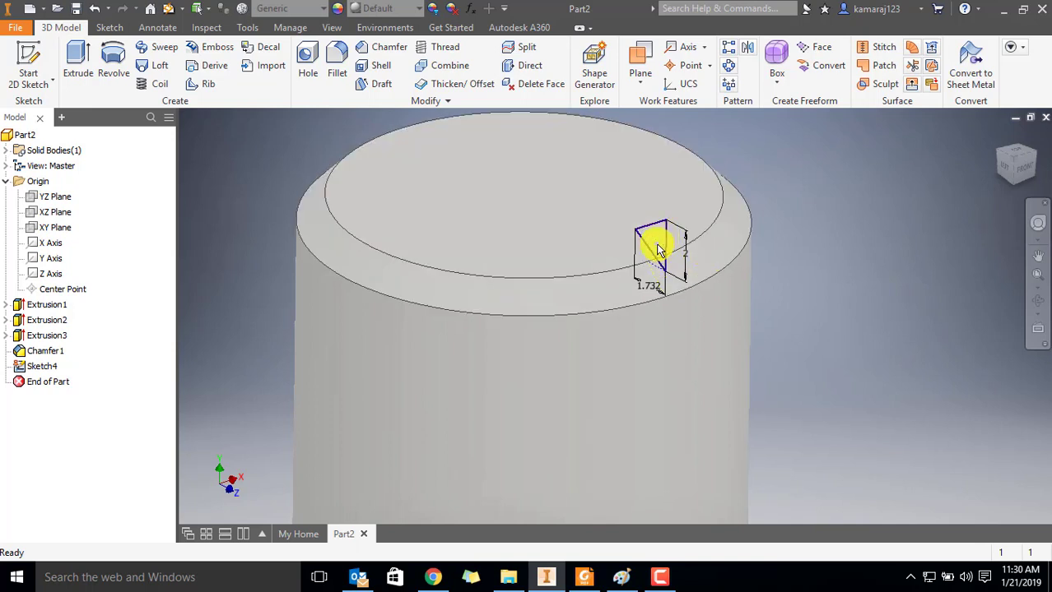
left_click(665, 267)
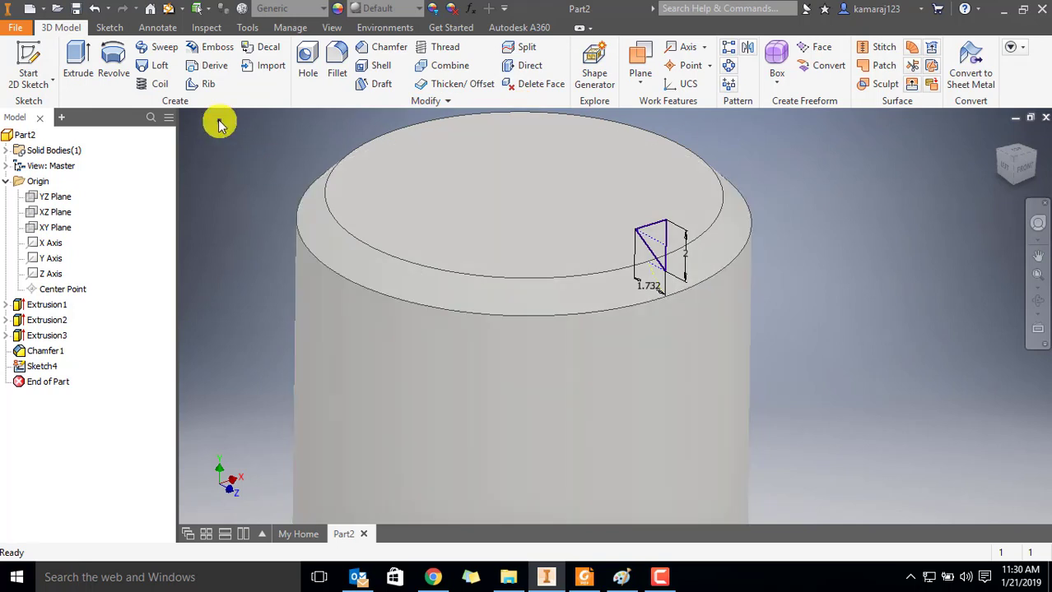
Step: Start a Coil from the triangular thread profile with the Y axis as its axis
left_click(164, 88)
scroll(641, 247, "down", 3)
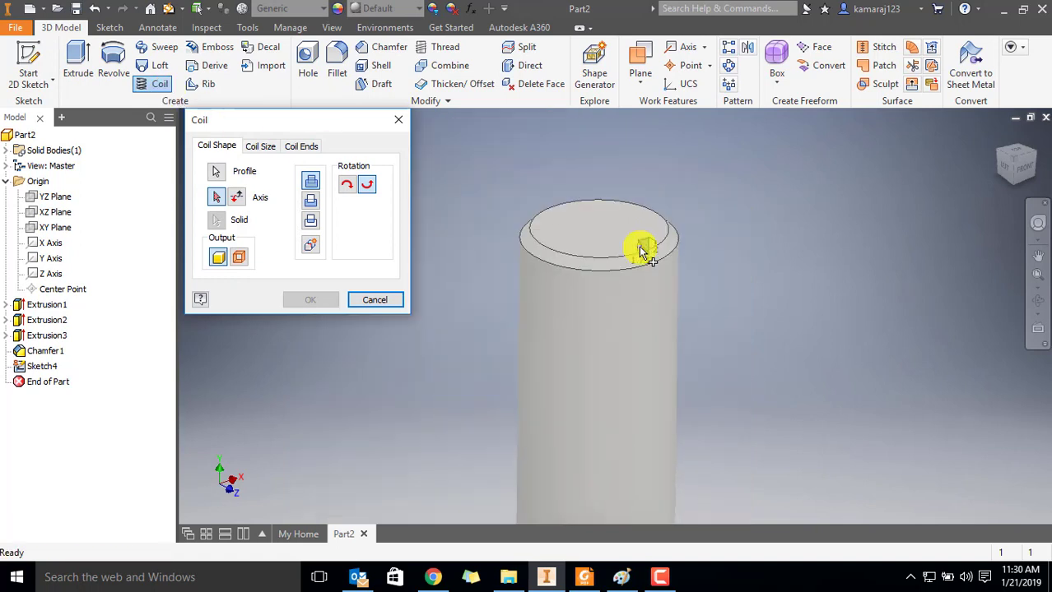
middle_click_drag(640, 251, 736, 266)
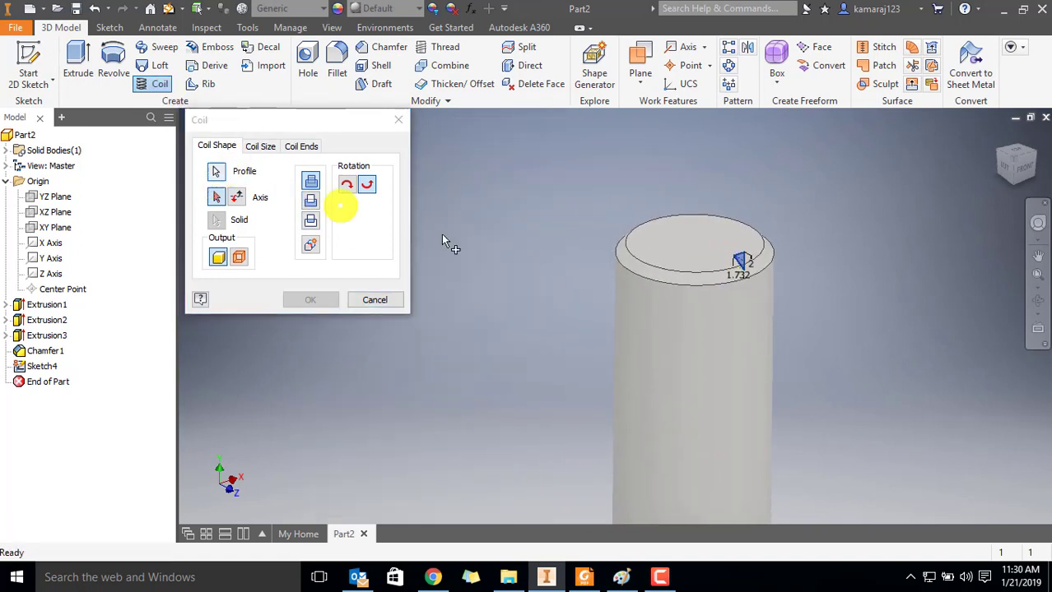
scroll(740, 276, "up", 2)
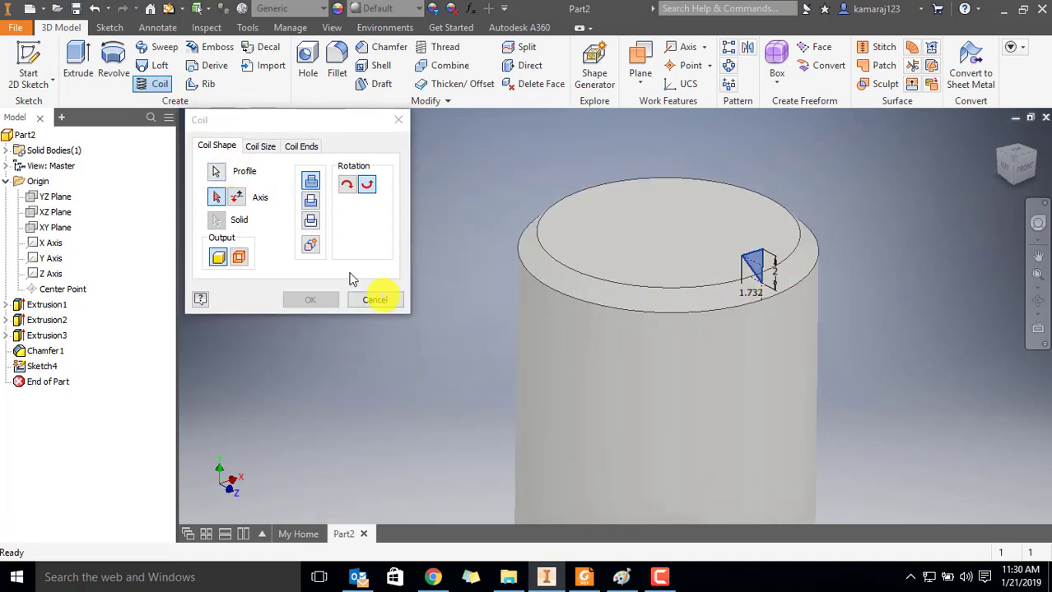
left_click(217, 198)
left_click(51, 258)
middle_click_drag(626, 238, 664, 292)
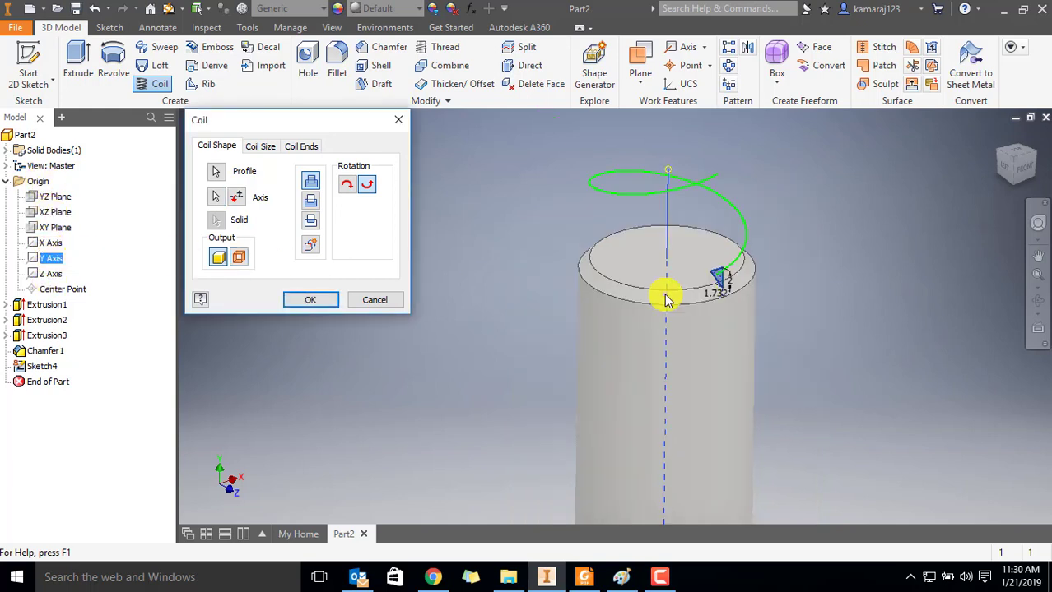
scroll(690, 380, "up", 3)
scroll(668, 302, "down", 2)
left_click_drag(605, 184, 610, 324)
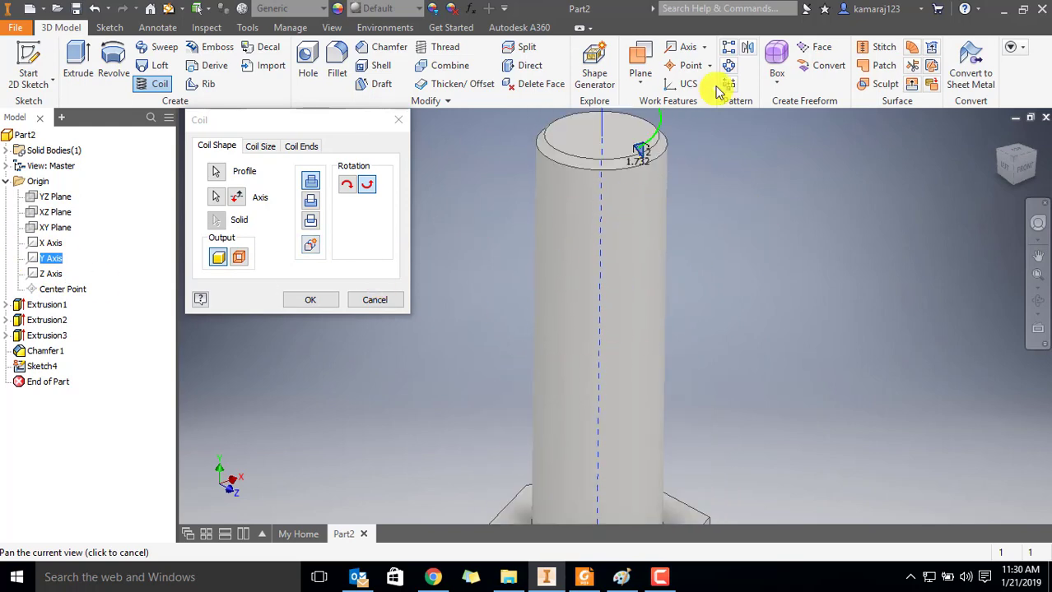
left_click(706, 49)
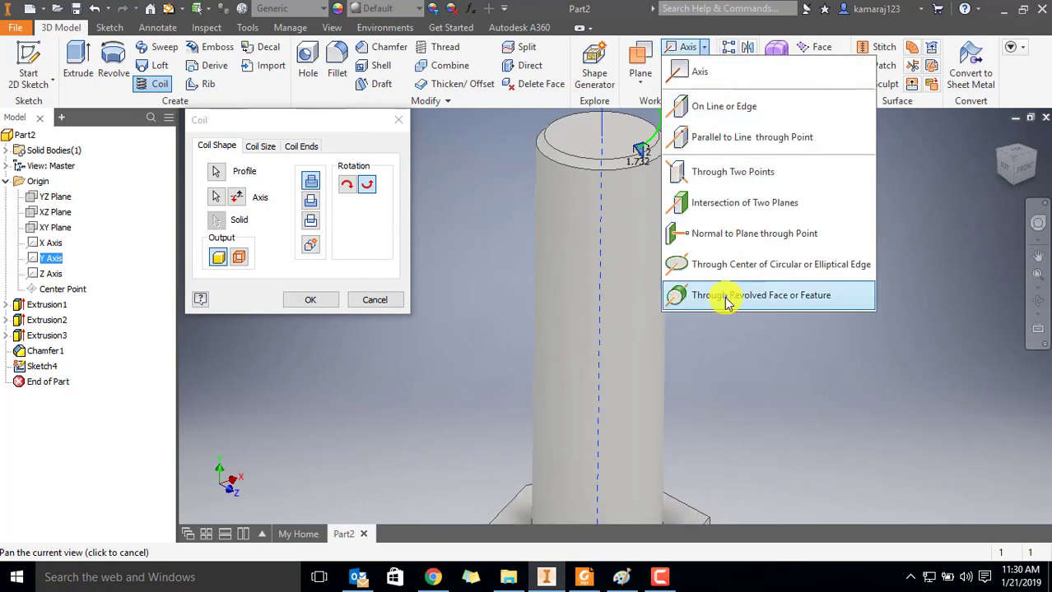
left_click(514, 202)
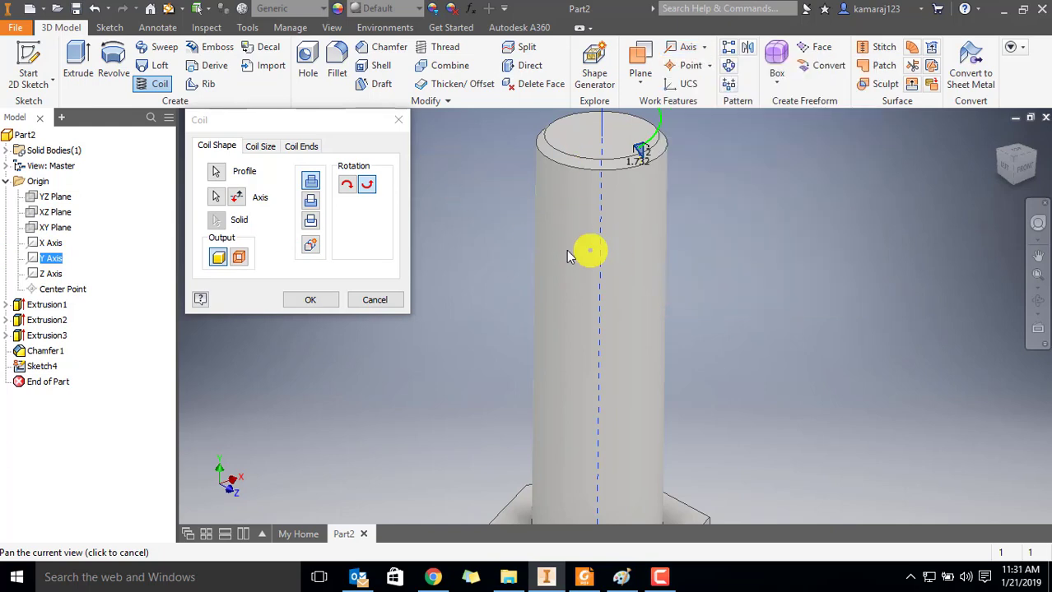
middle_click_drag(610, 218, 606, 348)
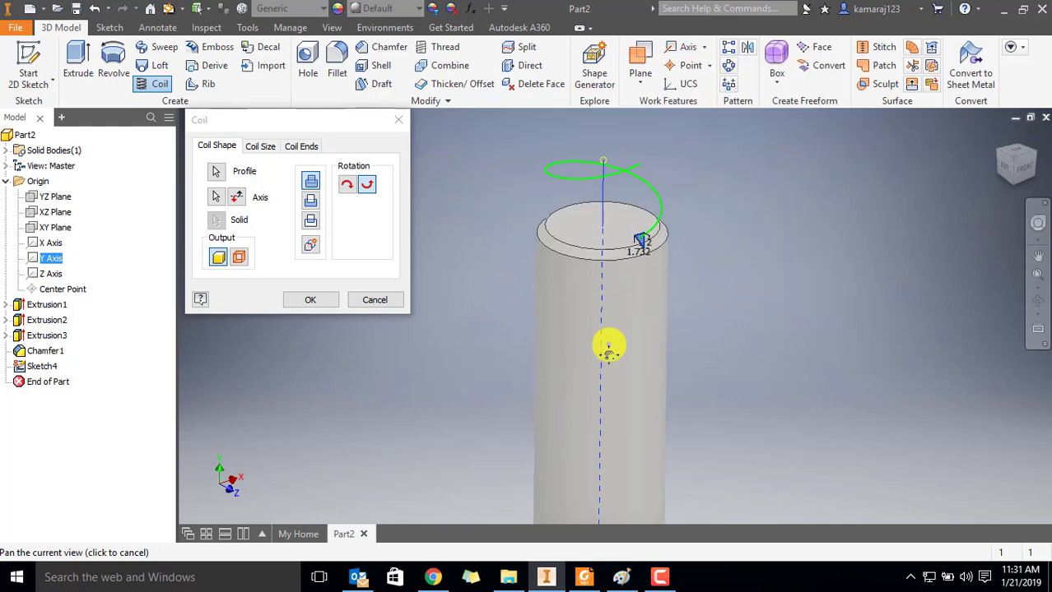
Step: Reverse the coil's direction along the Y axis so that it runs down the shaft from the chamfered end
left_click(49, 260)
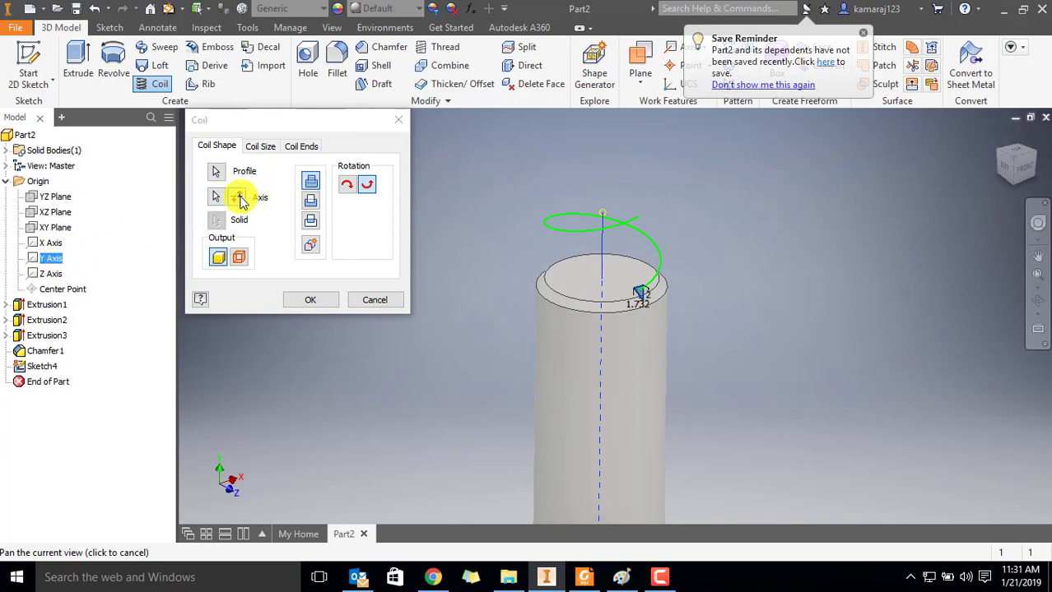
left_click(242, 202)
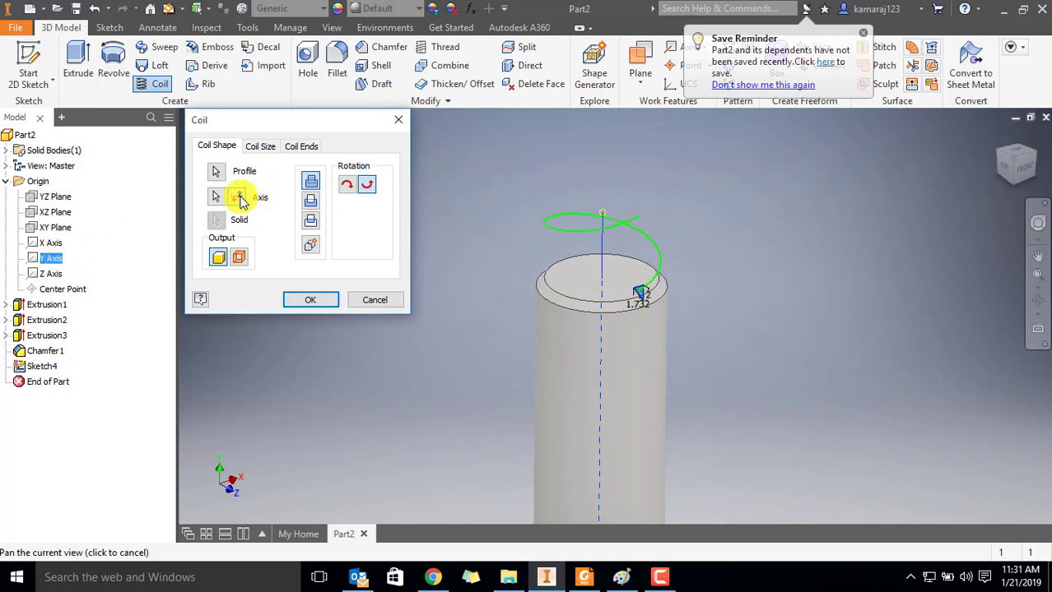
left_click(238, 199)
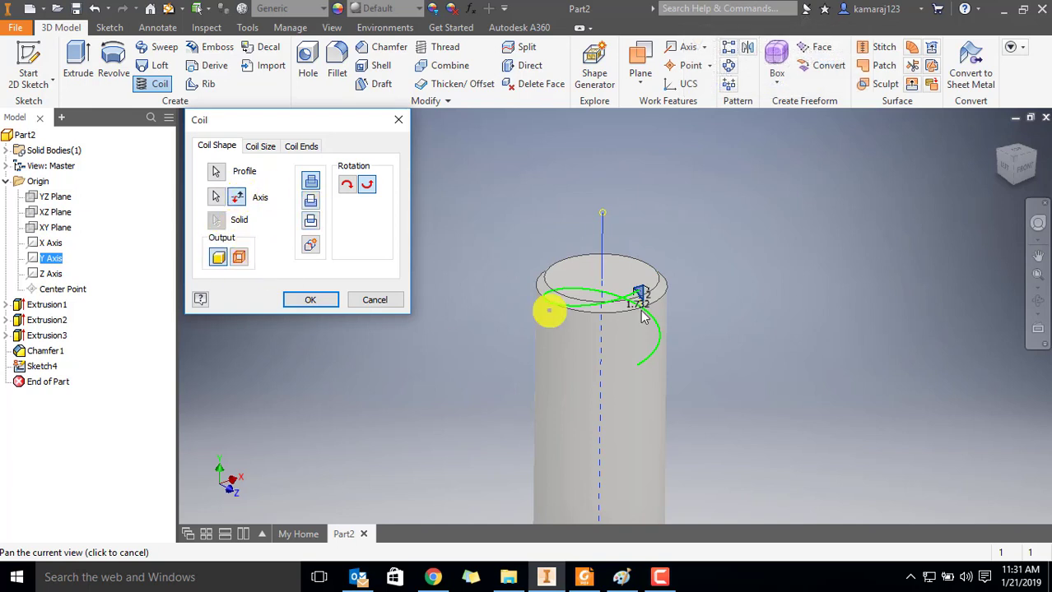
Step: Set the coil's size type to Pitch and Height, and look up the M16 pitch in the lab manual's bolt table
left_click(259, 149)
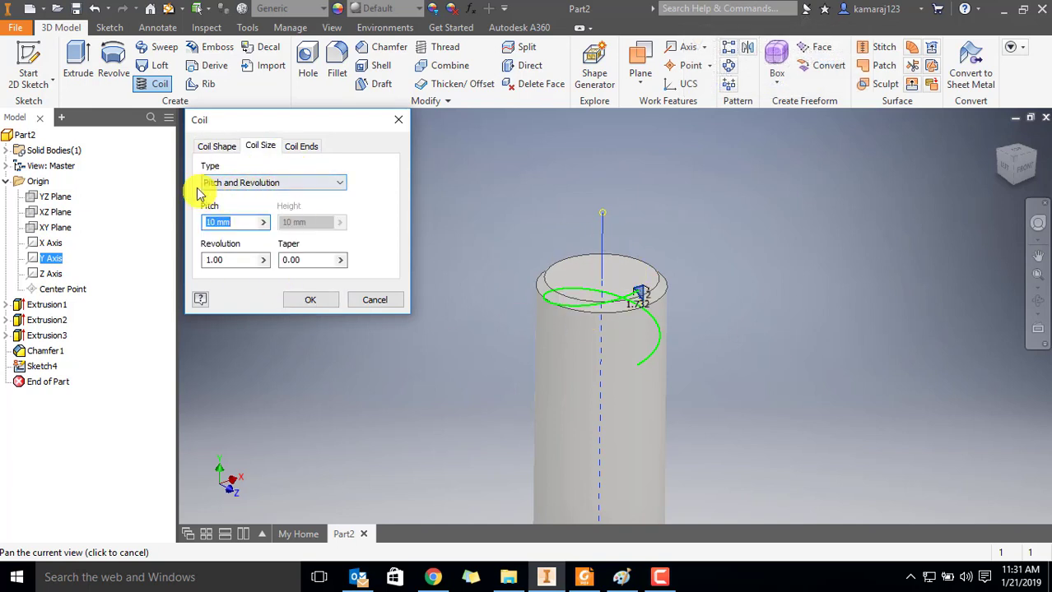
left_click(258, 181)
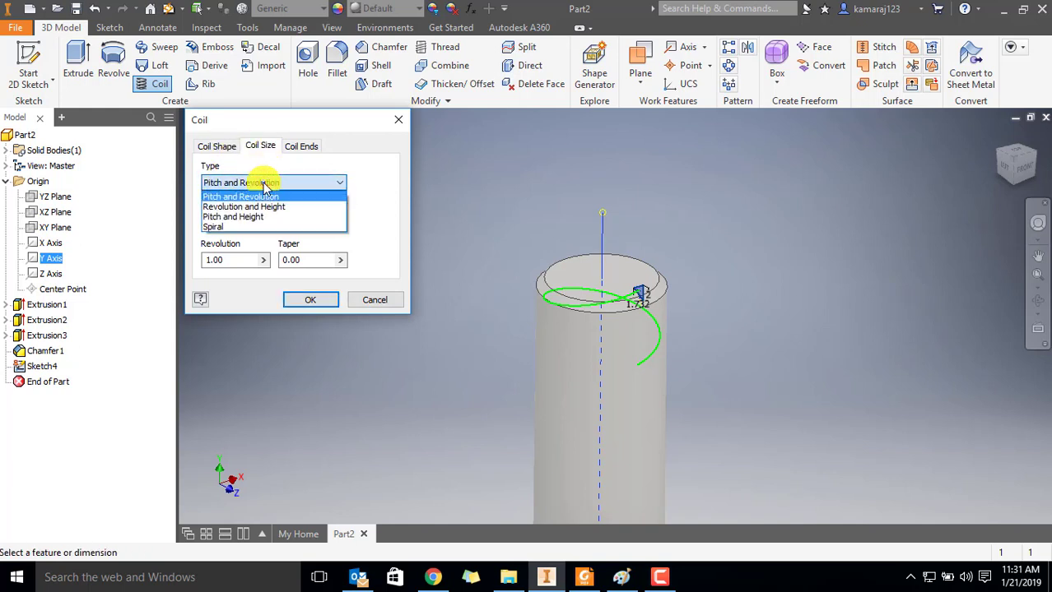
left_click(242, 218)
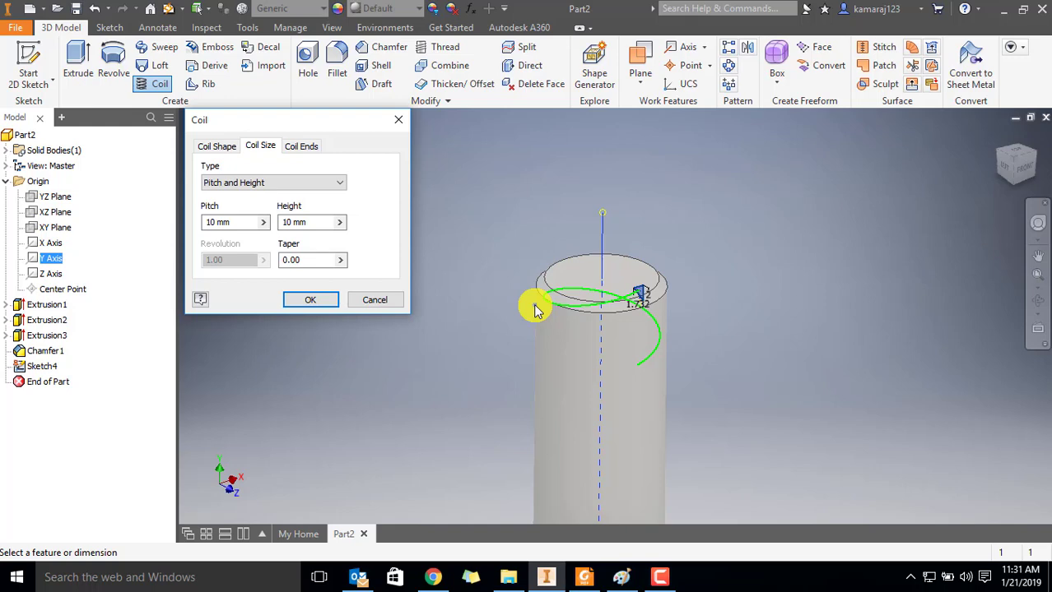
key("alt+Tab")
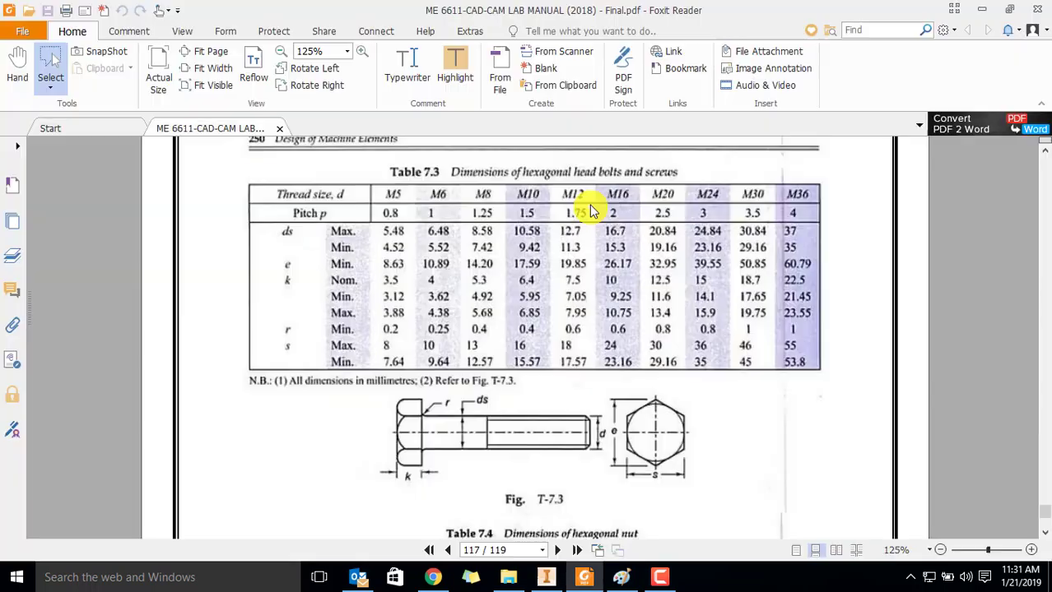
left_click(546, 578)
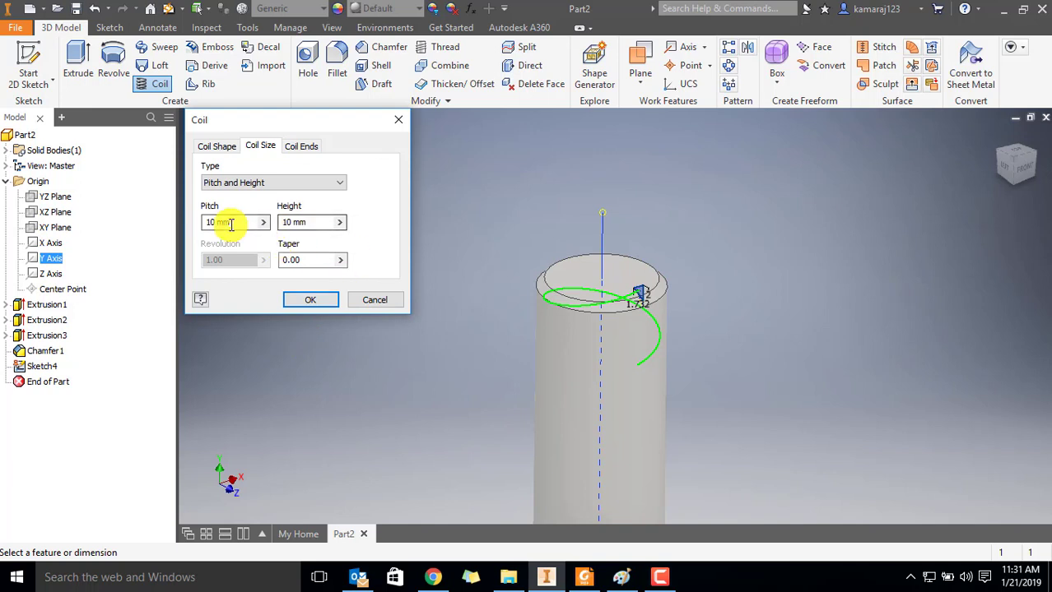
Step: Set the coil's pitch to 2 mm and its height to 18 mm, and create the coil
left_click_drag(247, 222, 195, 227)
type("2")
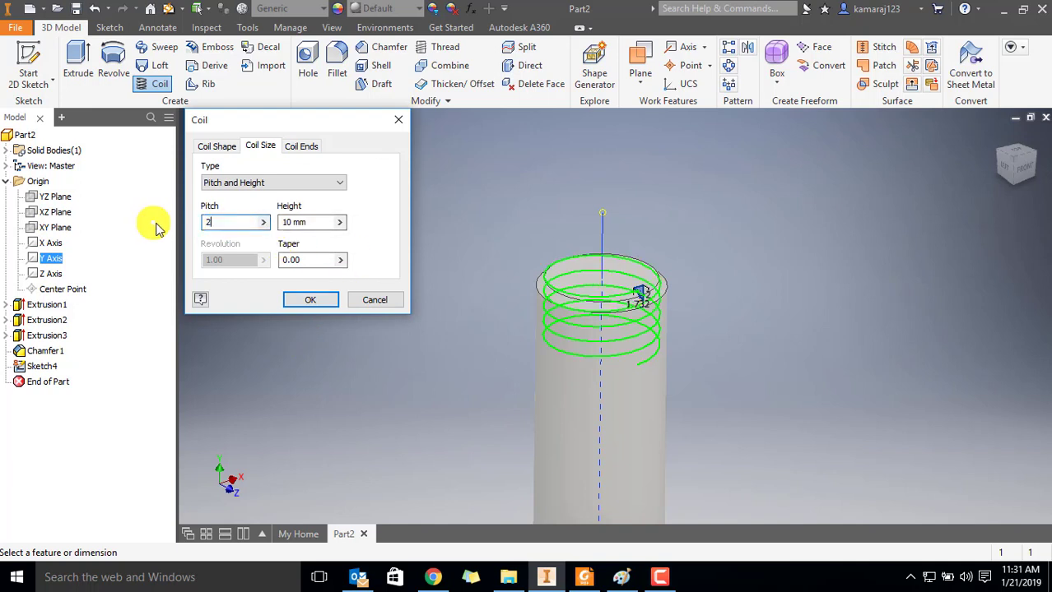
left_click_drag(305, 222, 257, 227)
type("18")
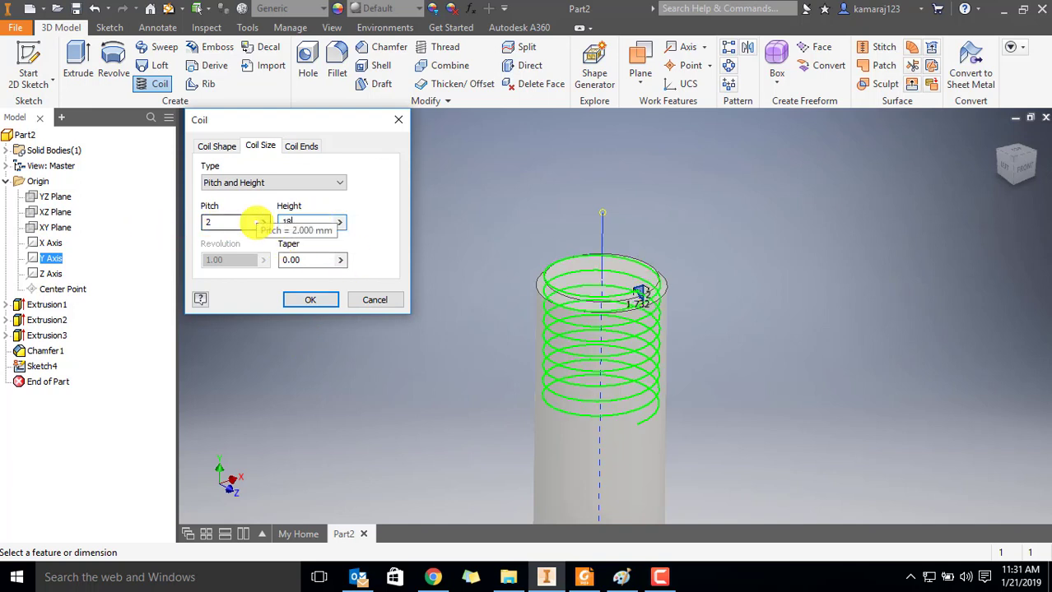
left_click(282, 184)
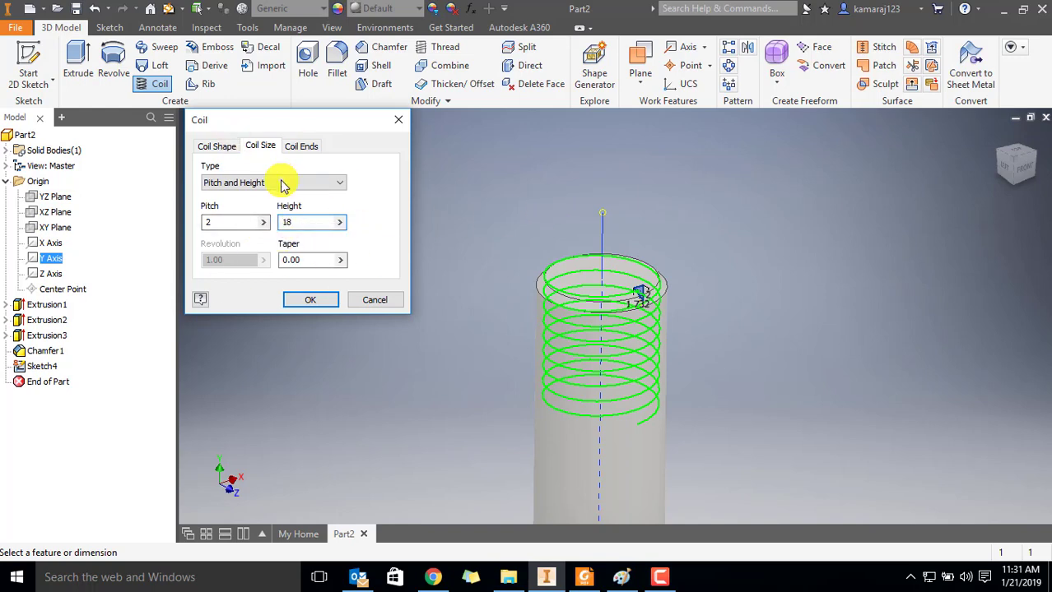
left_click(297, 149)
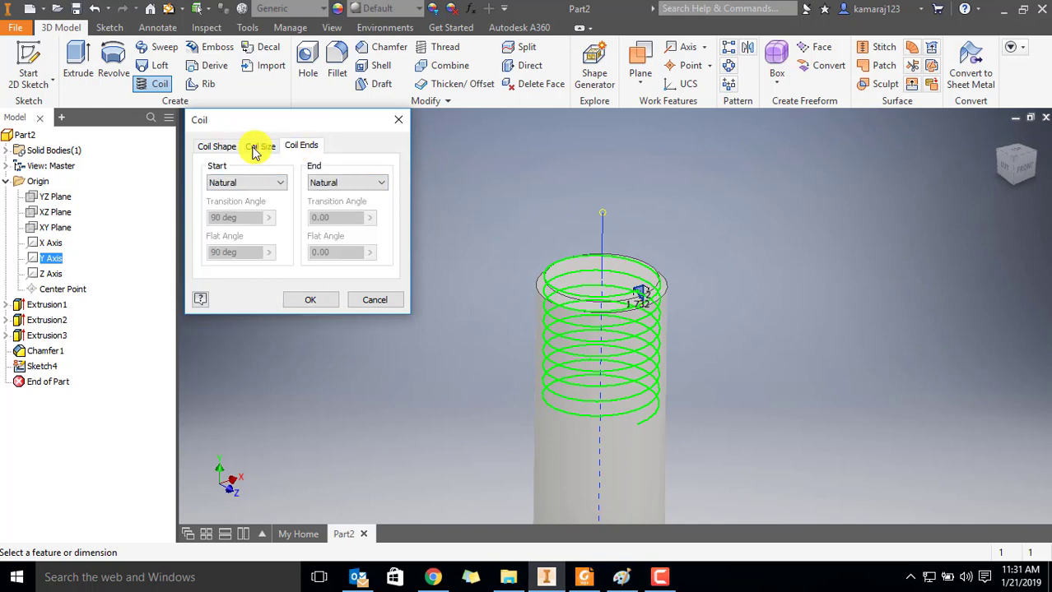
left_click(257, 148)
left_click(224, 148)
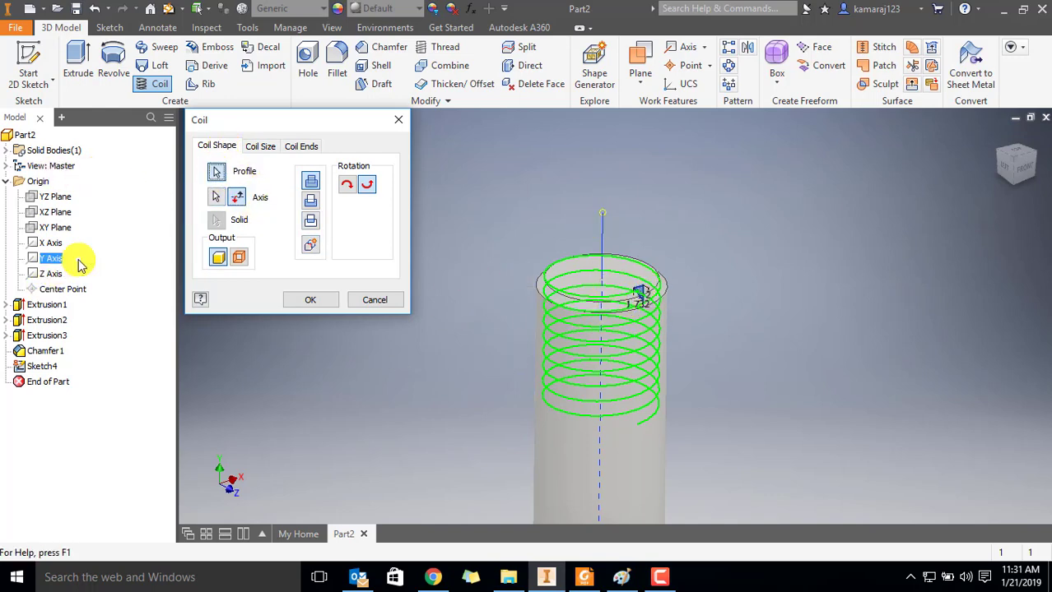
left_click(300, 299)
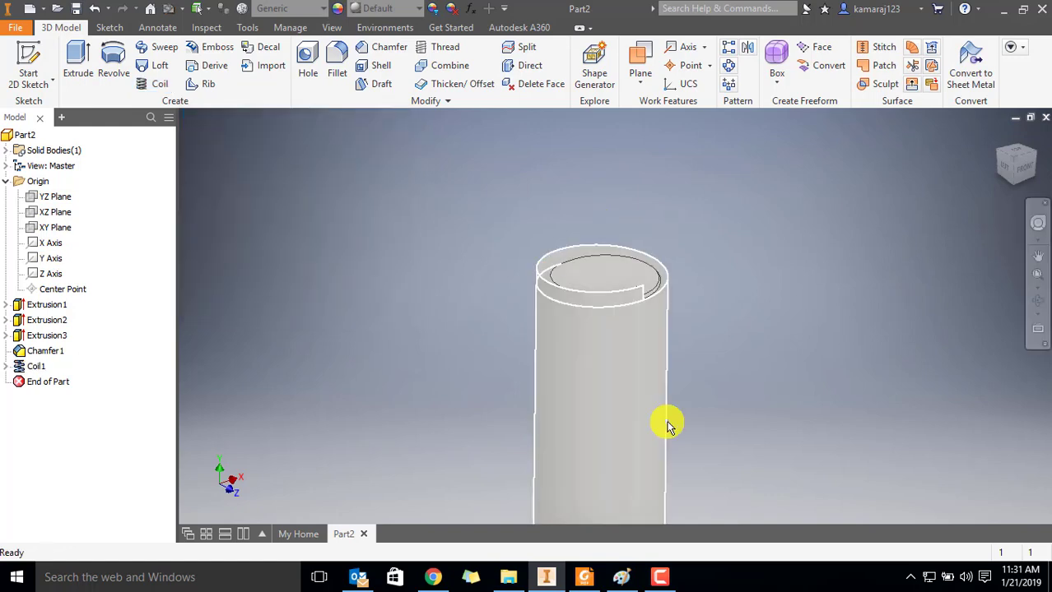
Step: Edit the coil feature so that the thread profile is cut out of the shaft with the Cut operation
right_click(33, 367)
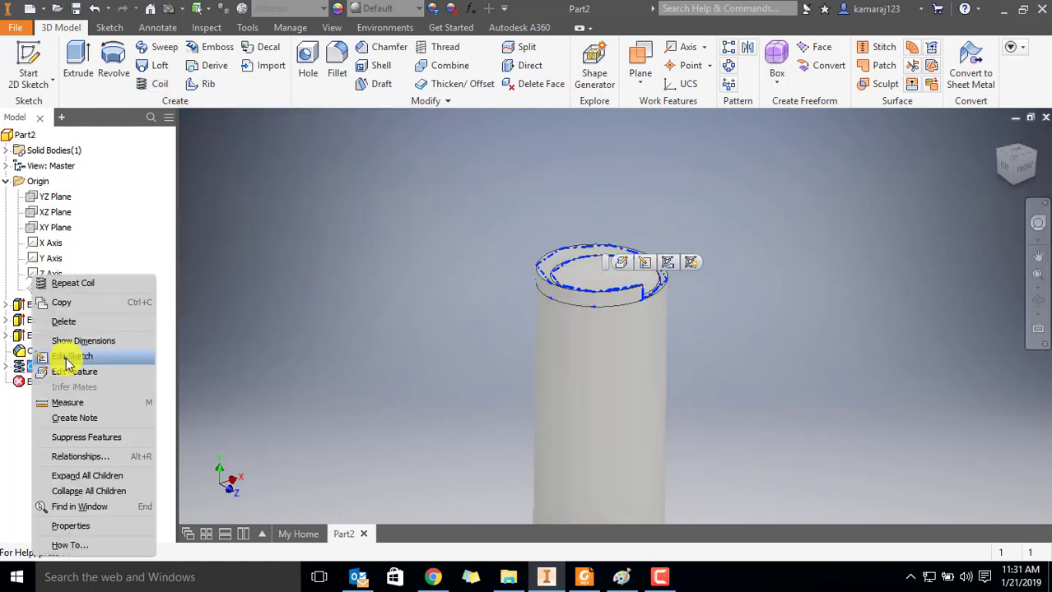
left_click(75, 372)
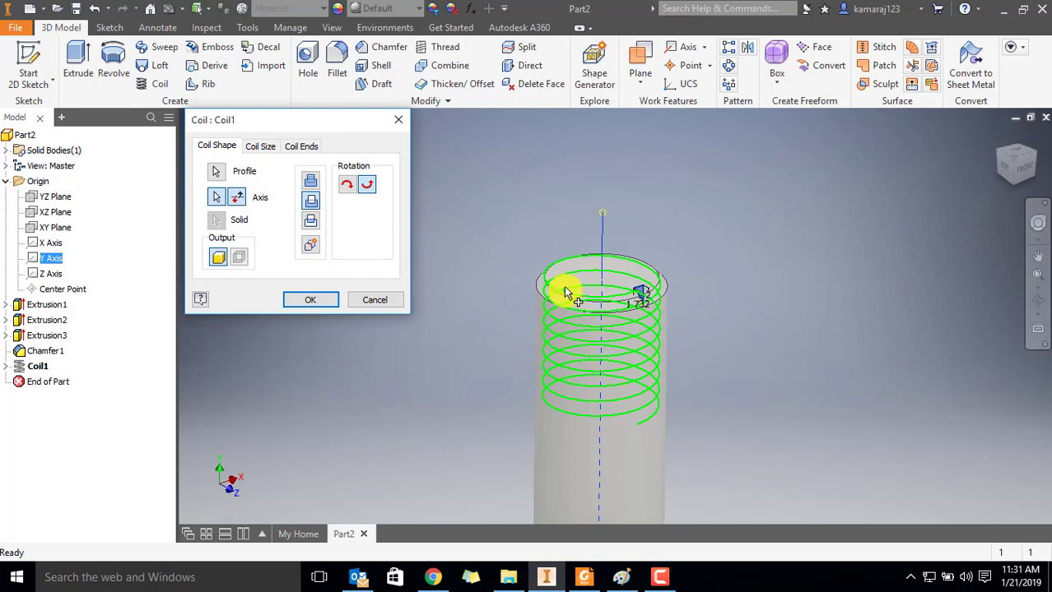
scroll(556, 315, "up", 3)
scroll(505, 284, "down", 1)
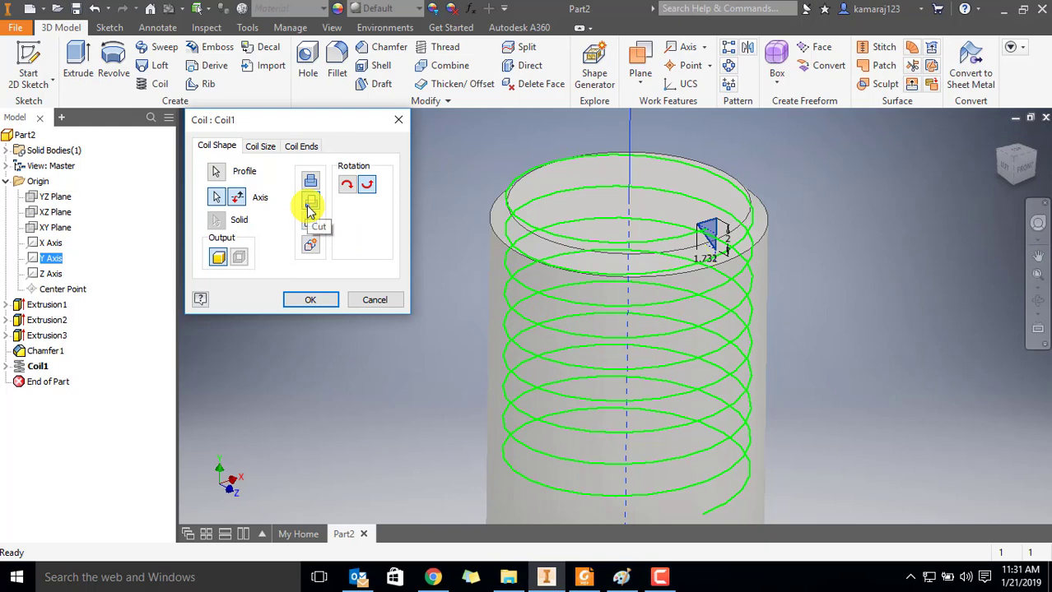
left_click(313, 298)
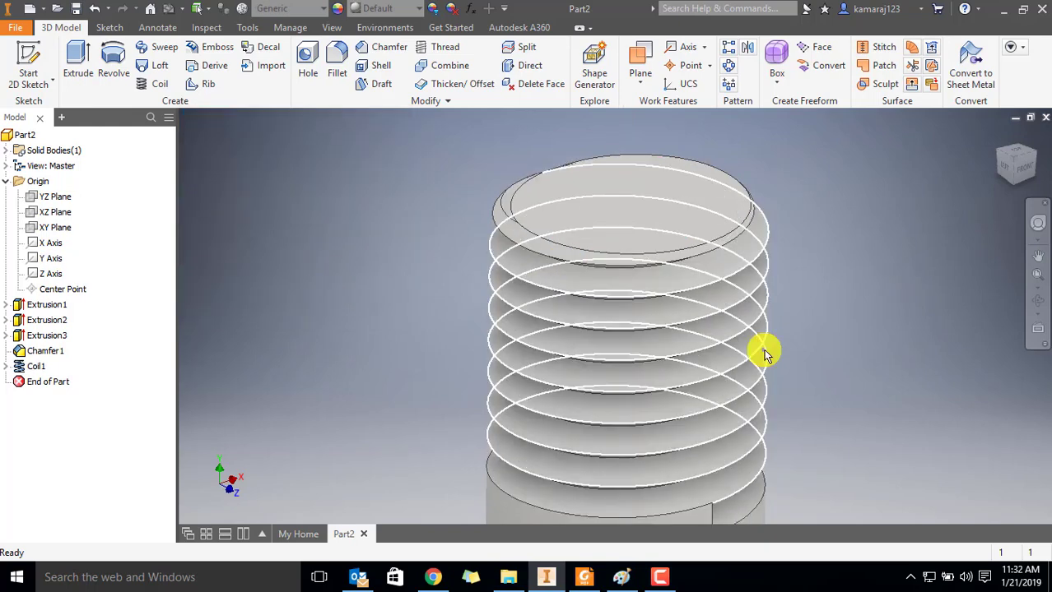
Step: Examine the cut thread from the side against the ISO thread diagram in Paint, undoing the brush mark around P
scroll(761, 354, "down", 3)
scroll(815, 301, "down", 1)
middle_click_drag(817, 300, 680, 294)
scroll(761, 323, "up", 5)
scroll(681, 291, "down", 5)
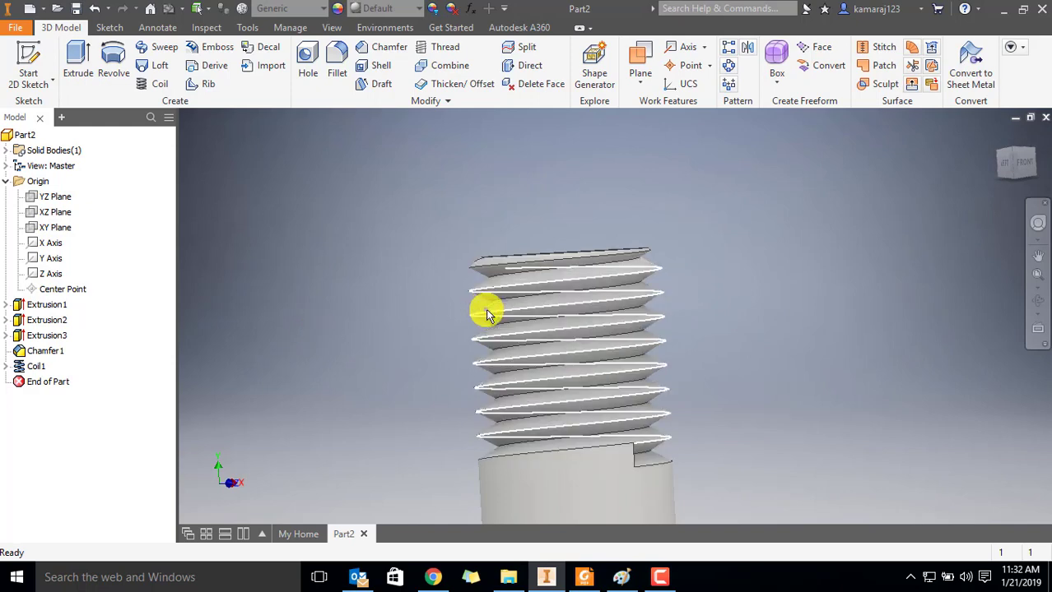
scroll(486, 315, "up", 5)
left_click(622, 576)
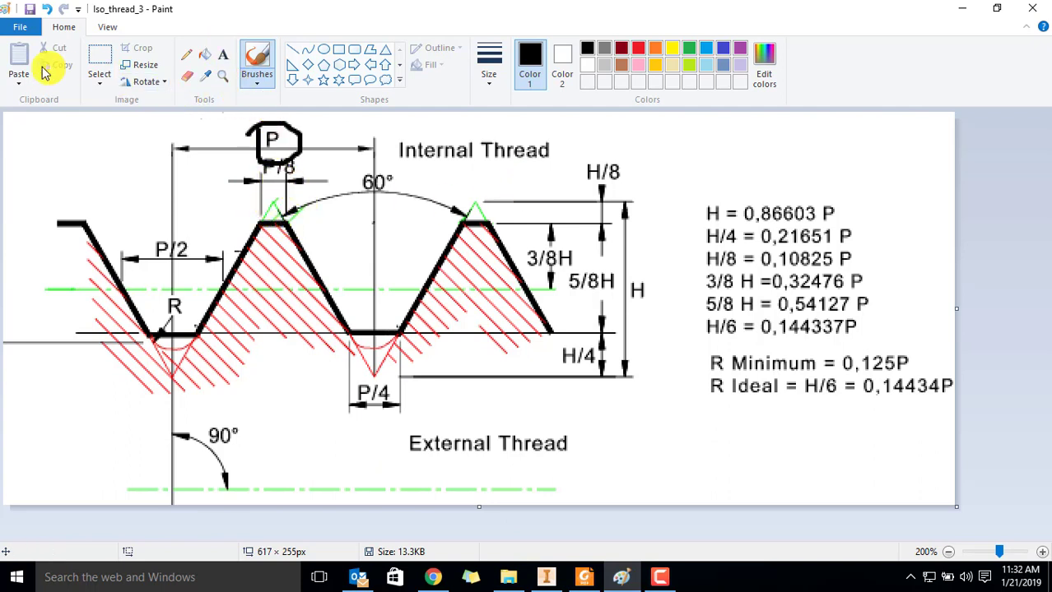
key("ctrl+z")
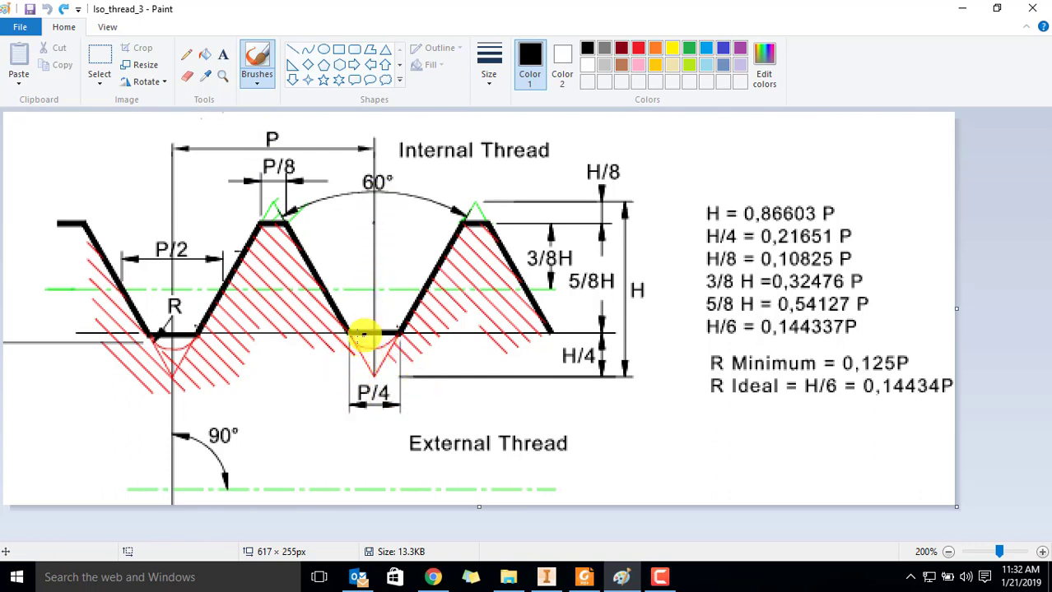
key("alt+Tab")
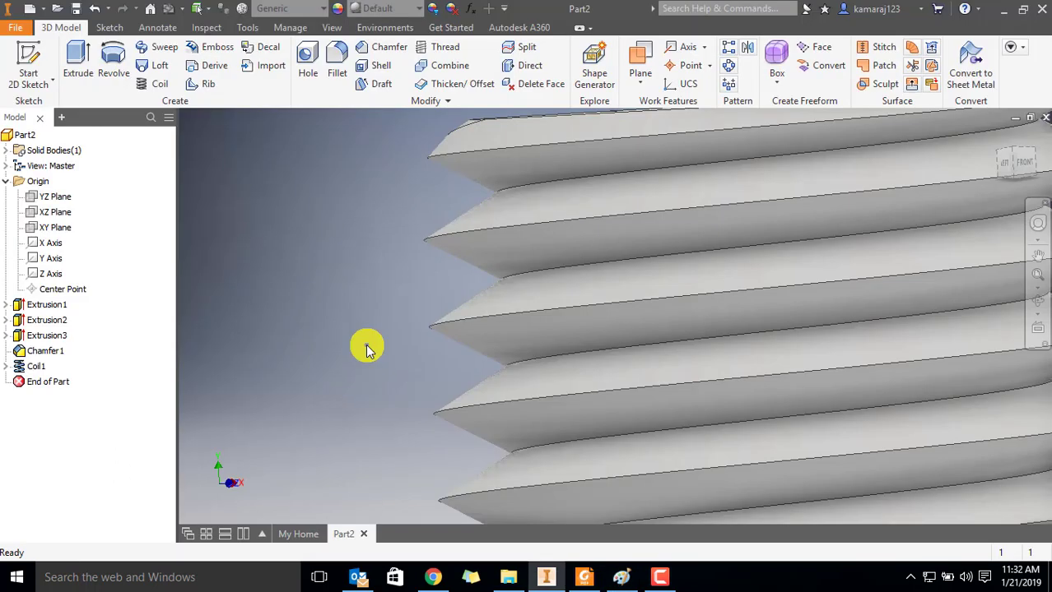
Step: Start a constant-radius Fillet on the thread's helical crest and root edges
scroll(658, 454, "up", 3)
scroll(658, 454, "up", 2)
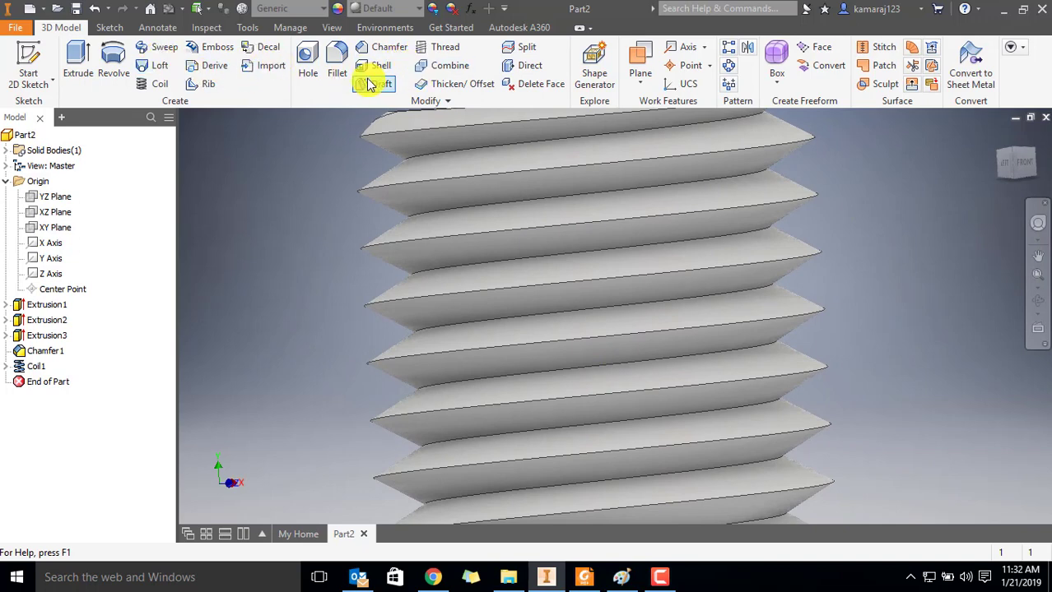
left_click(336, 62)
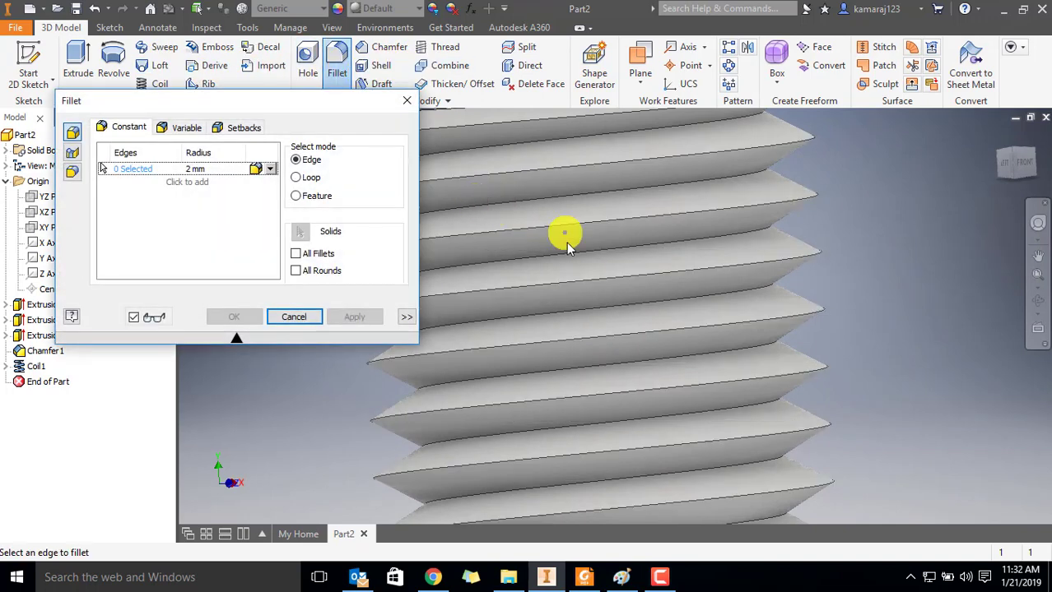
scroll(777, 303, "up", 4)
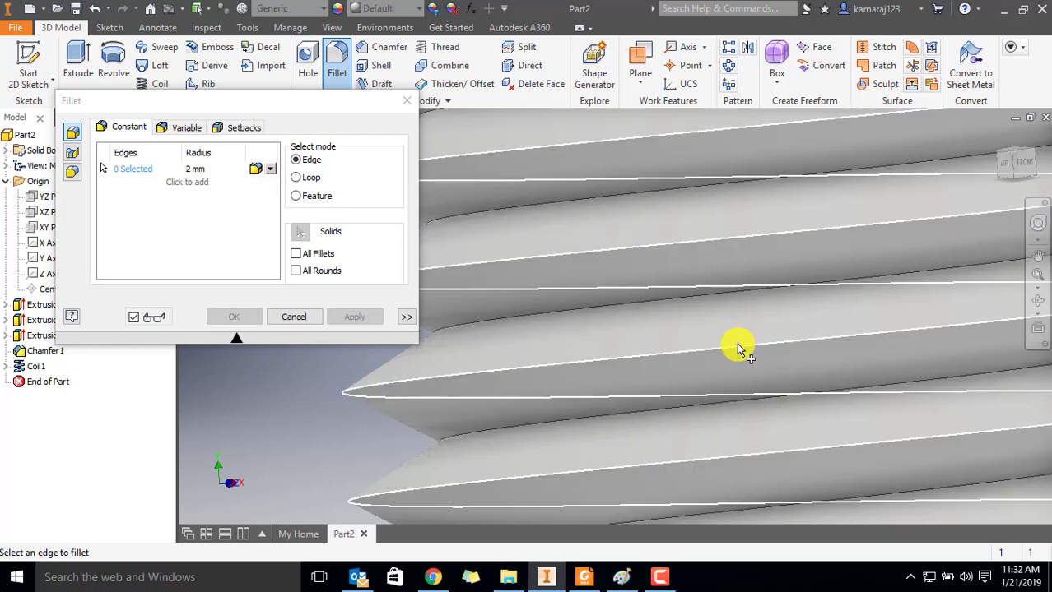
left_click(546, 373)
scroll(547, 373, "down", 4)
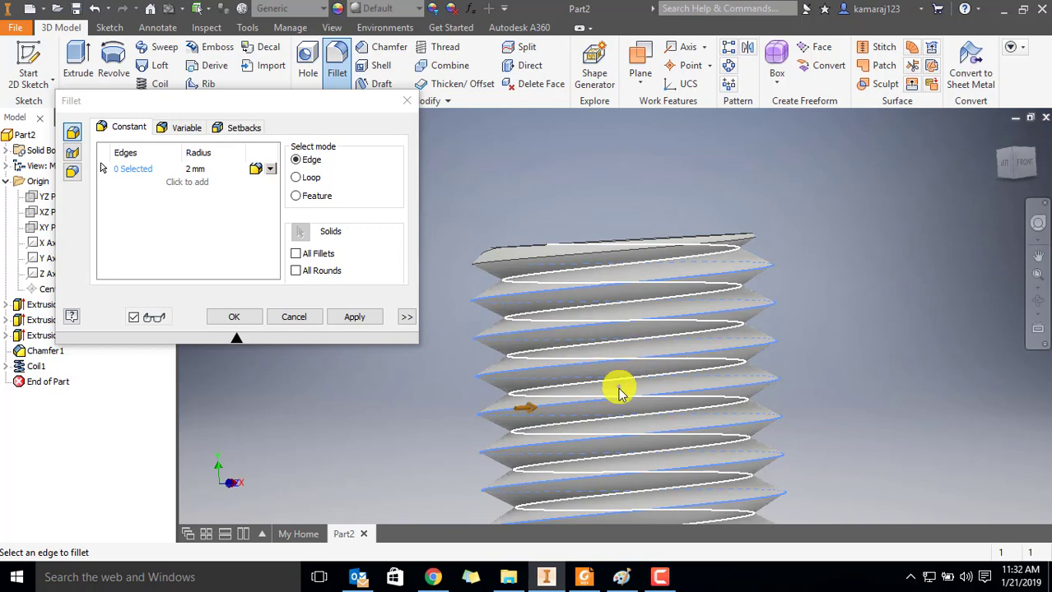
left_click(582, 358)
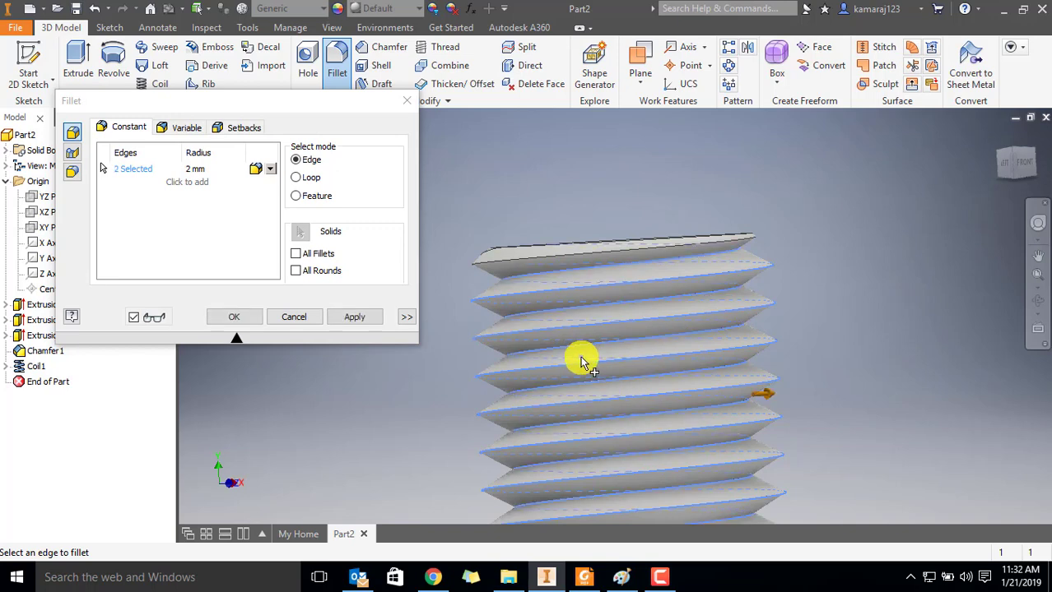
Step: Set the fillet radius to 2/8 mm, checking it against the ISO thread diagram, and create the fillet
left_click(213, 170)
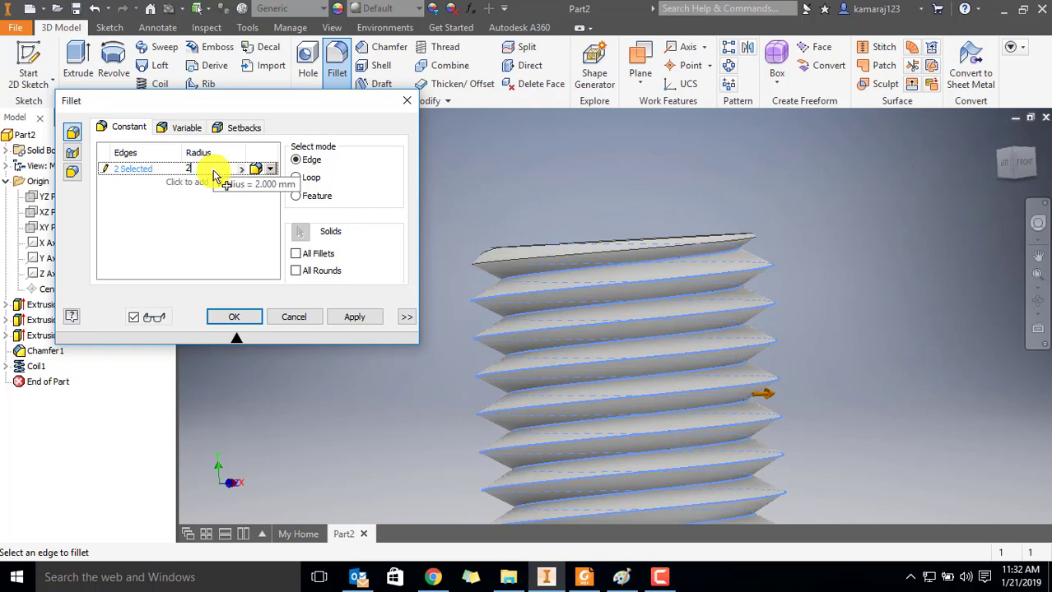
type("2")
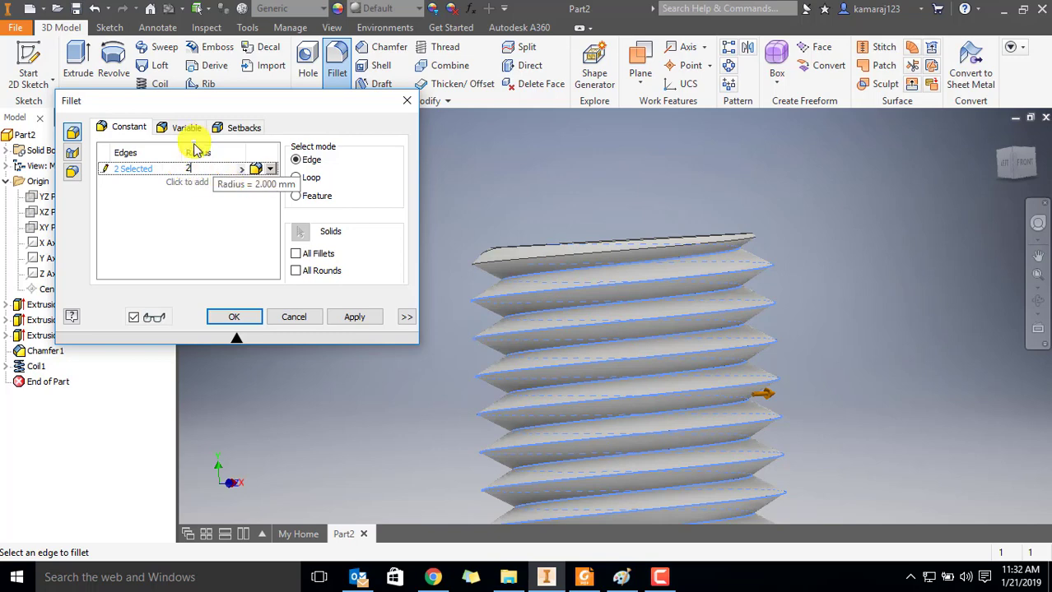
type(".8")
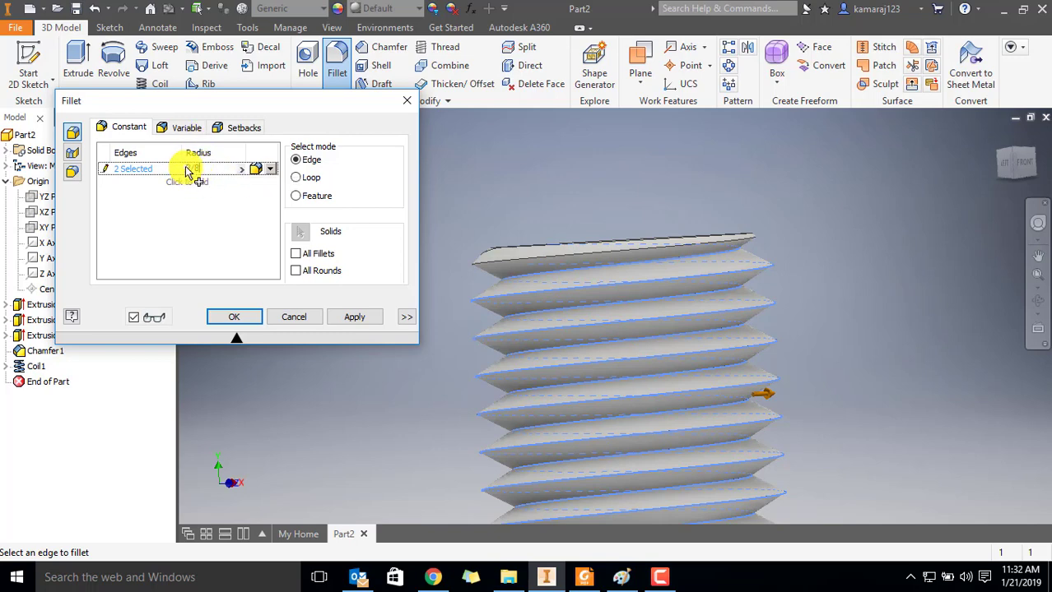
left_click(619, 576)
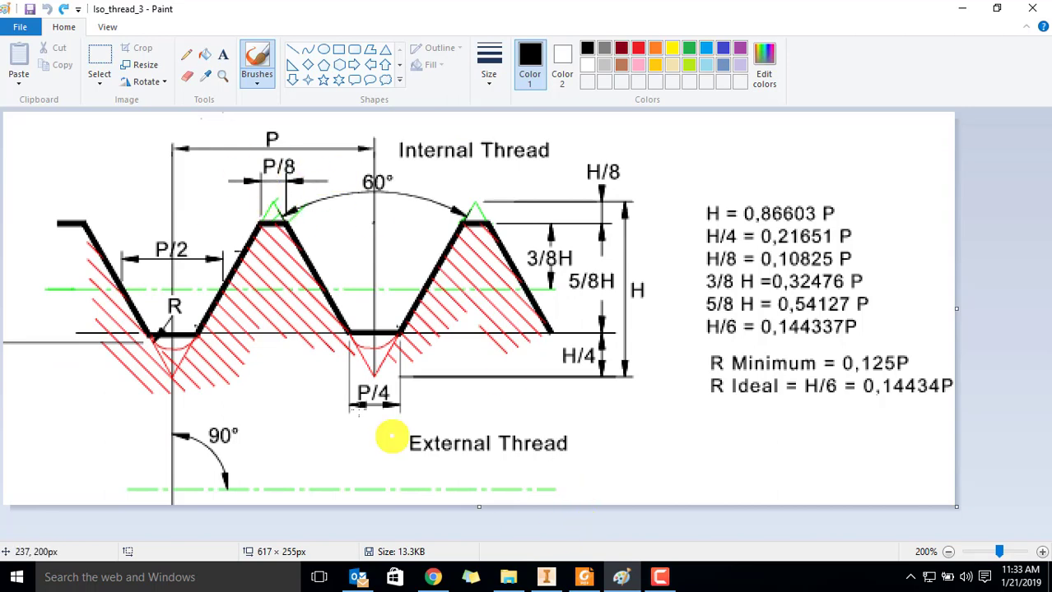
left_click(545, 577)
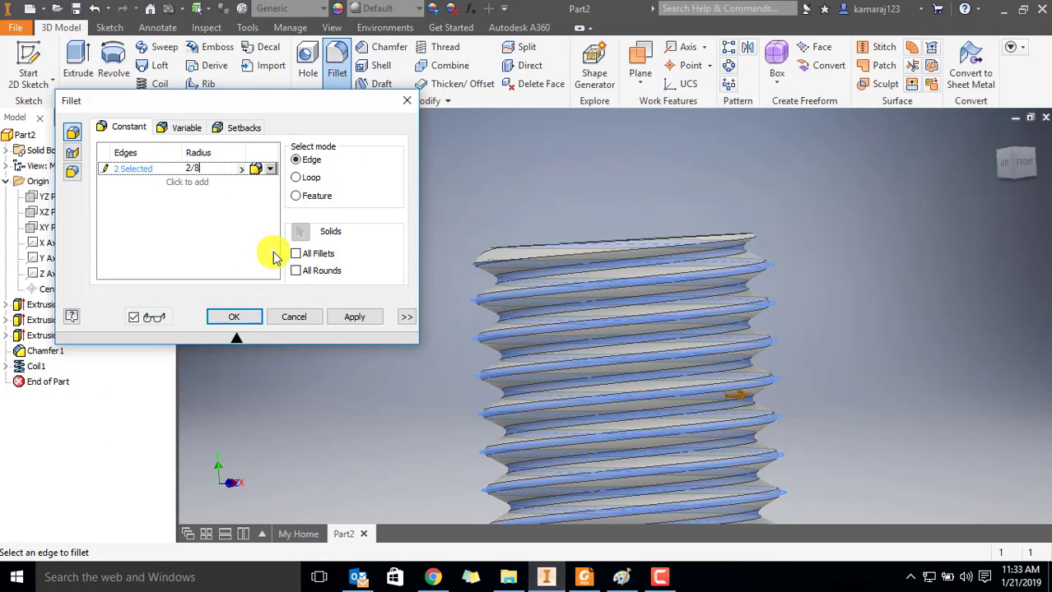
left_click(247, 317)
Step: Examine the rounded crests and roots of the thread up close
scroll(485, 290, "up", 8)
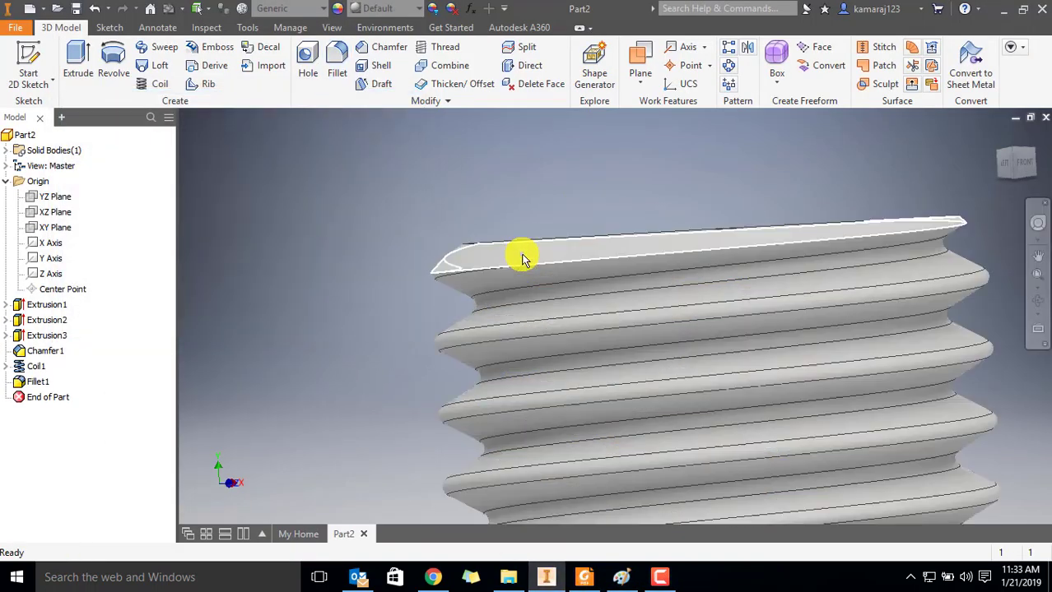
scroll(424, 362, "down", 2)
middle_click_drag(422, 404, 410, 253)
scroll(664, 399, "down", 6)
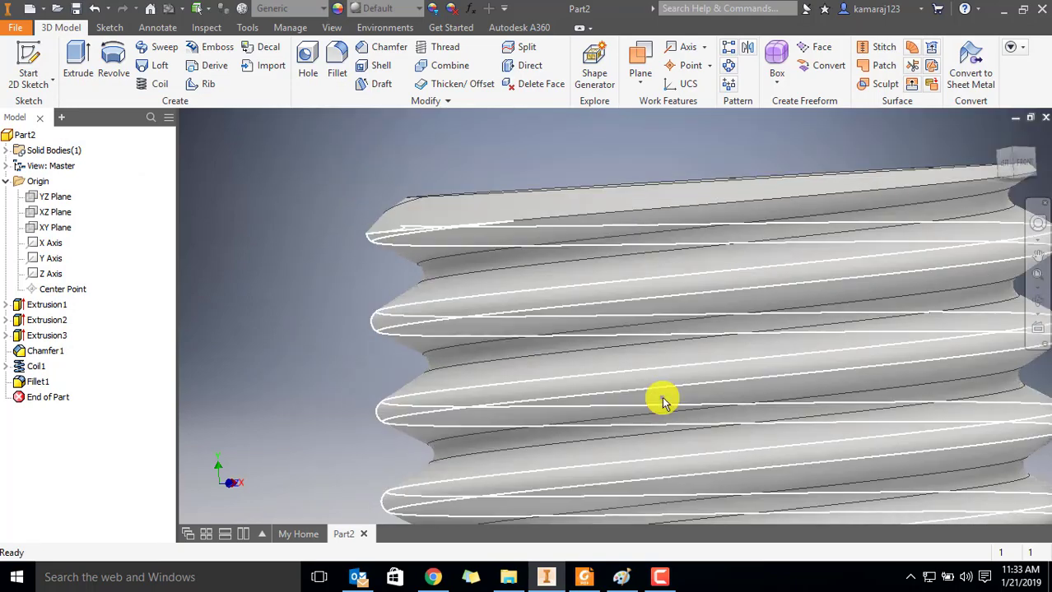
scroll(782, 510, "up", 5)
middle_click_drag(793, 502, 806, 375)
scroll(650, 218, "up", 5)
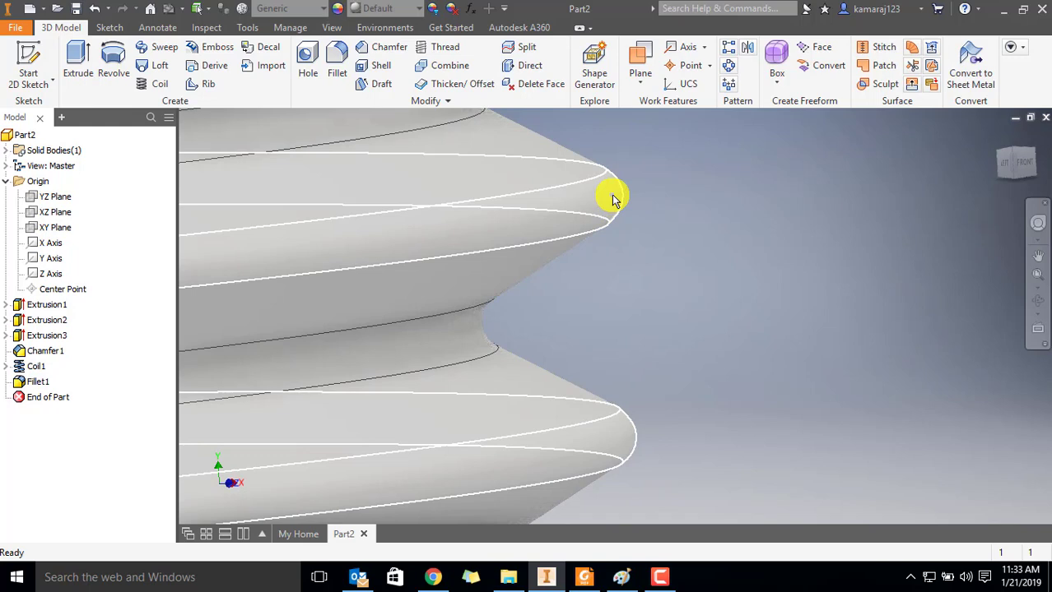
Step: Examine the rounded thread and the complete bolt, from the hexagonal head to the threaded end, from several angles
left_click(613, 198)
left_click(449, 347)
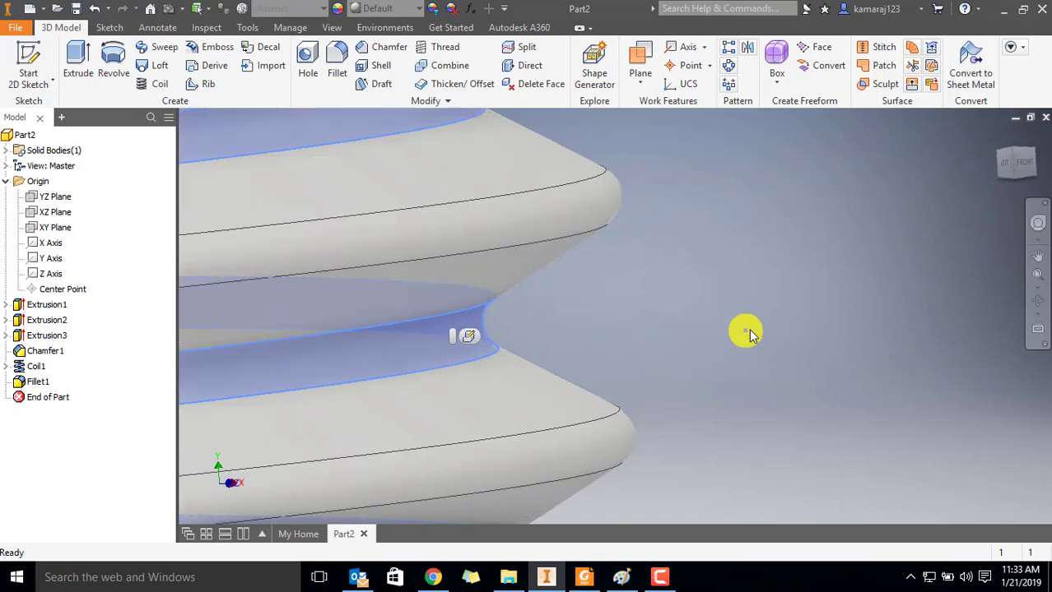
scroll(746, 331, "down", 3)
scroll(832, 334, "down", 3)
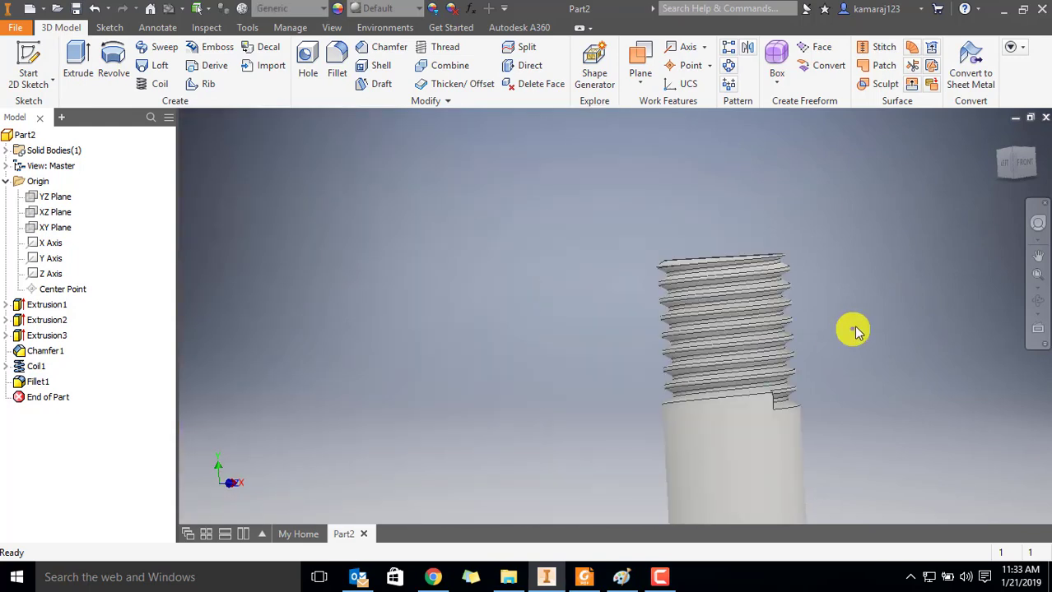
middle_click_drag(856, 331, 756, 317, "shift")
scroll(816, 411, "up", 5)
scroll(771, 375, "down", 5)
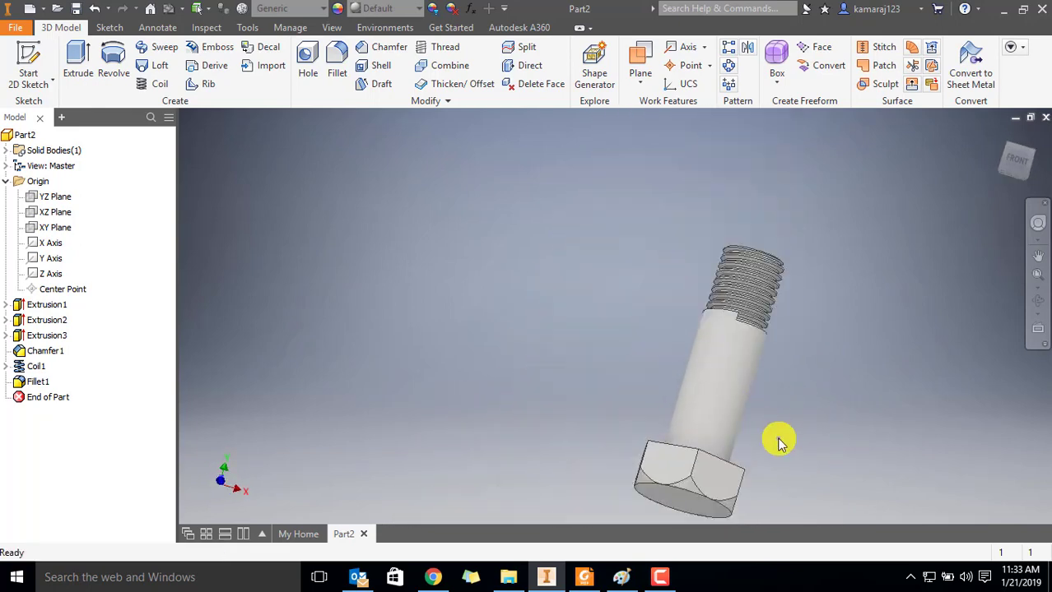
left_click(998, 142)
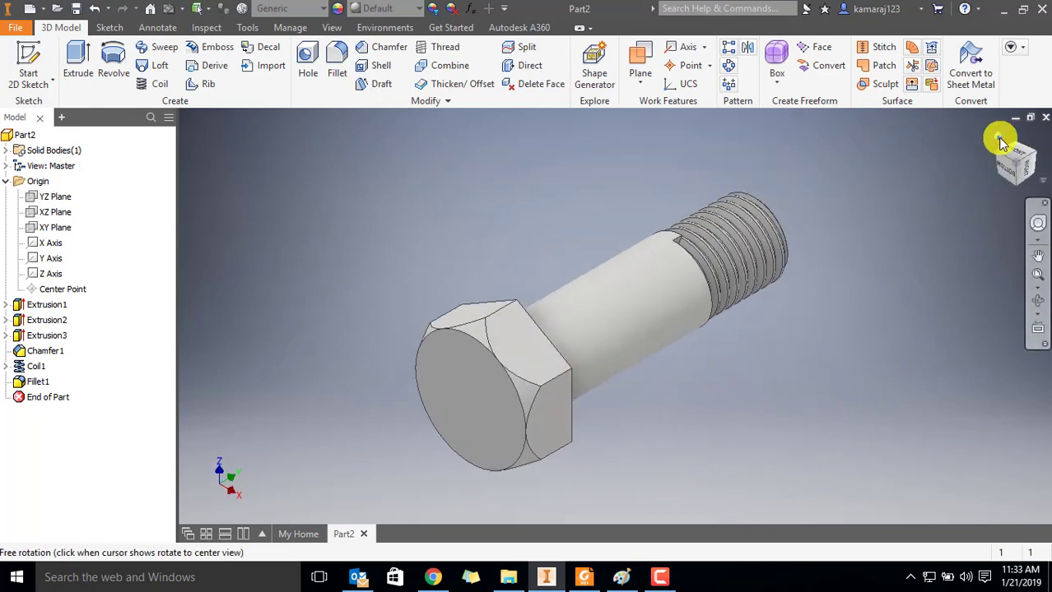
scroll(774, 242, "up", 5)
scroll(775, 242, "down", 4)
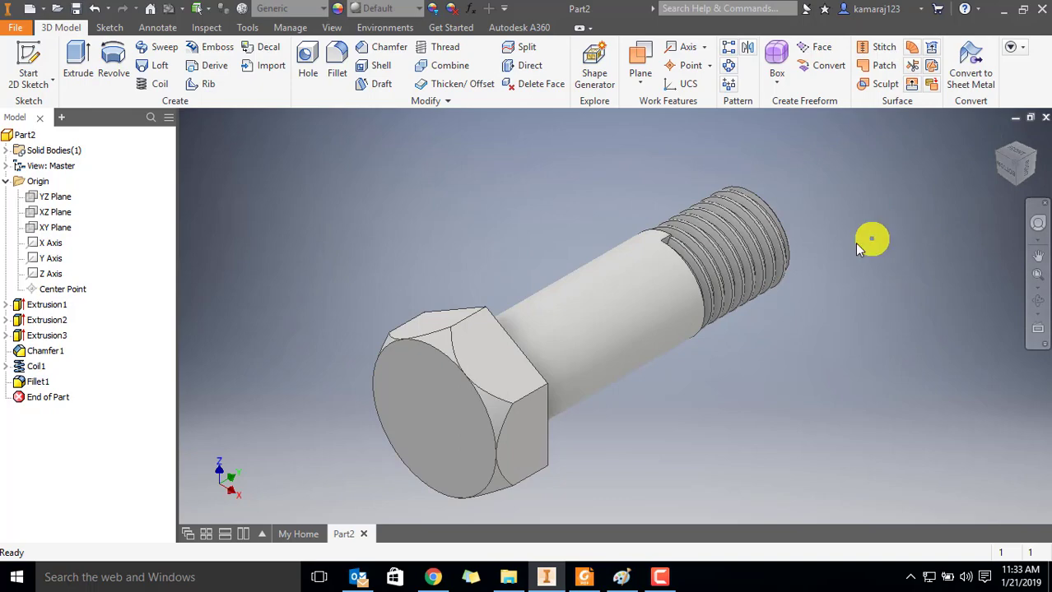
middle_click_drag(857, 249, 688, 230, "shift")
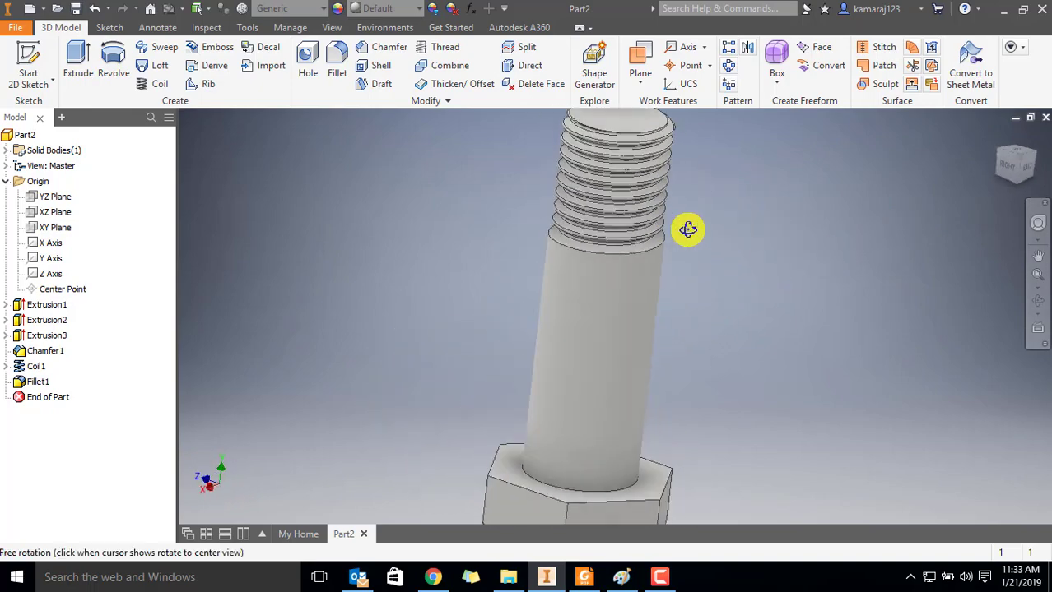
Step: Review the hexagonal bolt and hexagonal nut dimension tables in the lab manual PDF and return to the bolt model
left_click(584, 577)
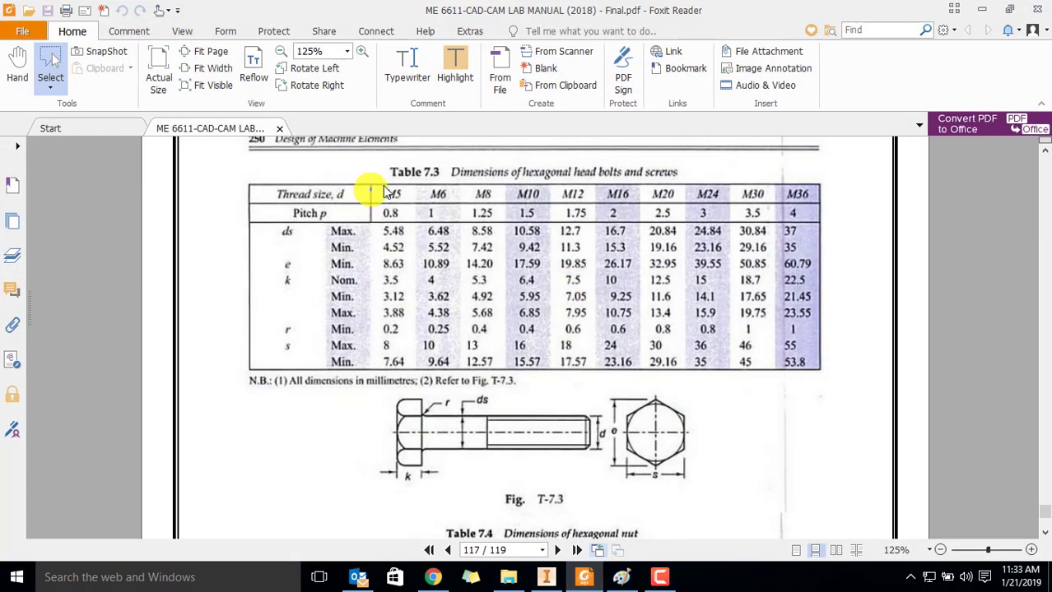
scroll(398, 188, "down", 5)
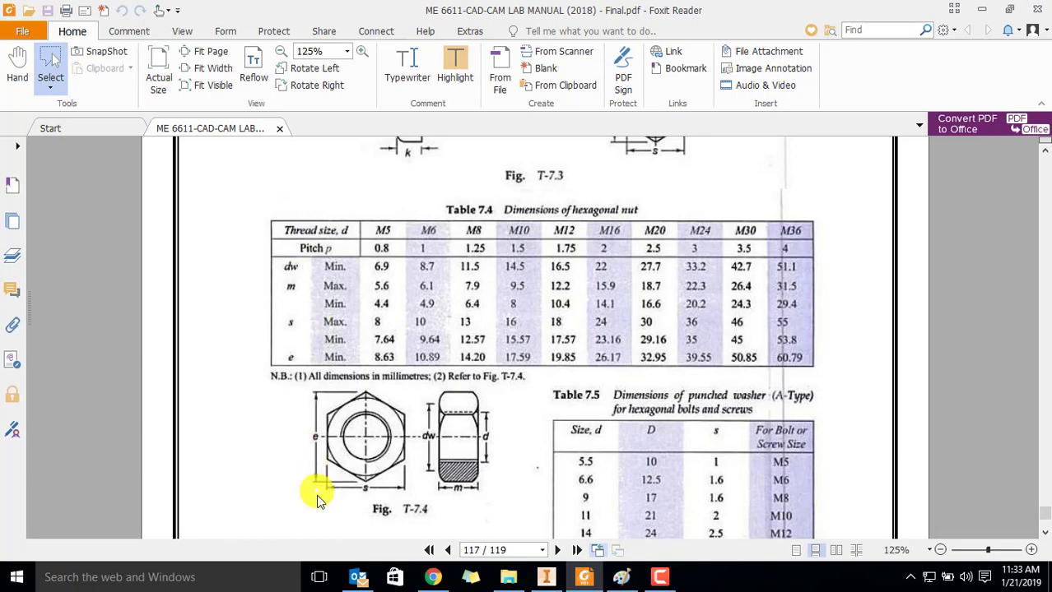
scroll(383, 208, "up", 1)
scroll(386, 209, "up", 5)
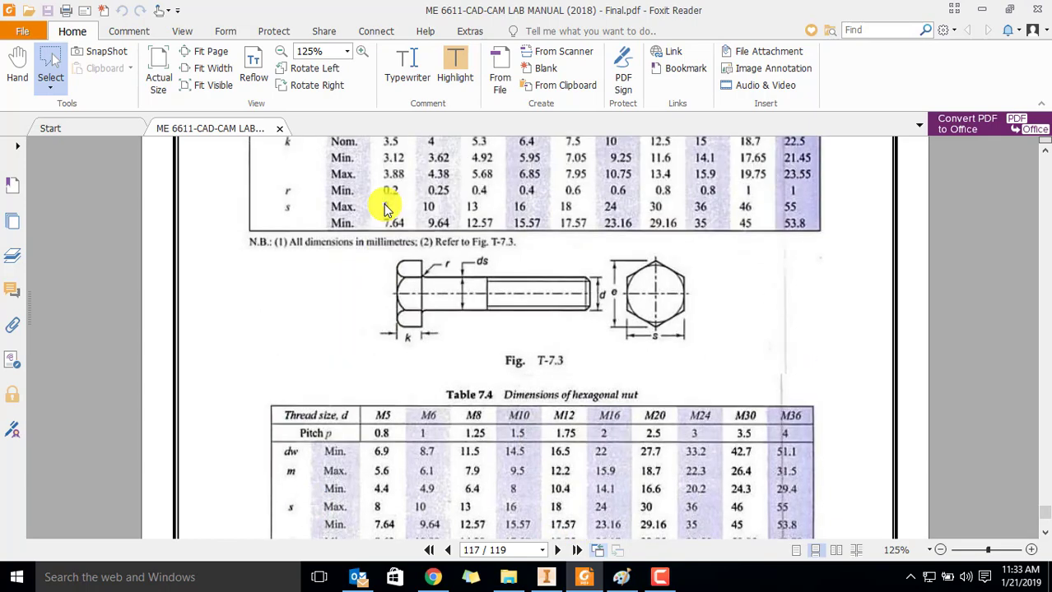
key("alt+Tab")
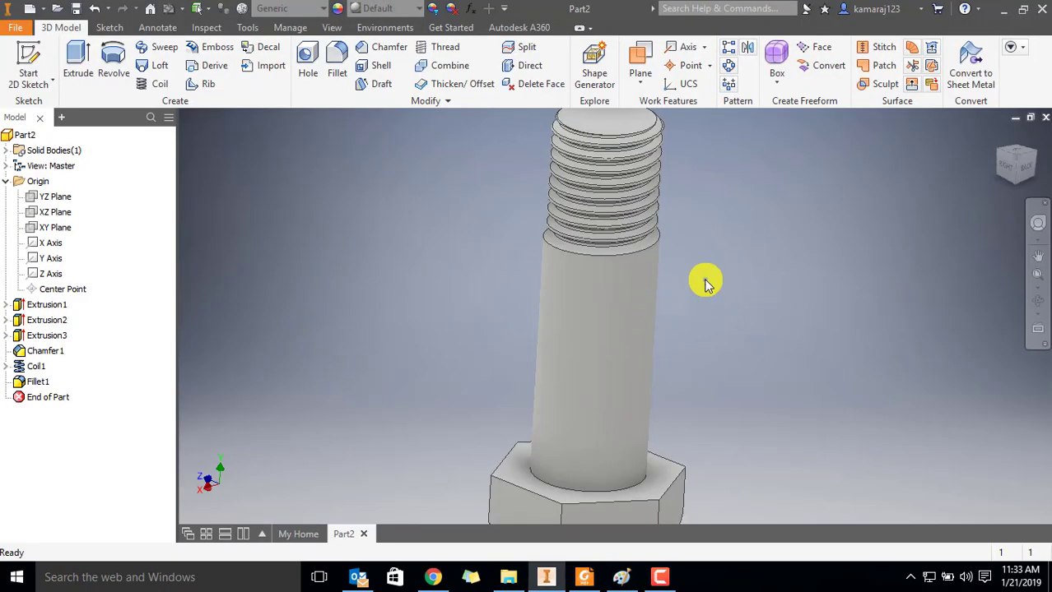
scroll(704, 282, "down", 2)
scroll(716, 304, "up", 2)
scroll(723, 315, "down", 2)
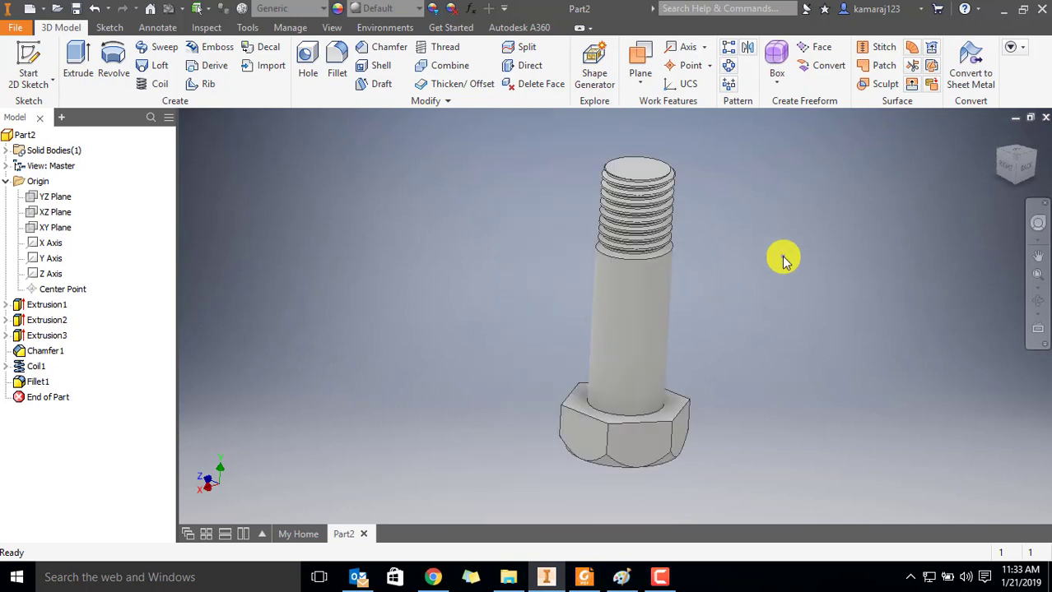
Step: Create a new drawing and set its sheet size to A3 in landscape orientation
left_click(47, 10)
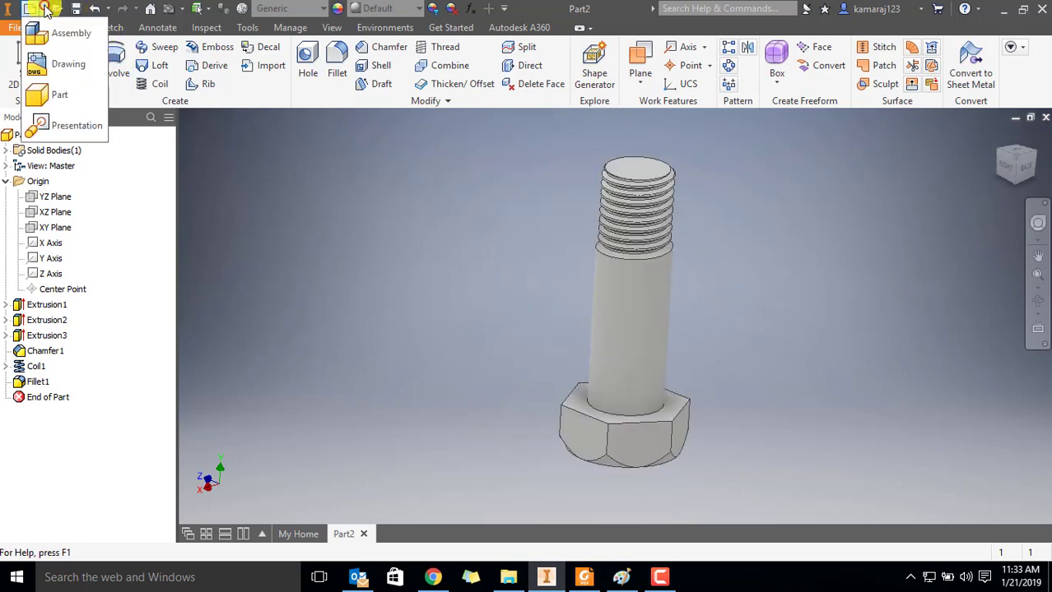
left_click(47, 64)
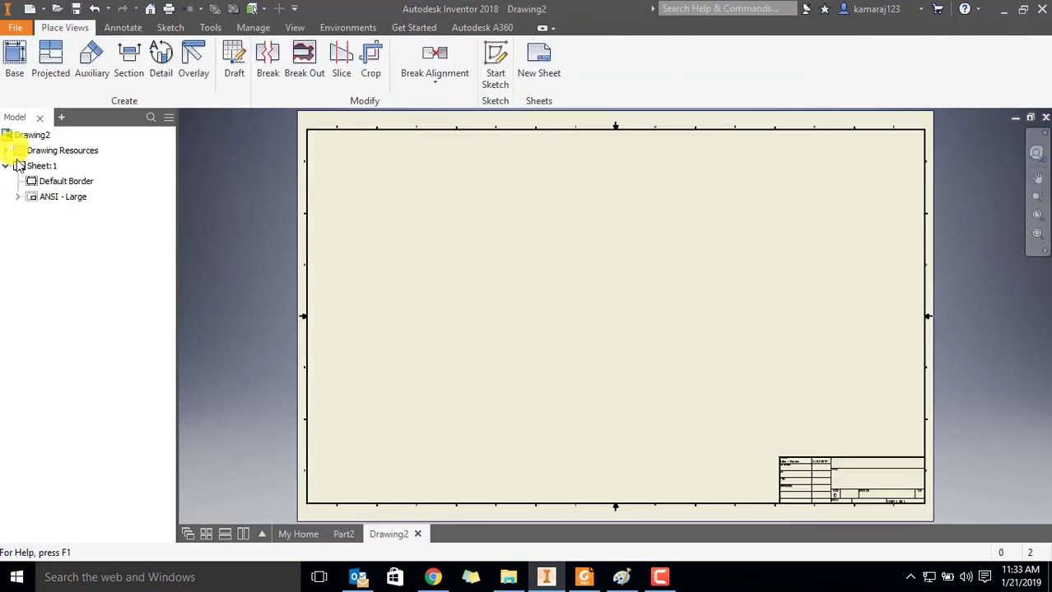
right_click(19, 166)
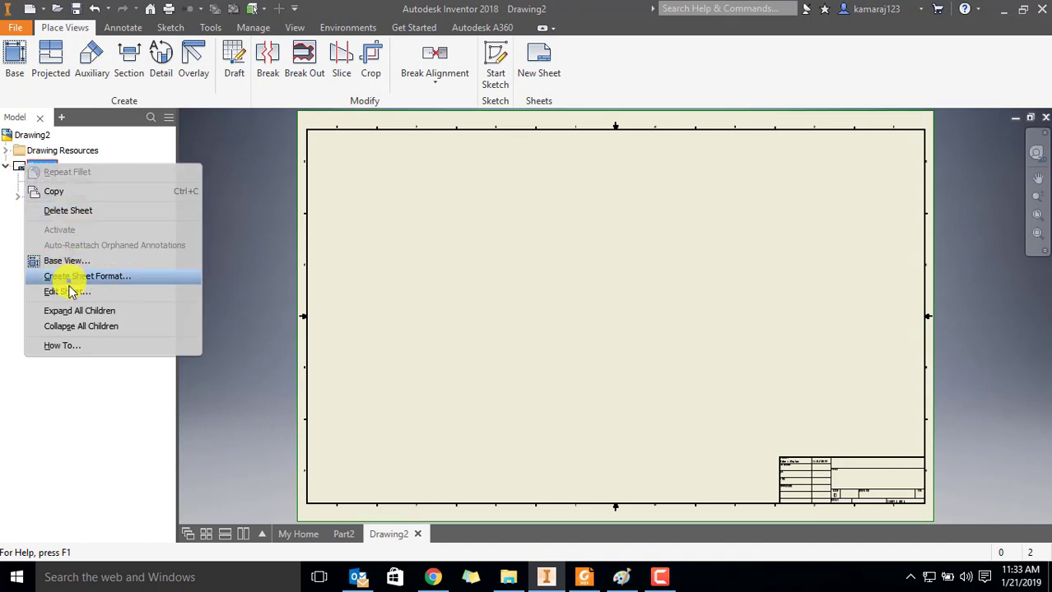
left_click(71, 292)
left_click(218, 217)
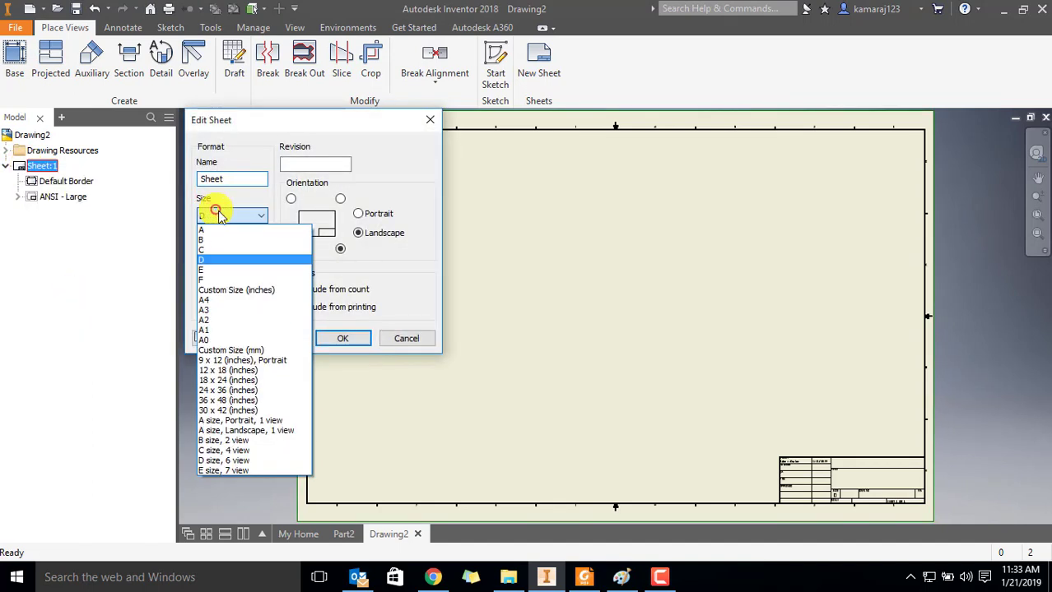
left_click(221, 315)
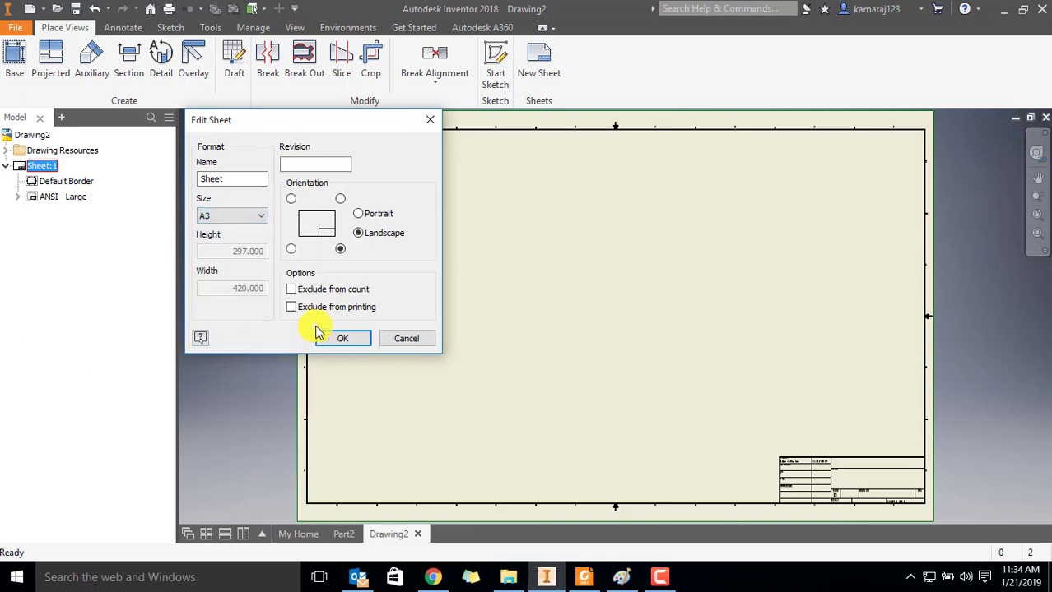
left_click(336, 337)
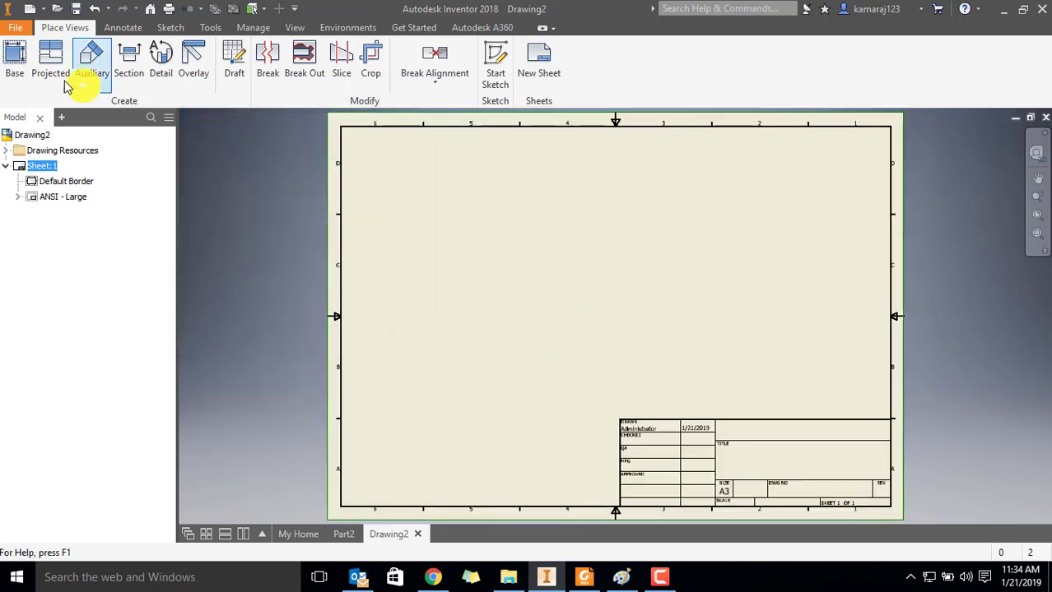
Step: Lay out a 1:1 front base view of the bolt with projected end, side and isometric views
left_click(14, 56)
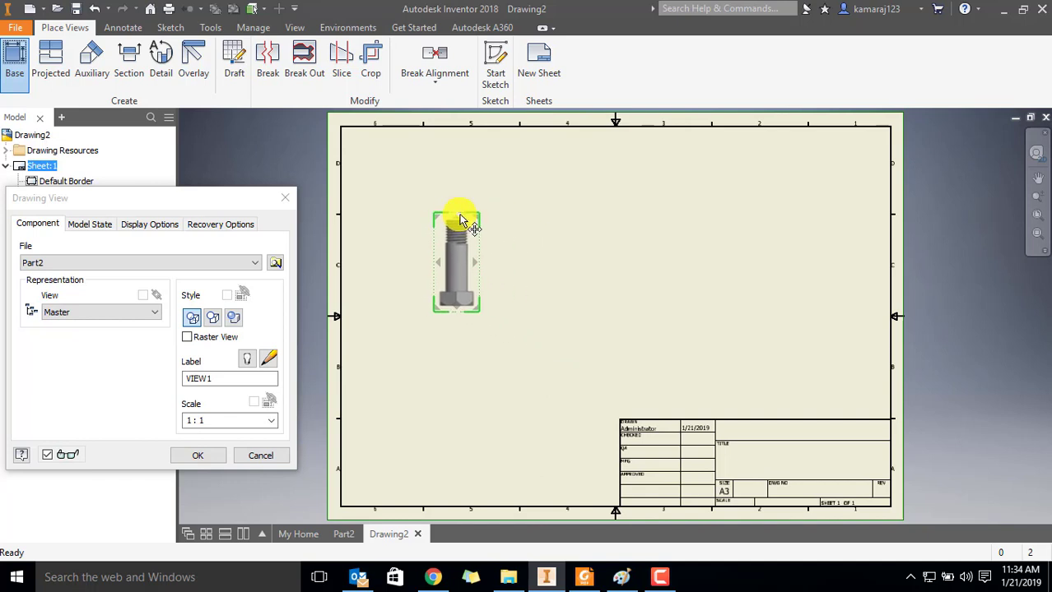
left_click_drag(460, 220, 469, 380)
left_click(461, 401)
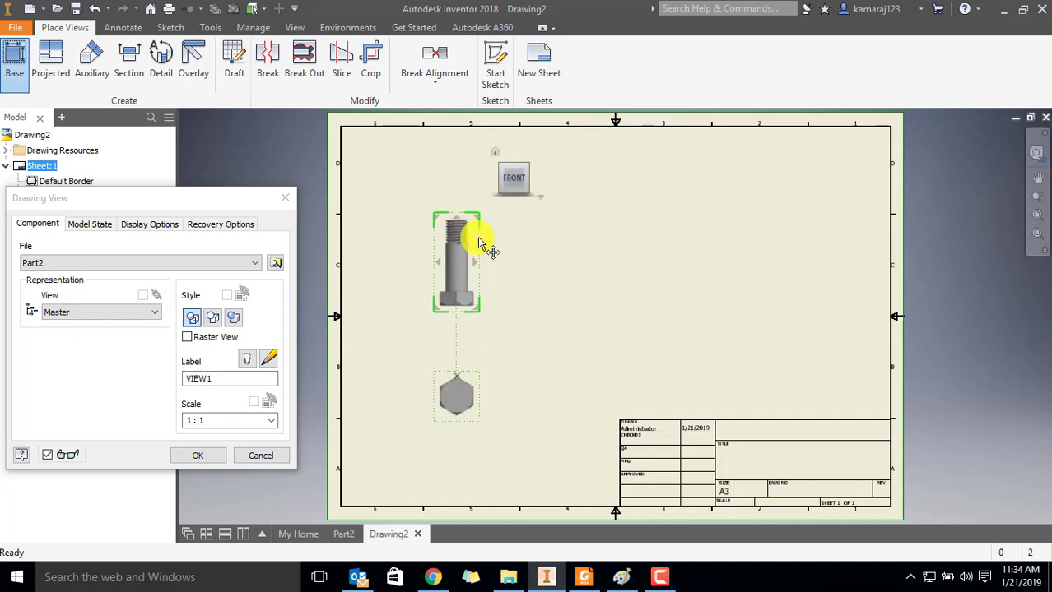
left_click(559, 262)
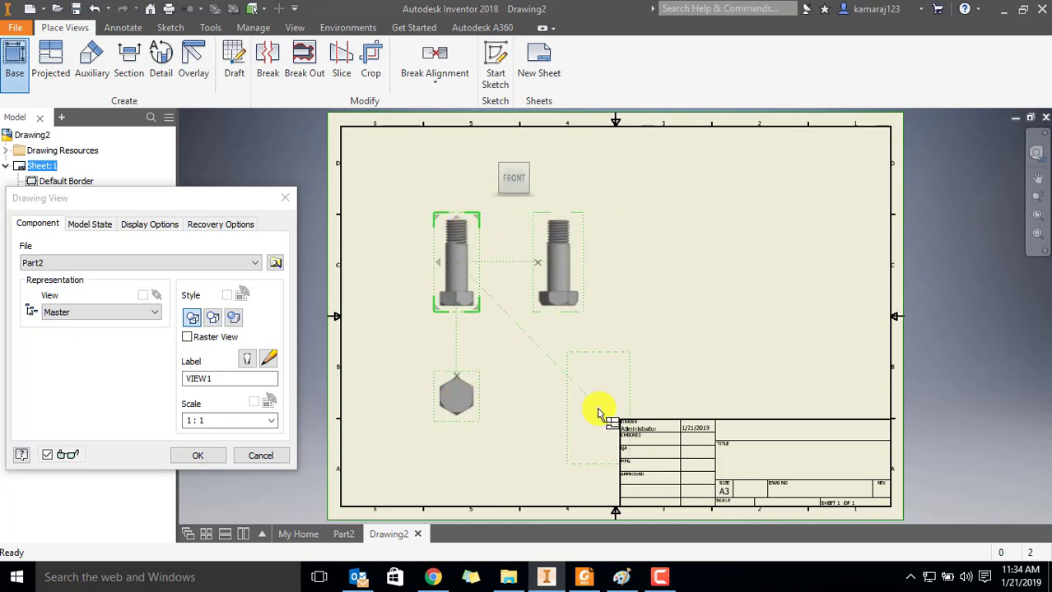
left_click(594, 404)
Step: Confirm the drawing views and save the bolt part as 9 in the Documents folder
left_click(202, 455)
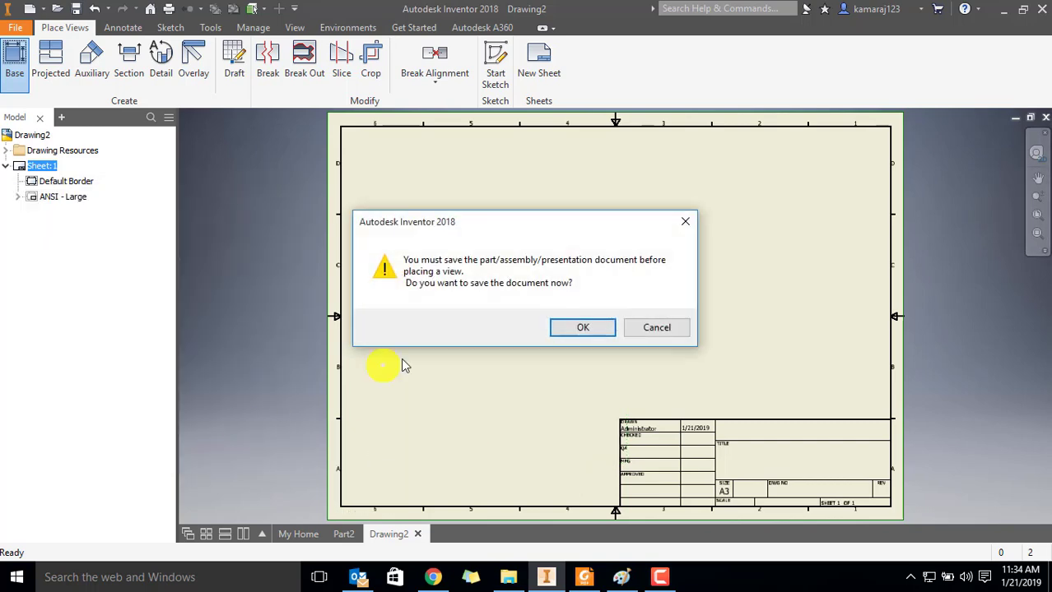
left_click(584, 328)
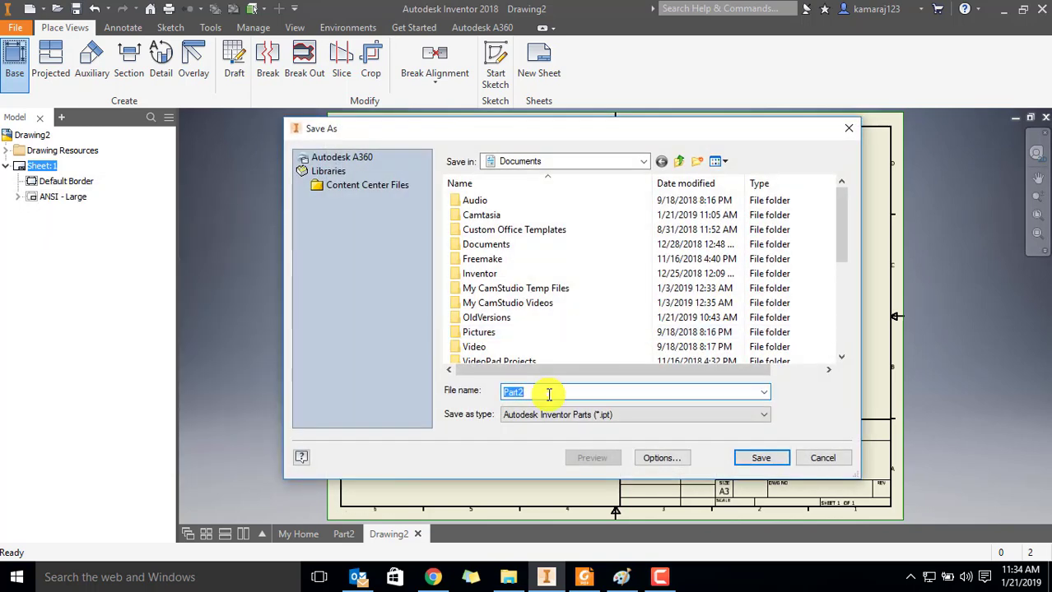
left_click(766, 463)
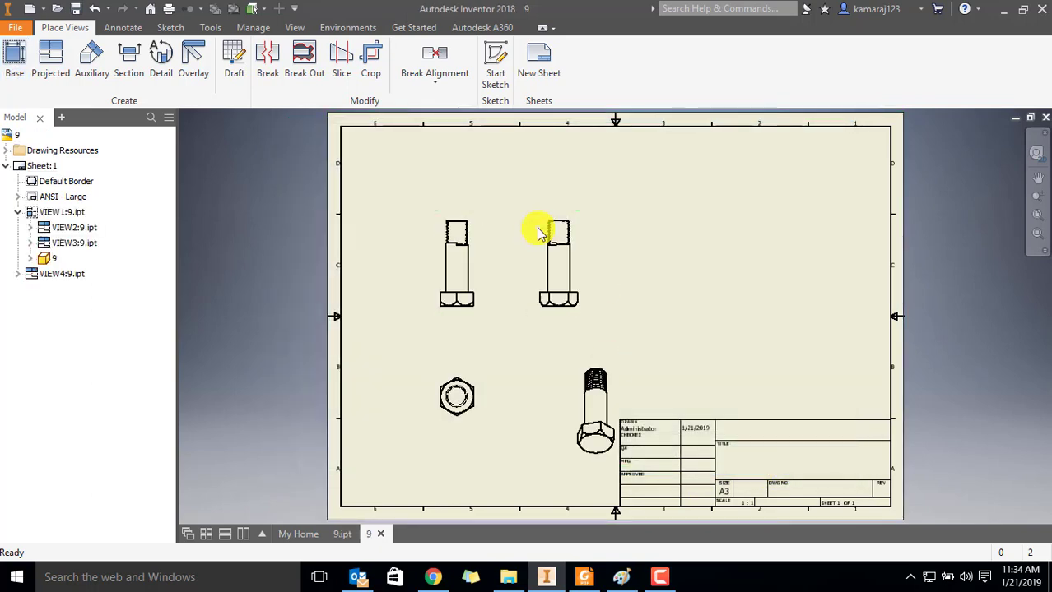
Step: Delete the projected side view beside the front view of the bolt
scroll(535, 317, "up", 3)
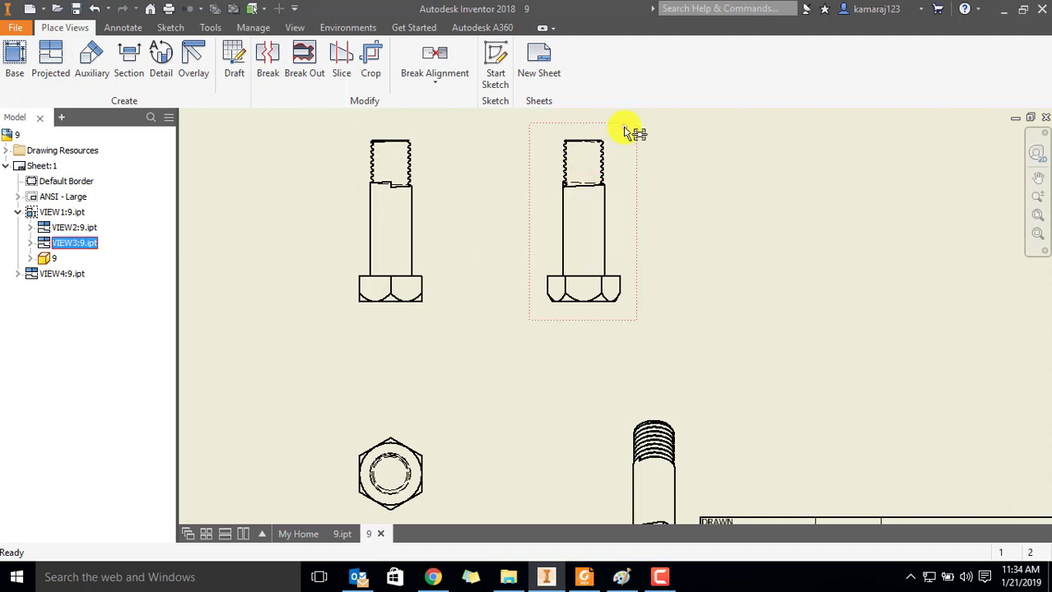
key("Delete")
left_click(501, 322)
scroll(634, 367, "down", 3)
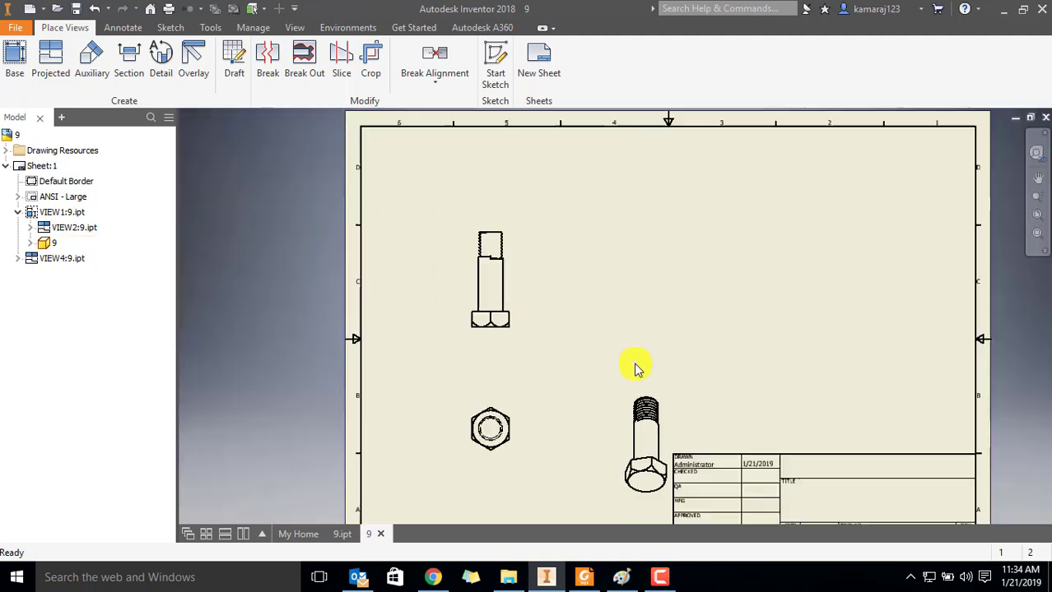
Step: Move the isometric view above the title block and give it the shaded style
mouse_move(668, 415)
left_mouse_down()
mouse_move(695, 358)
mouse_move(802, 339)
left_mouse_up()
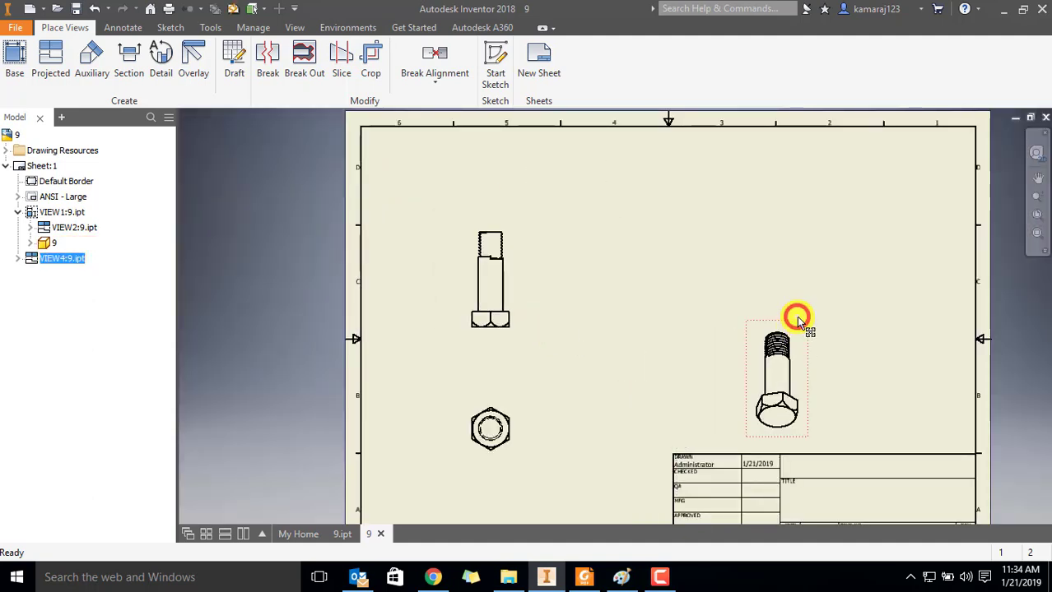
double_click(795, 319)
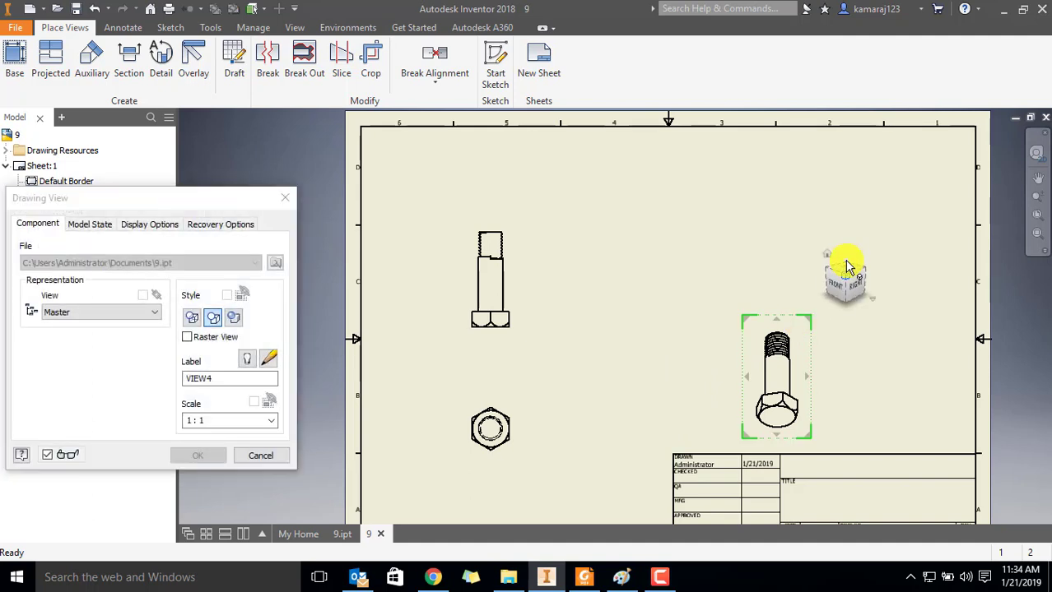
left_click(234, 317)
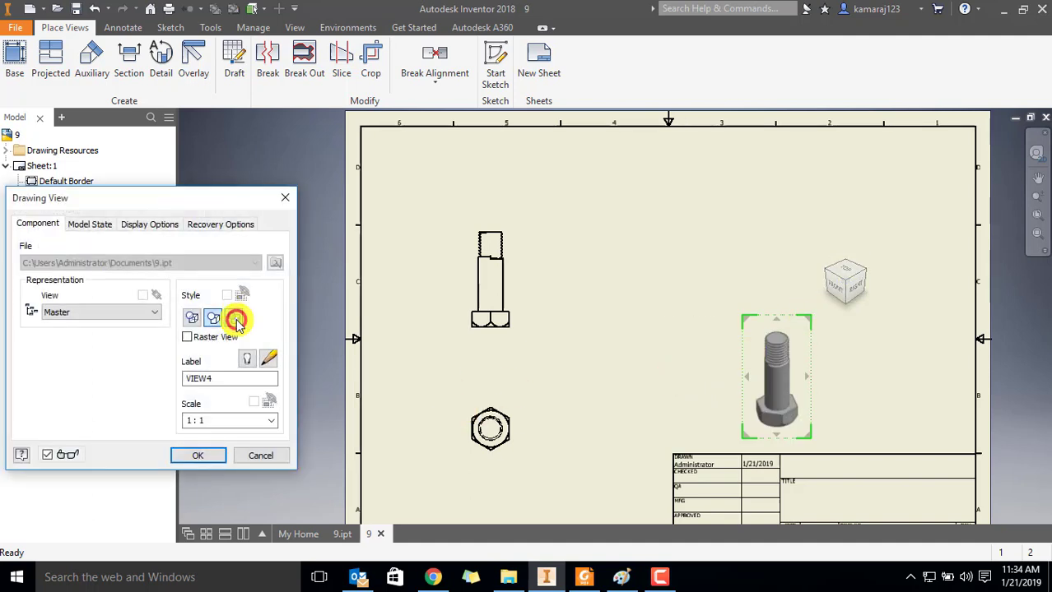
left_click(201, 457)
scroll(617, 317, "up", 3)
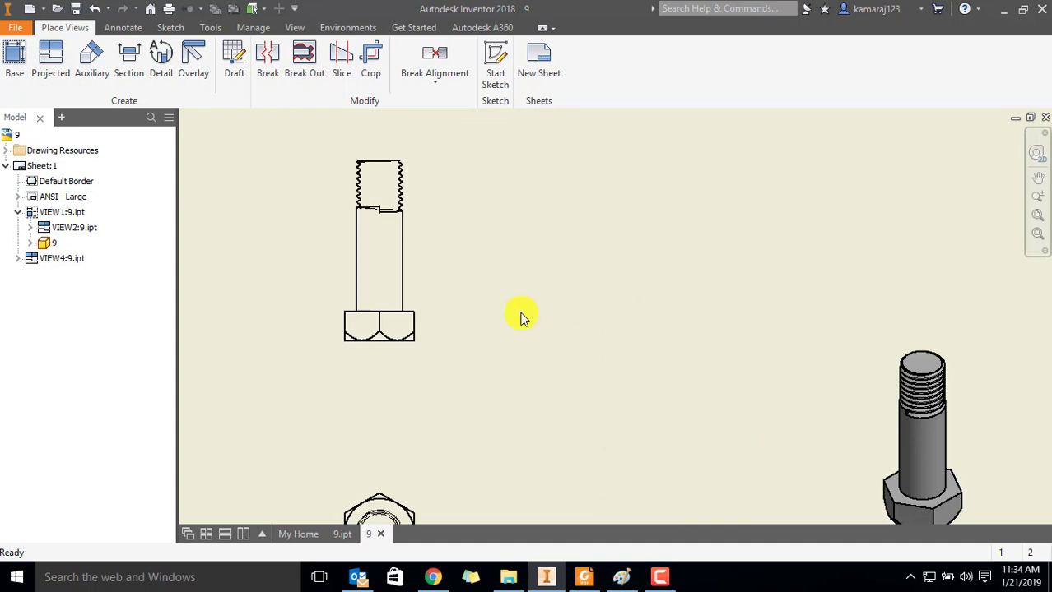
scroll(520, 317, "down", 3)
scroll(358, 289, "up", 4)
scroll(611, 327, "down", 3)
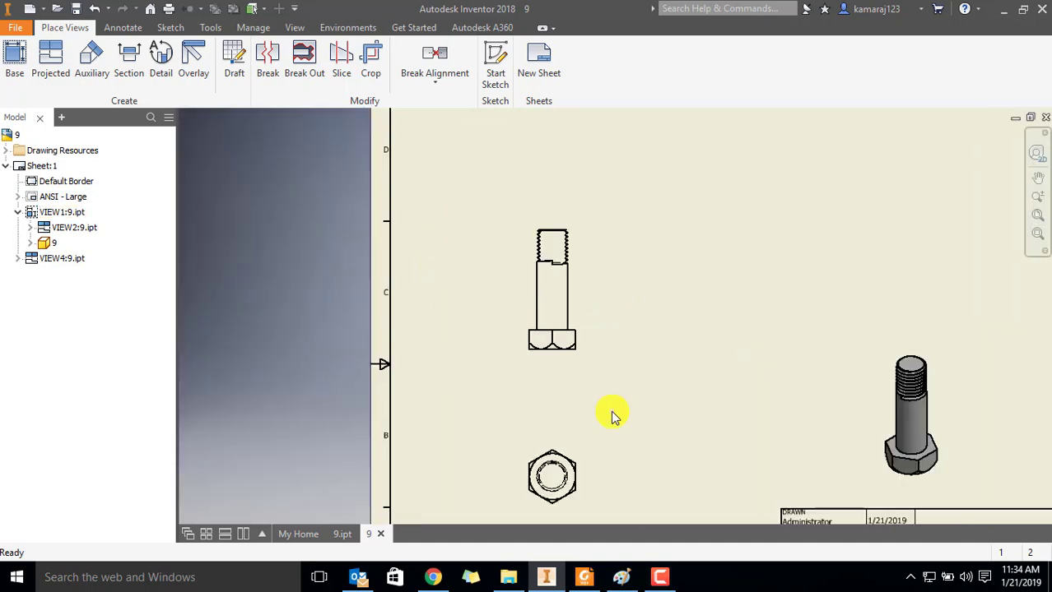
scroll(648, 298, "up", 2)
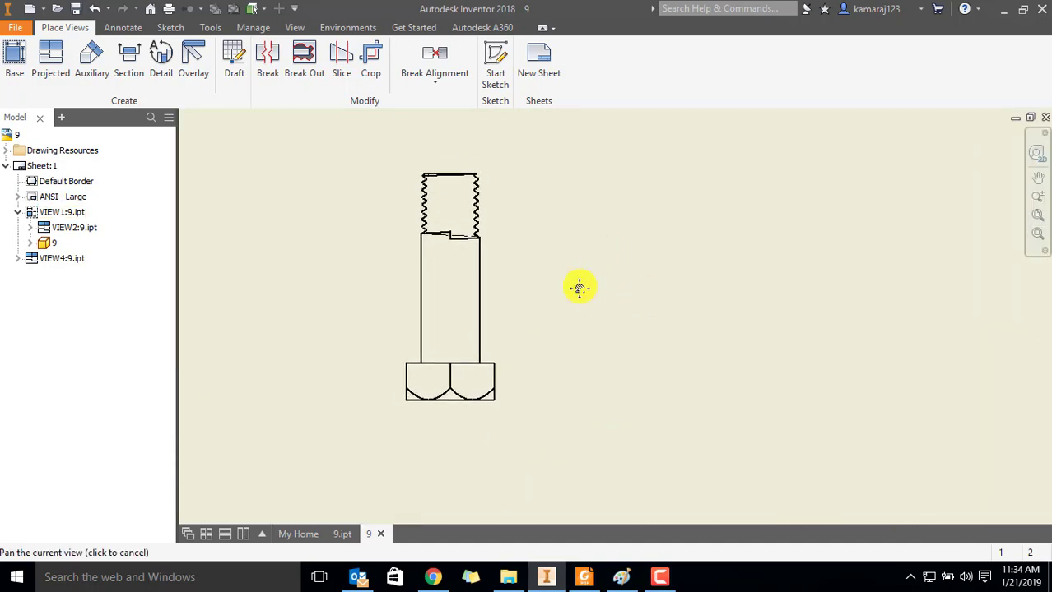
scroll(576, 287, "down", 2)
scroll(599, 264, "up", 2)
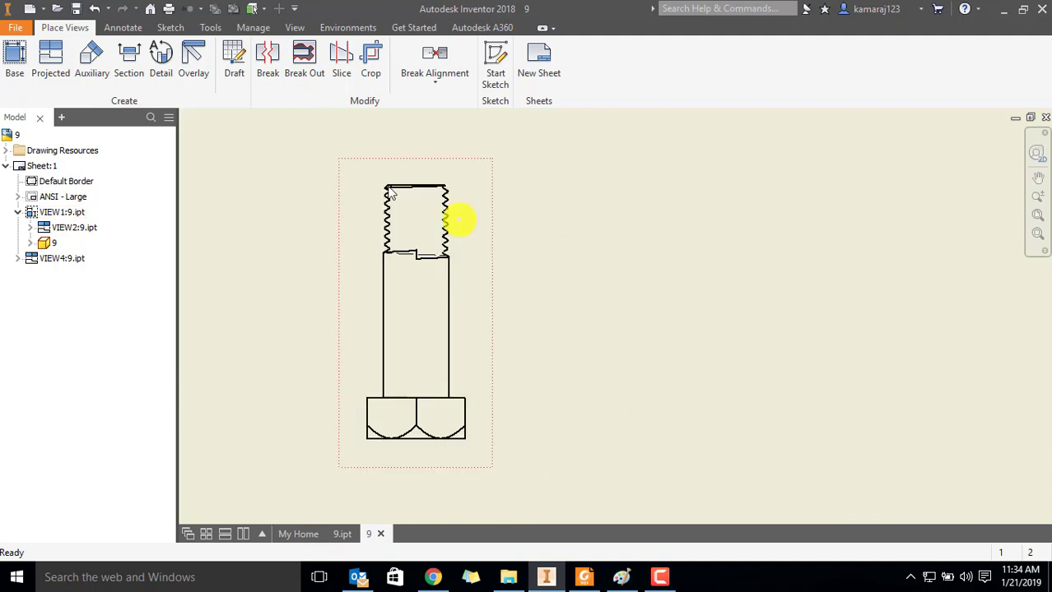
Step: Create a full section view A at 1:1 along the bolt's vertical axis with smooth cut edges, placed to the right of the front view
left_click(130, 58)
left_click(434, 170)
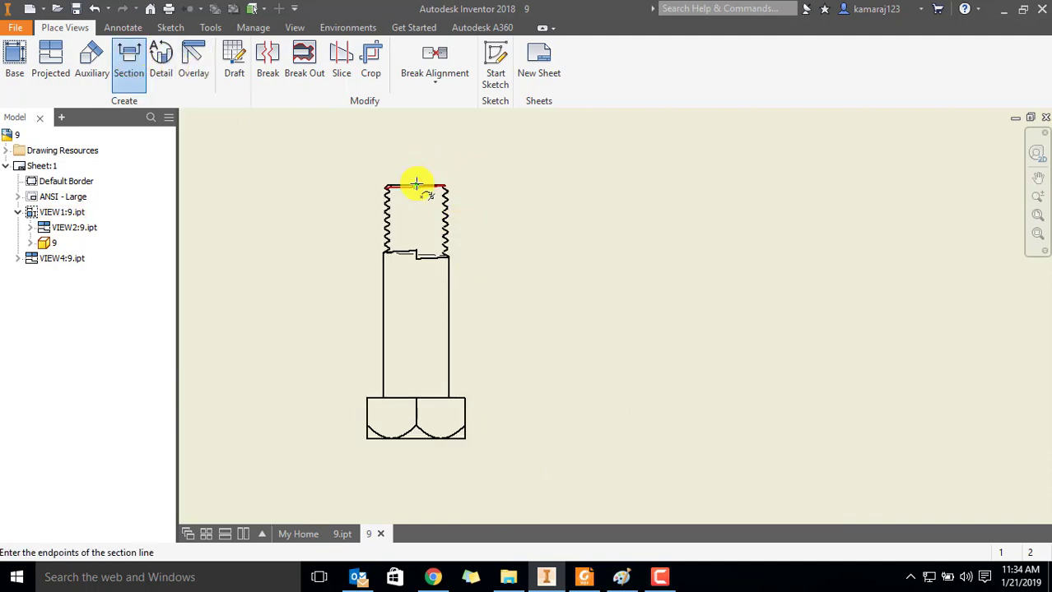
scroll(416, 184, "up", 5)
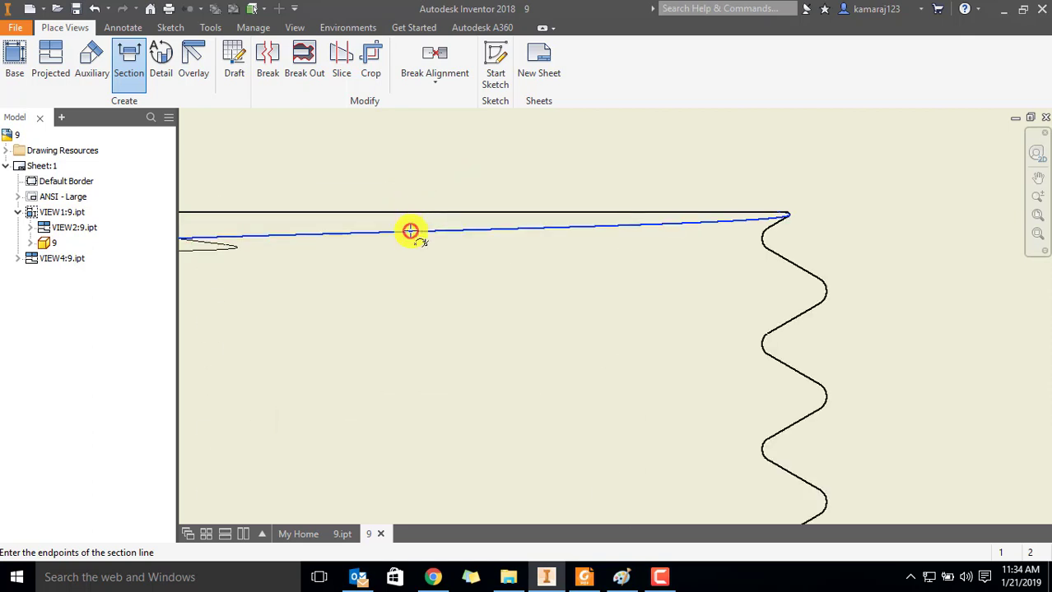
scroll(410, 231, "down", 5)
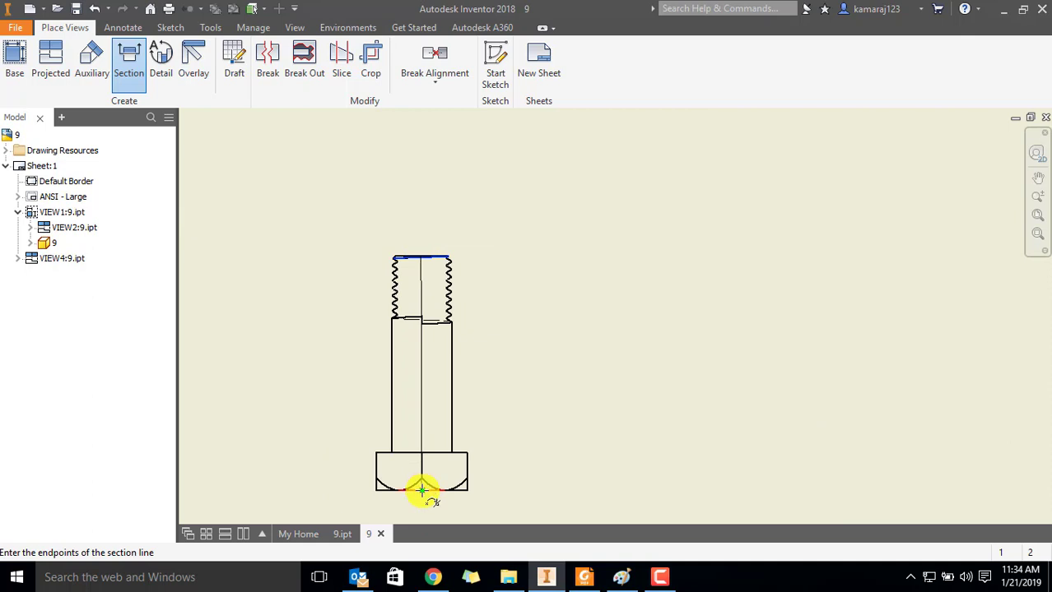
left_click(421, 491)
right_click(422, 393)
left_click(485, 388)
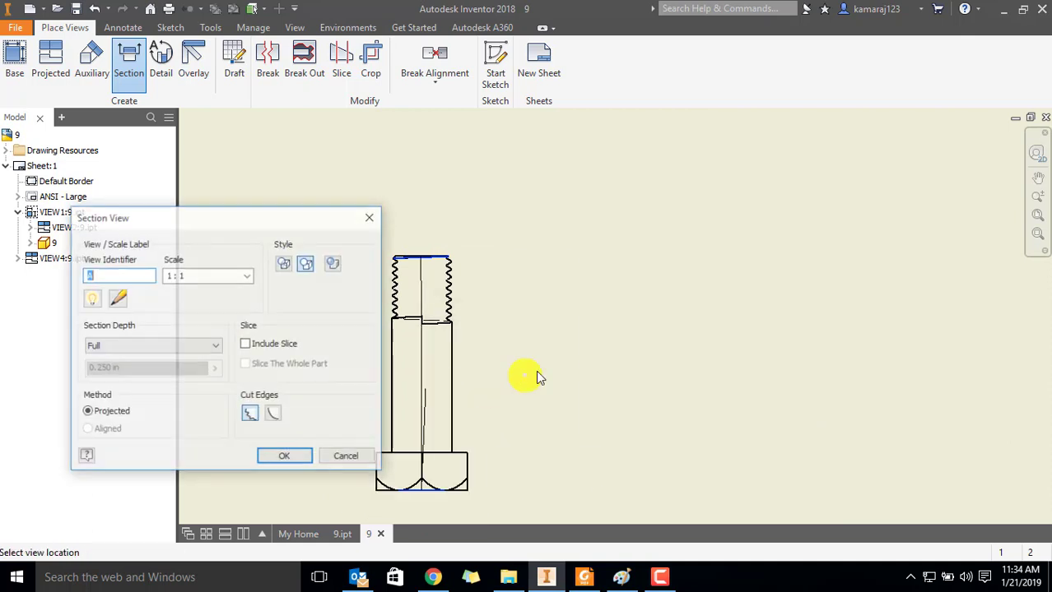
left_click(274, 418)
left_click(738, 344)
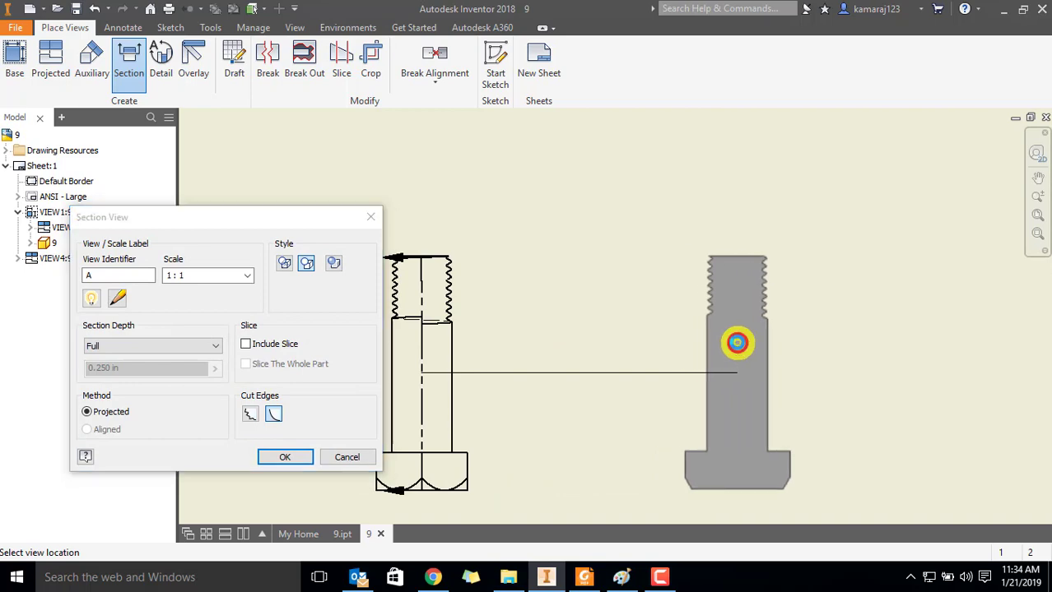
Step: Examine the hatched section view alongside the front and isometric views of the bolt
mouse_move(850, 366)
middle_mouse_down()
mouse_move(639, 195)
mouse_move(777, 249)
middle_mouse_up()
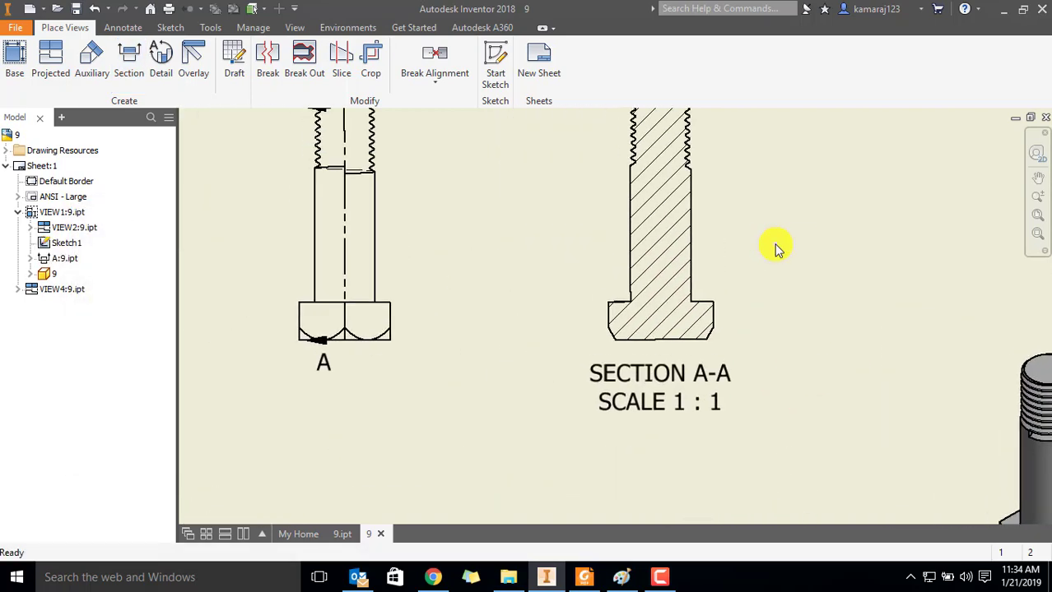
scroll(778, 249, "down", 5)
scroll(765, 205, "up", 5)
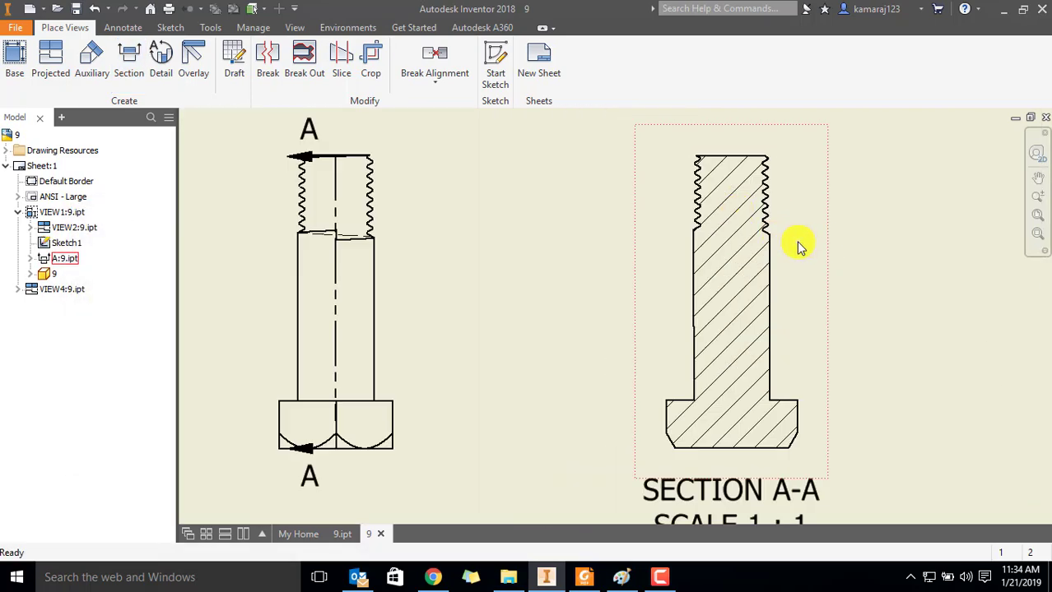
scroll(799, 245, "down", 2)
middle_click_drag(868, 323, 808, 287)
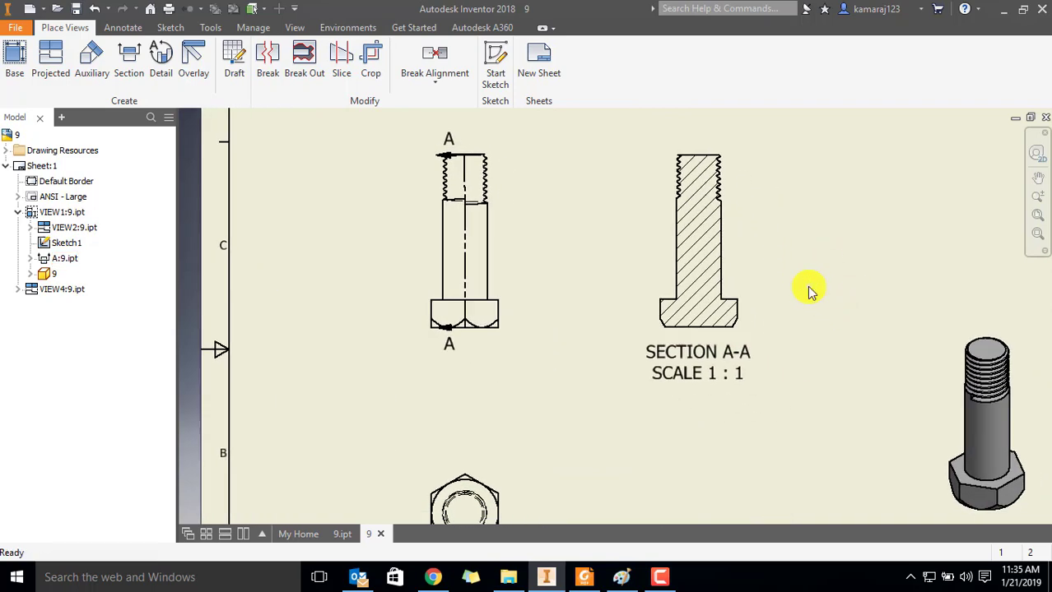
scroll(882, 322, "down", 2)
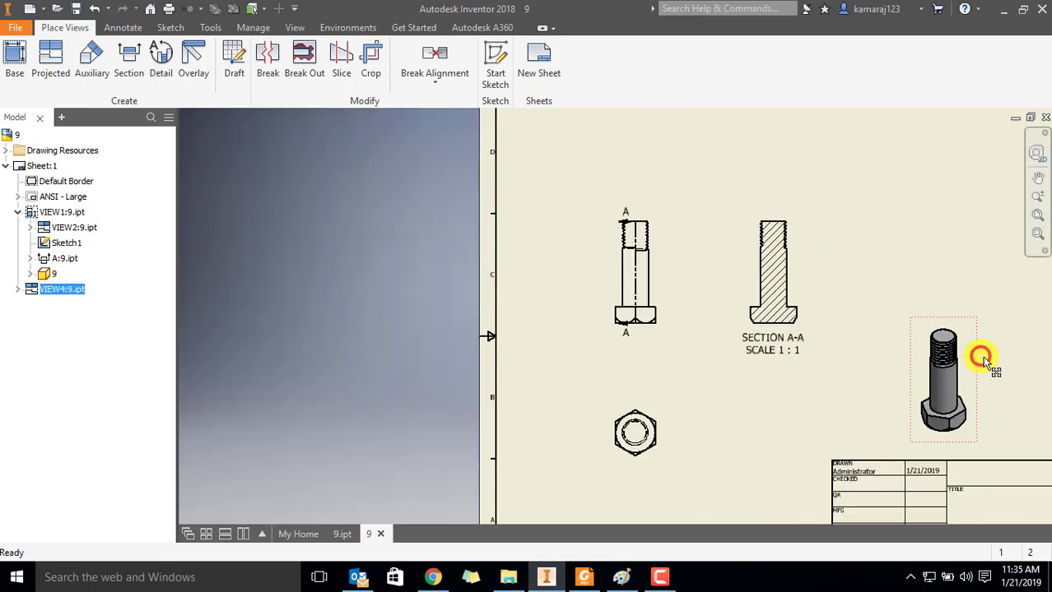
scroll(761, 243, "up", 3)
middle_click_drag(870, 286, 863, 223)
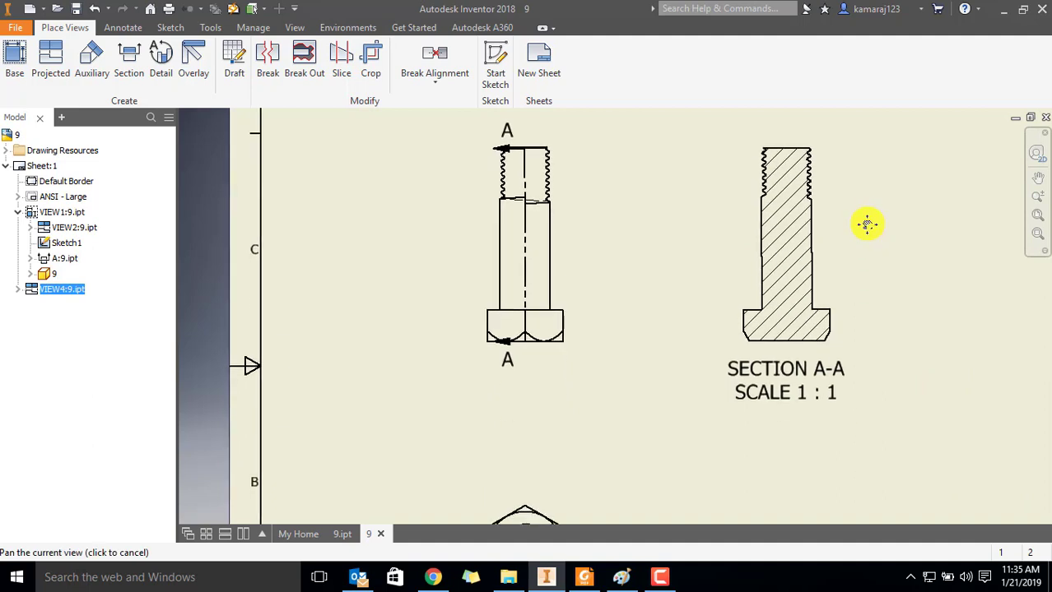
scroll(748, 262, "down", 1)
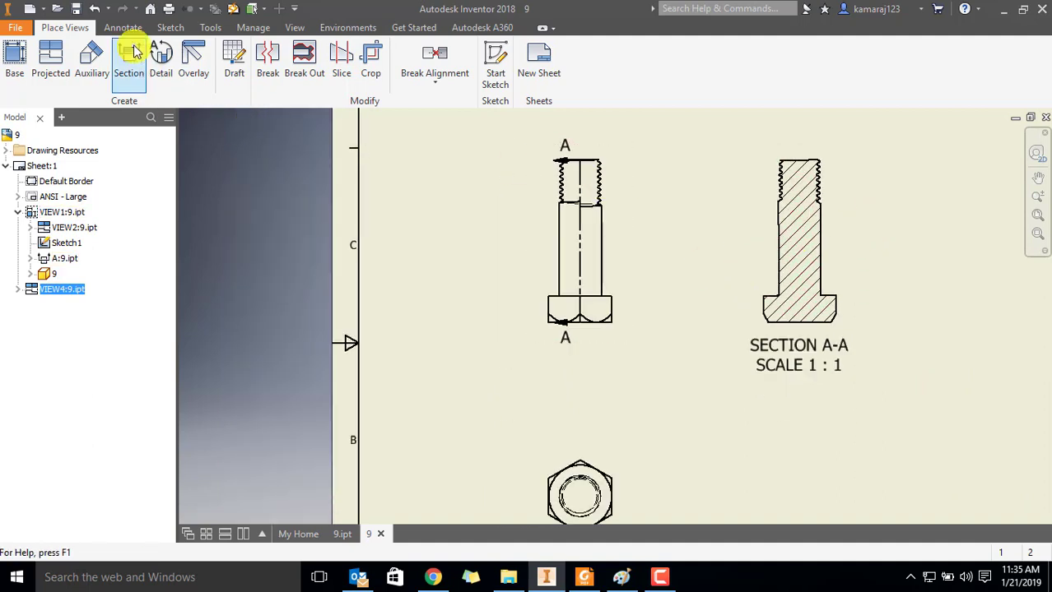
Step: Set the drawing's active standard to Default Standard (ANSI-mm) in the document settings
left_click(209, 30)
left_click(153, 70)
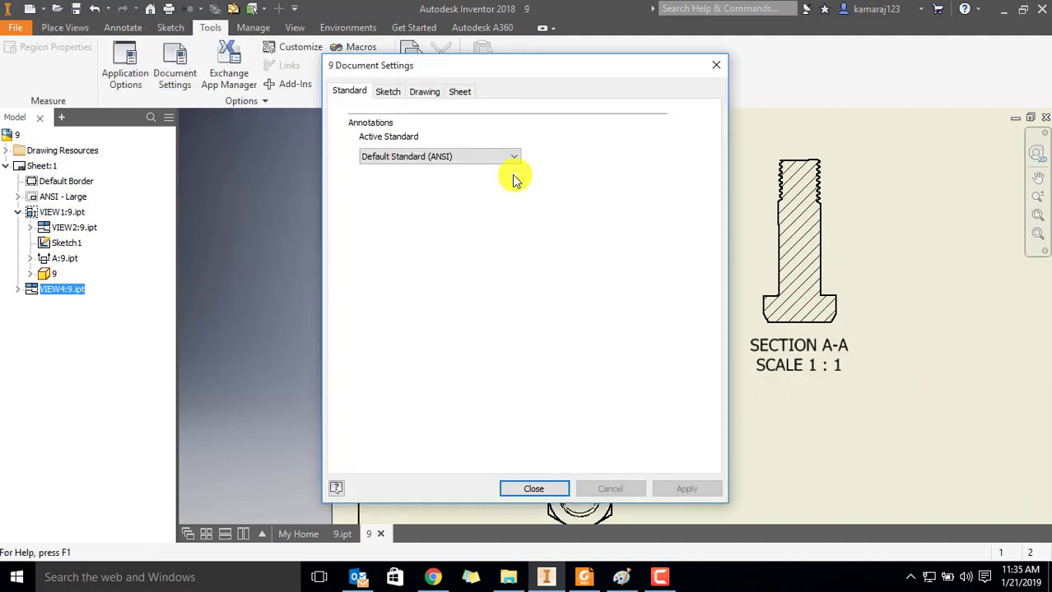
left_click(481, 157)
left_click(412, 178)
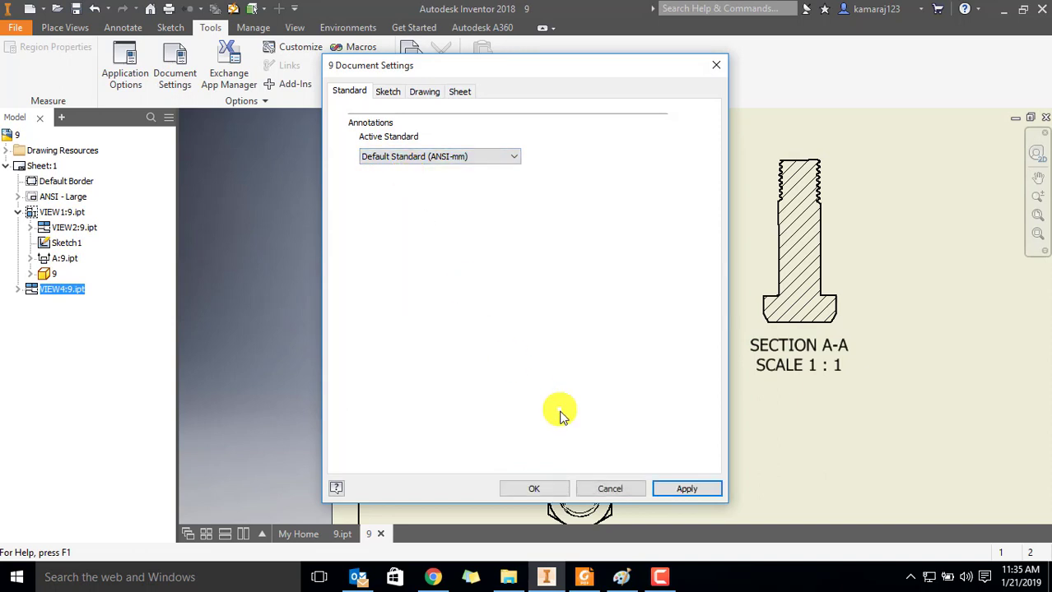
left_click(534, 489)
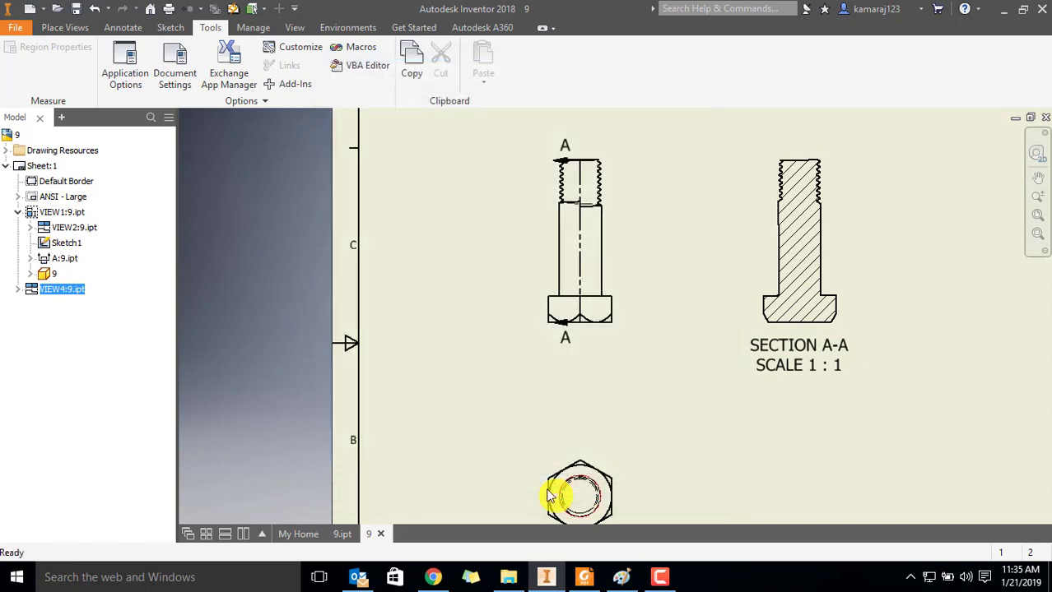
left_click(65, 28)
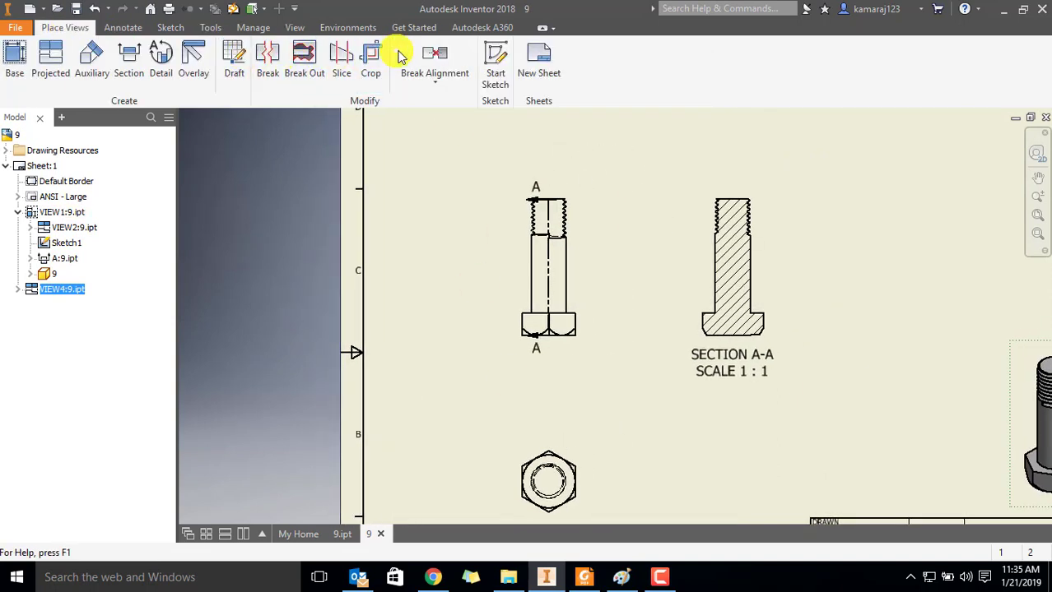
left_click(122, 28)
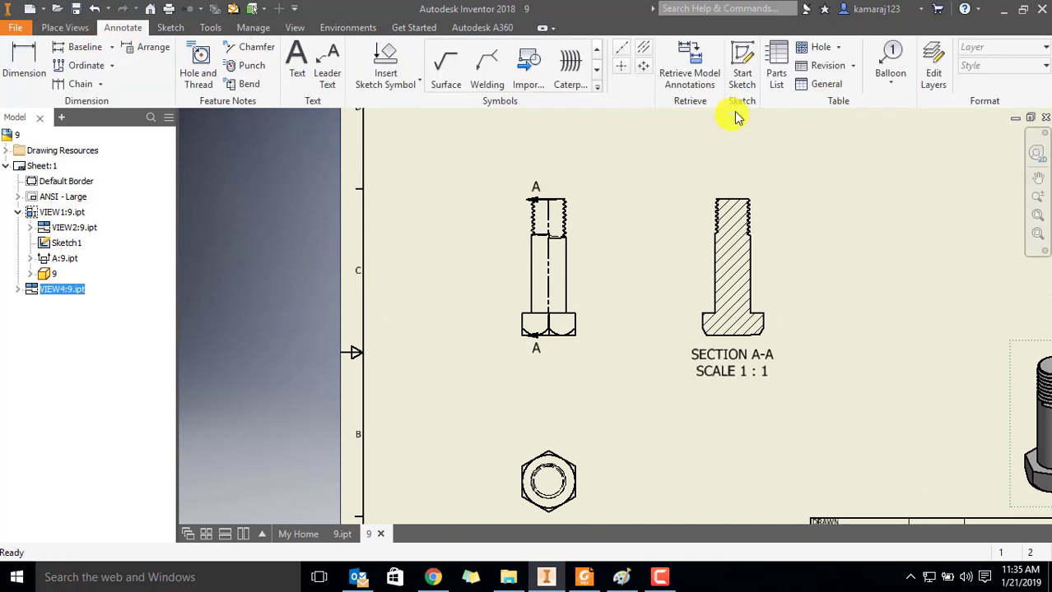
left_click(689, 66)
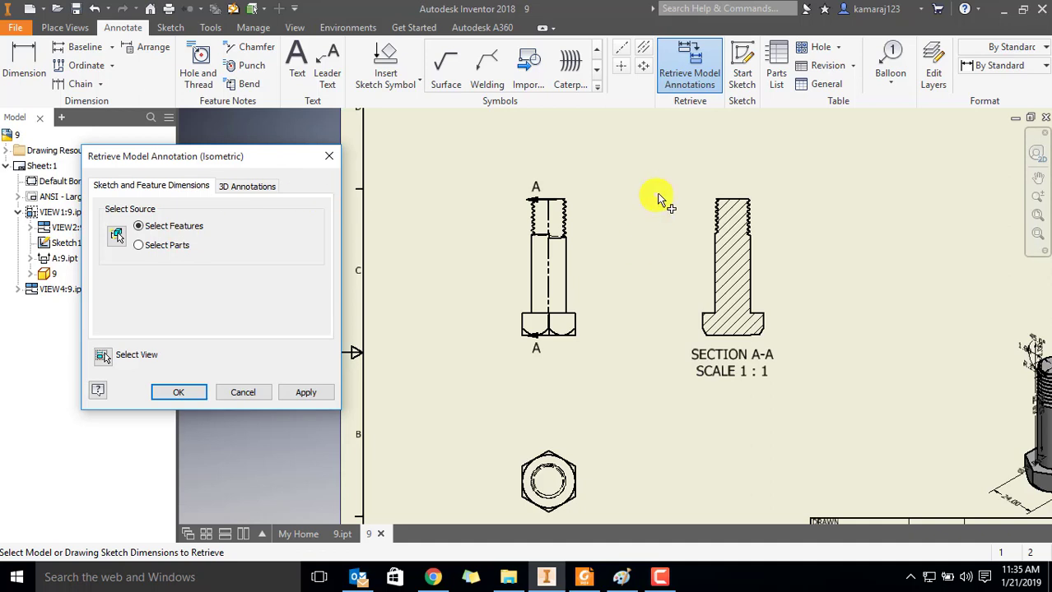
left_click(732, 223)
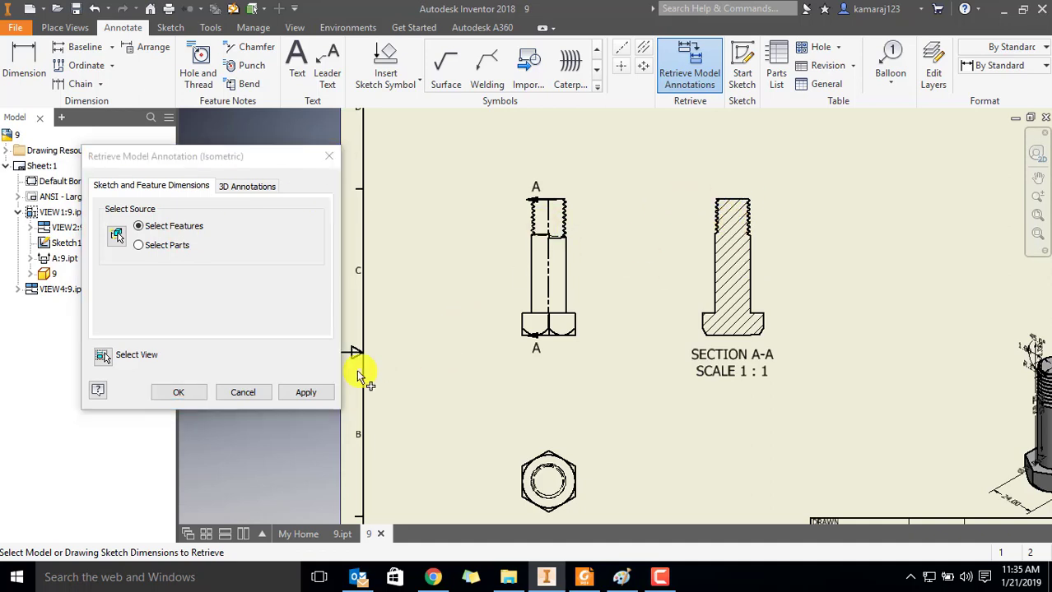
left_click(683, 71)
Step: Retrieve all model sketch and feature dimensions into the bolt's front view
left_click(575, 195)
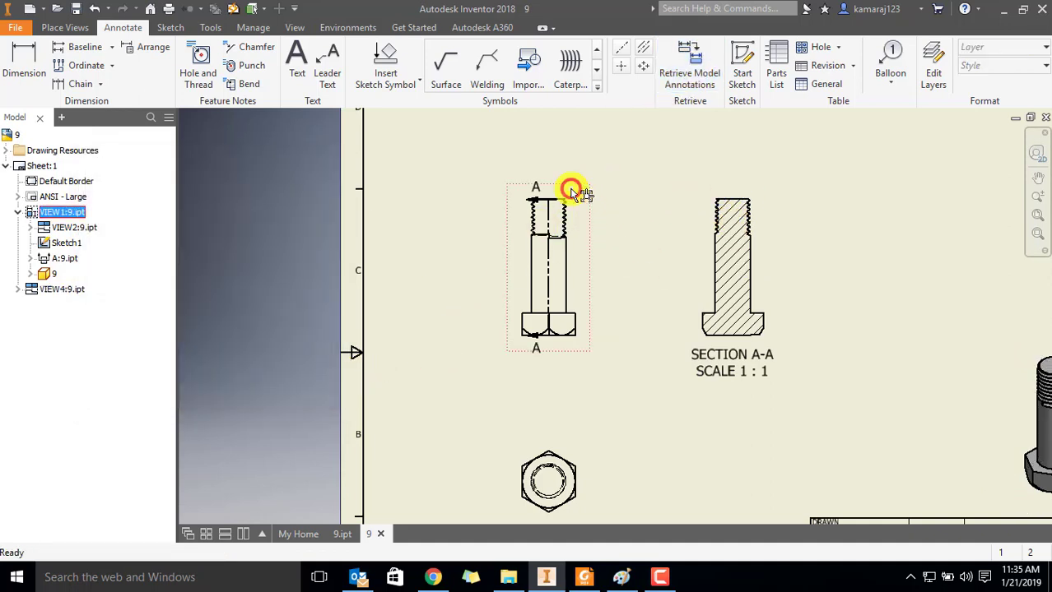
left_click(690, 82)
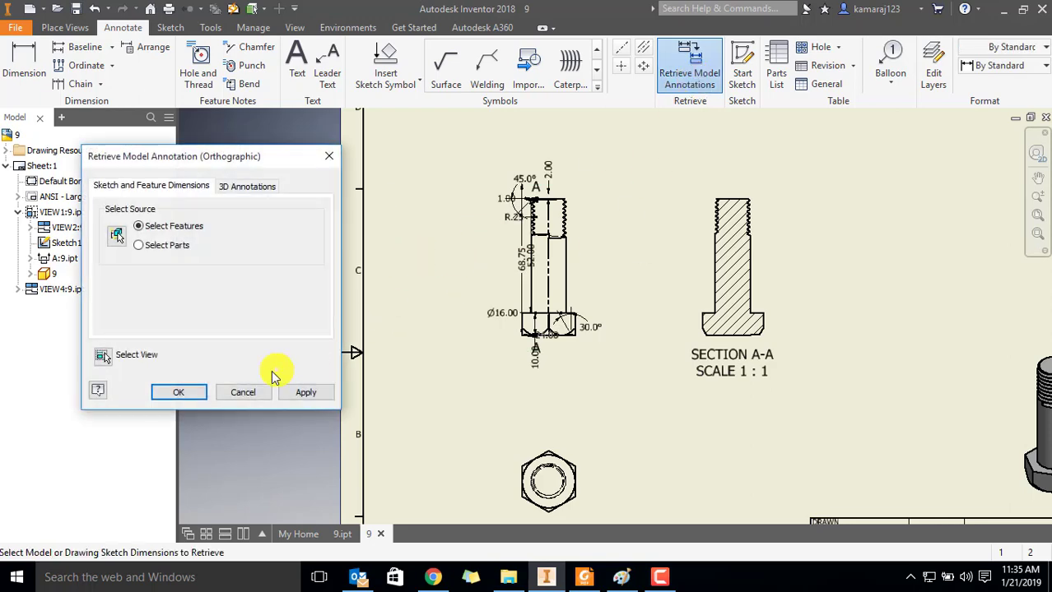
left_click(307, 395)
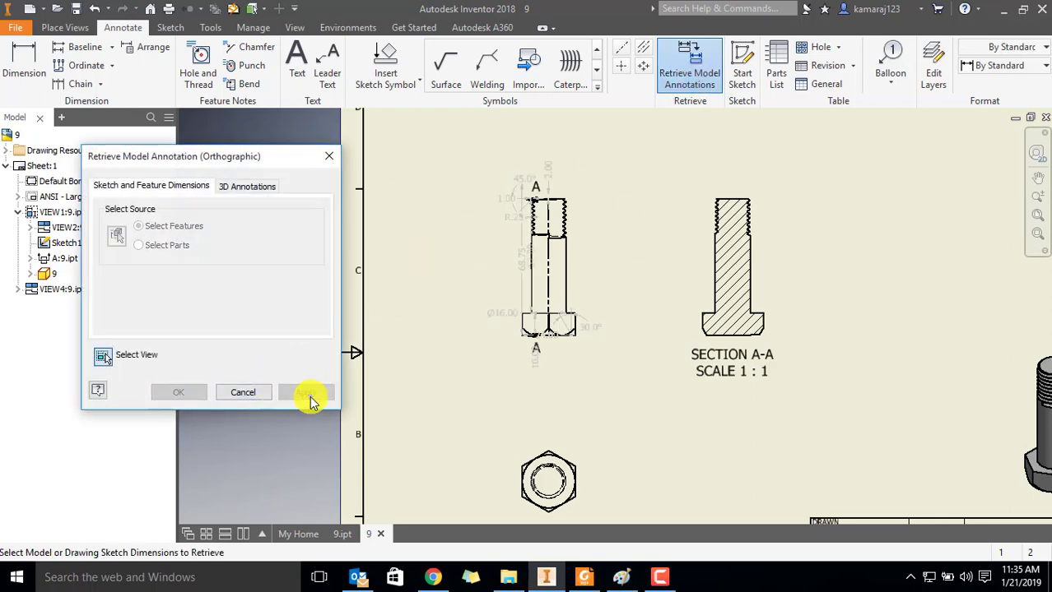
left_click(245, 393)
Step: Automatically arrange all the retrieved dimensions around the front view
scroll(613, 304, "up", 4)
middle_click_drag(668, 229, 720, 323)
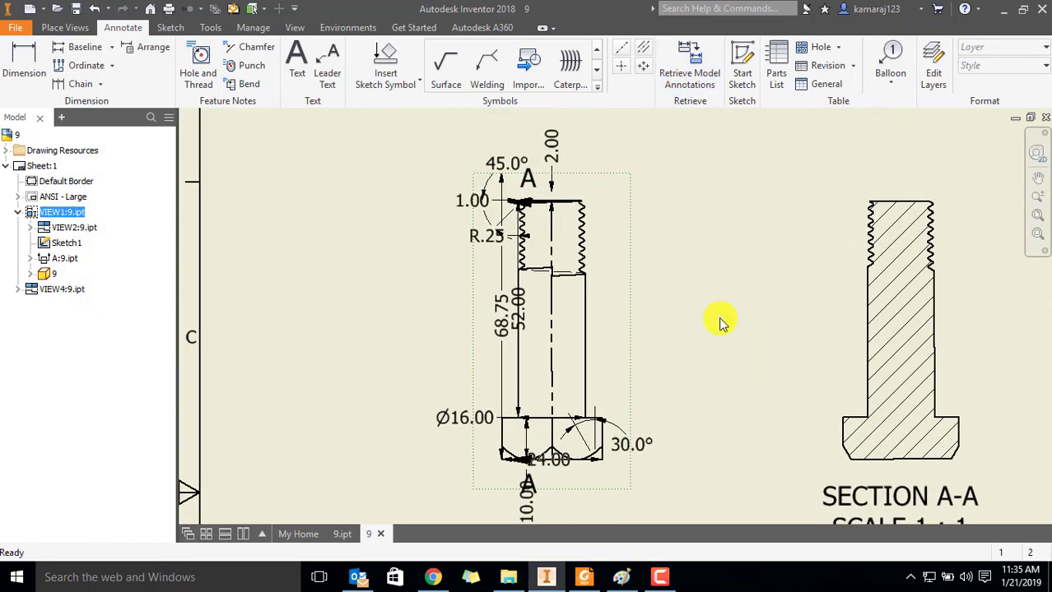
scroll(625, 210, "down", 3)
mouse_move(458, 130)
left_mouse_down()
mouse_move(540, 258)
mouse_move(696, 439)
left_mouse_up()
left_click(161, 47)
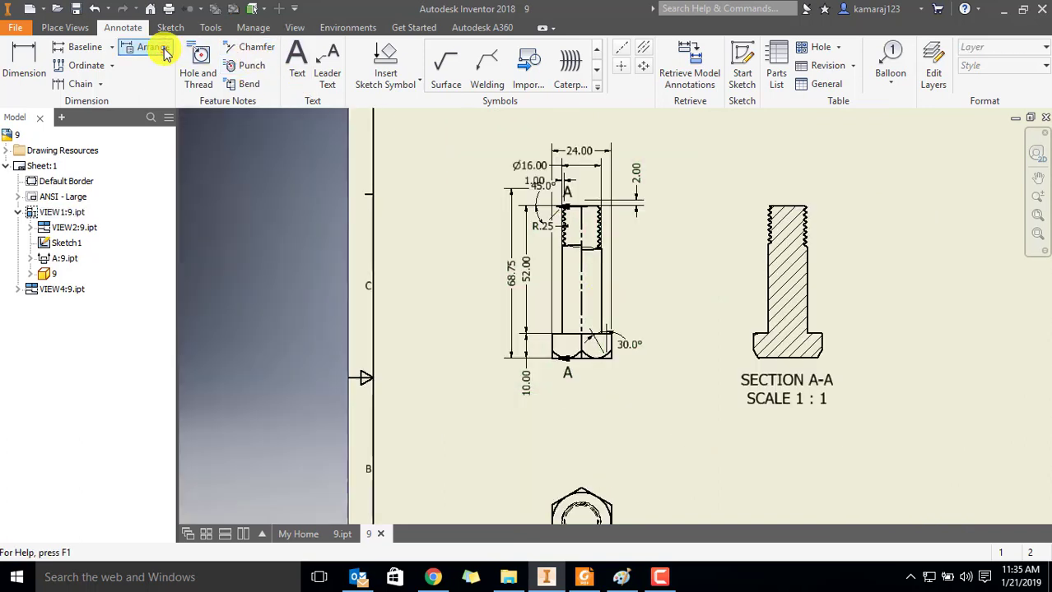
Step: Move the 68.75 and 52.00 length dimensions further left of the bolt's front view
scroll(627, 185, "up", 3)
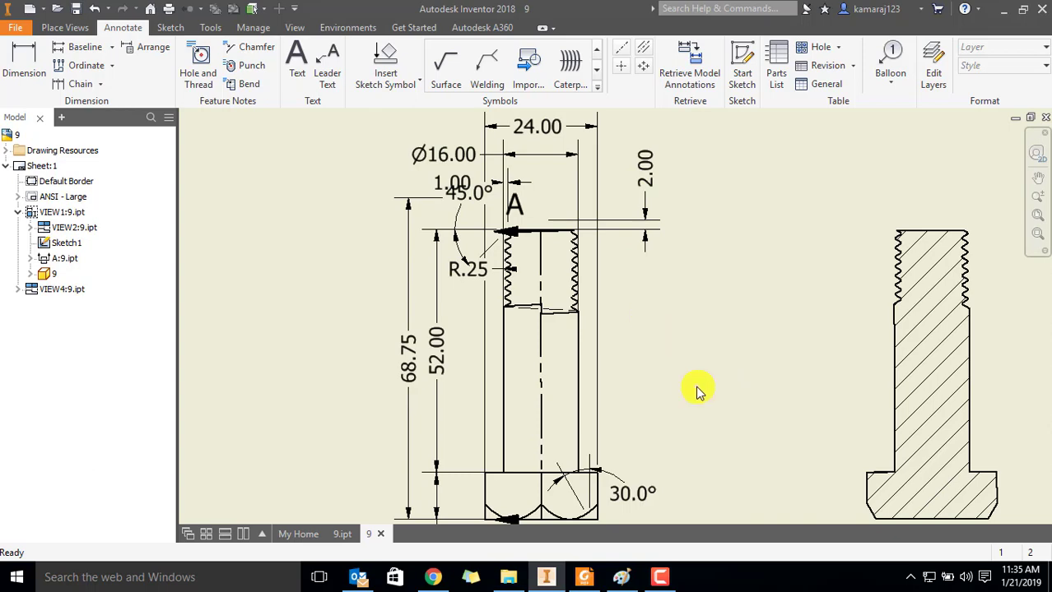
mouse_move(697, 392)
middle_mouse_down()
mouse_move(693, 330)
mouse_move(699, 347)
middle_mouse_up()
scroll(615, 453, "up", 3)
scroll(622, 455, "down", 3)
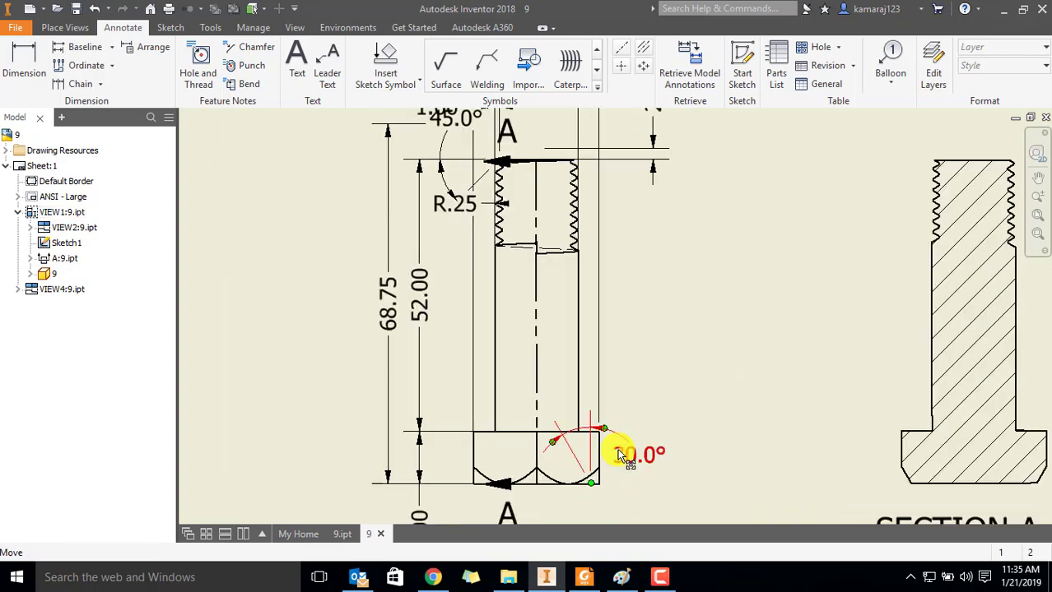
mouse_move(554, 436)
middle_mouse_down()
mouse_move(587, 357)
mouse_move(624, 418)
middle_mouse_up()
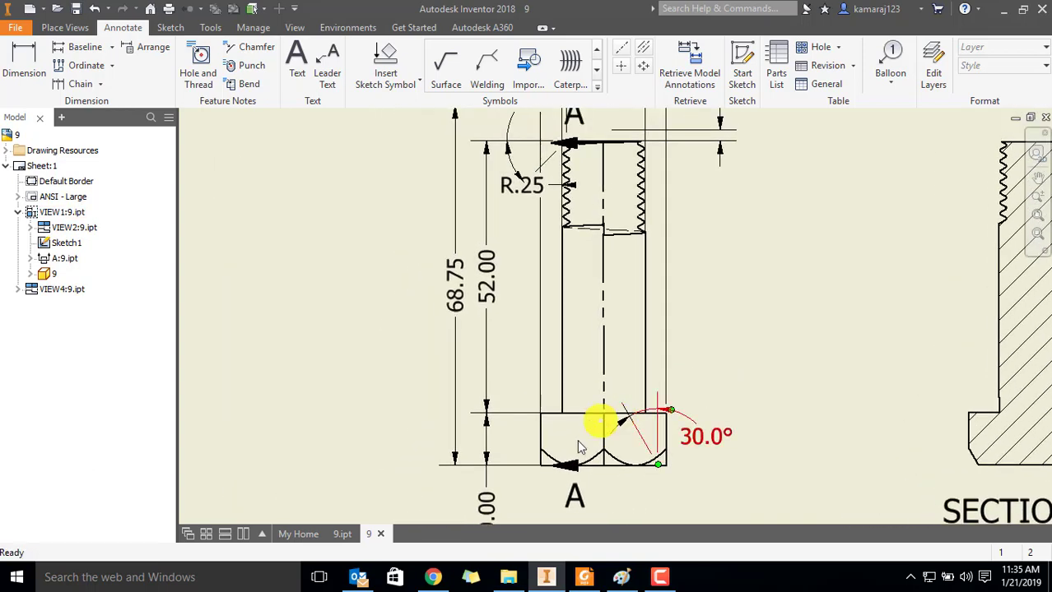
middle_click_drag(512, 281, 494, 344)
left_click_drag(445, 345, 383, 352)
mouse_move(463, 330)
left_mouse_down()
mouse_move(411, 322)
mouse_move(415, 332)
left_mouse_up()
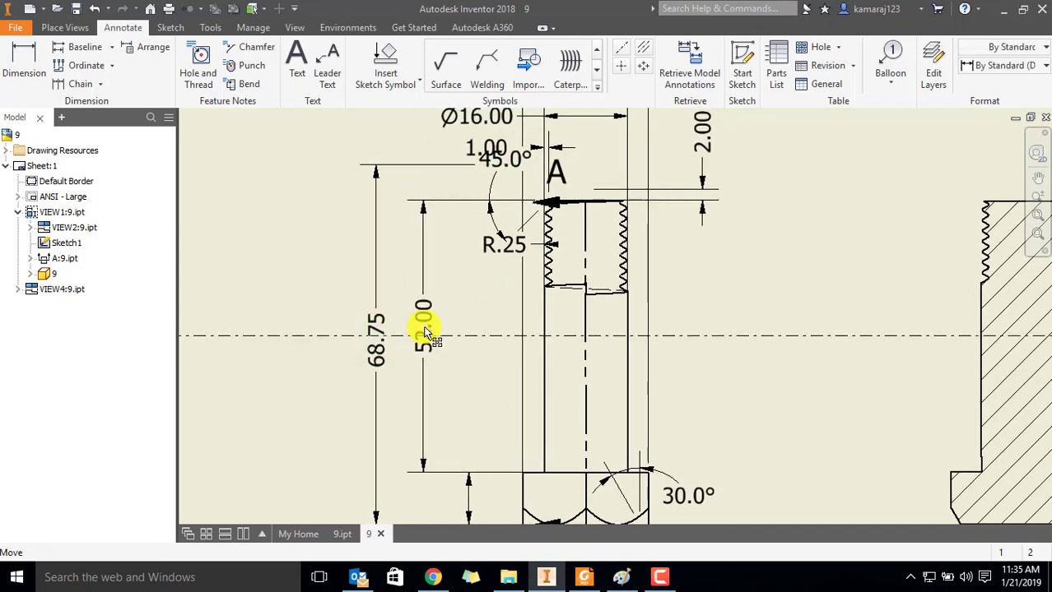
Step: Delete the 24.00 head width and Ø16.00 shank diameter dimensions above the front view
scroll(500, 324, "down", 3)
middle_click_drag(668, 330, 657, 324)
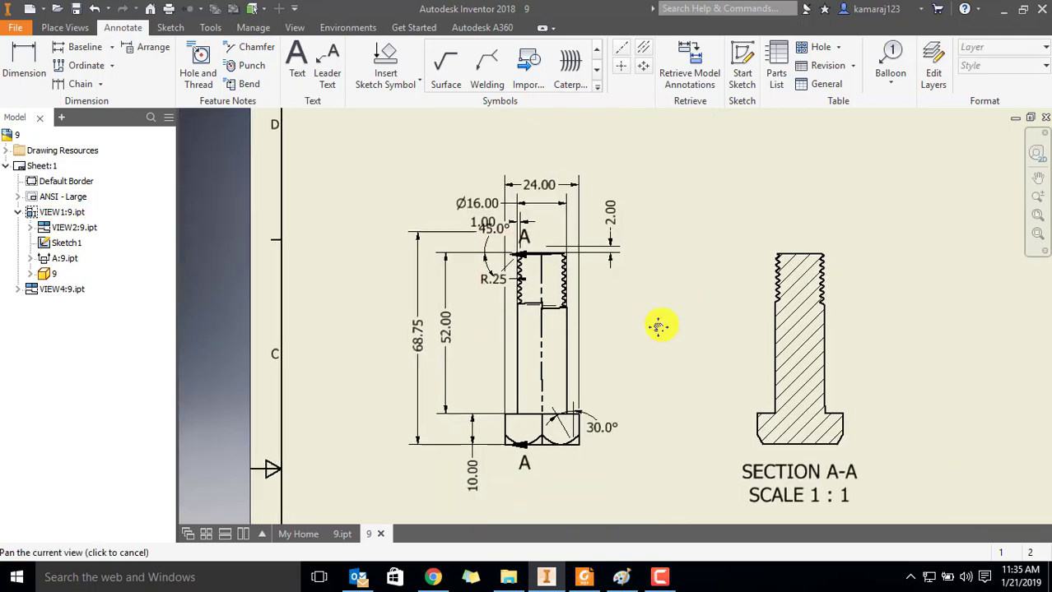
scroll(597, 249, "up", 3)
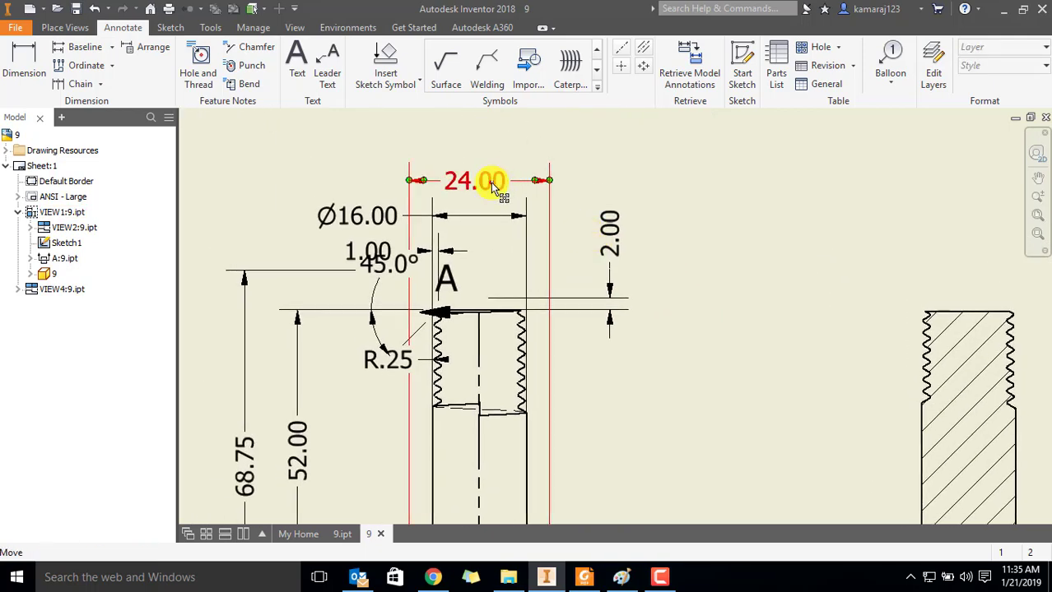
key("Delete")
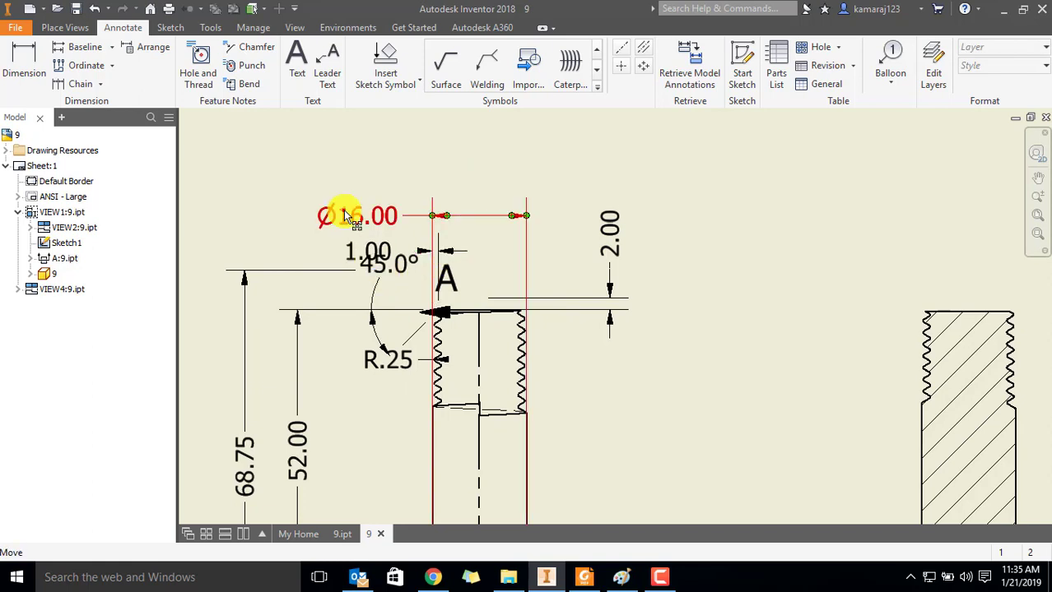
key("Delete")
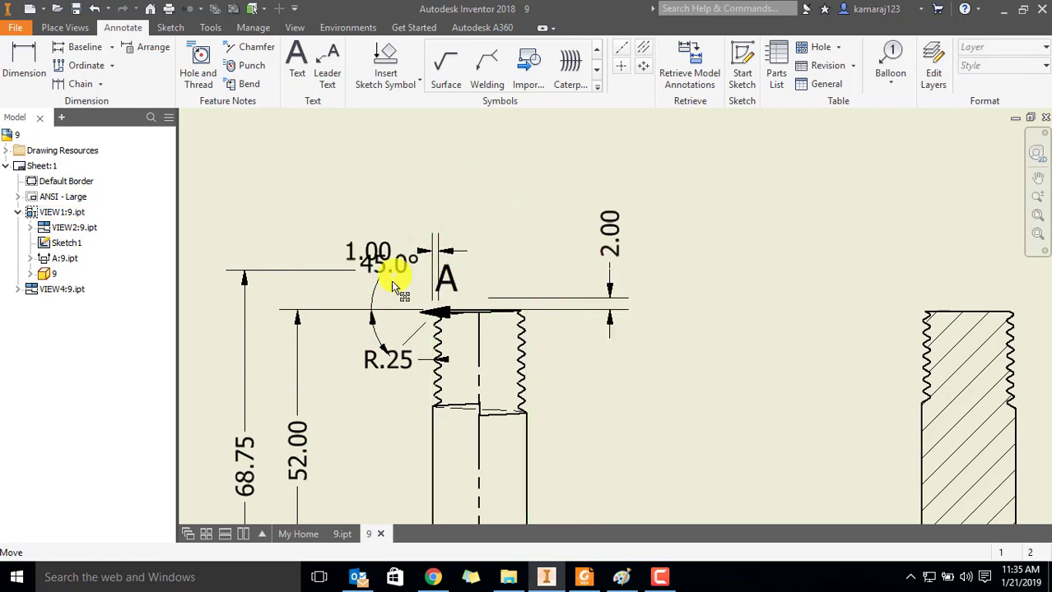
Step: Move the 1.00 chamfer dimension clear above the 45° angle and try to reposition the angle dimension
scroll(391, 280, "up", 2)
left_click_drag(375, 224, 405, 177)
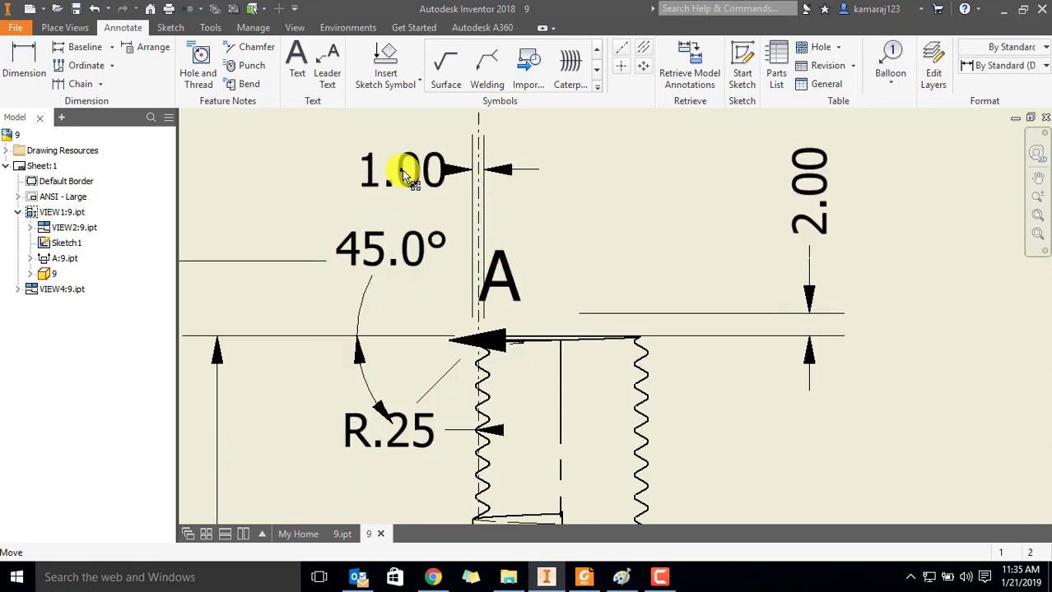
left_click_drag(391, 259, 381, 278)
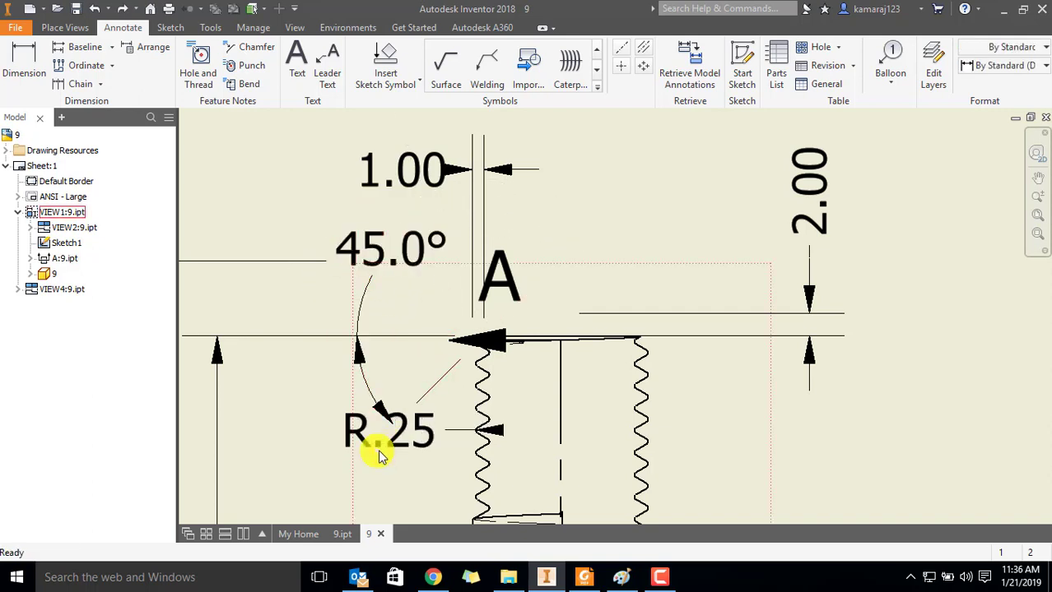
Step: Delete the R.25 thread radius and 2.00 pitch dimensions from the front view
mouse_move(420, 444)
left_mouse_down()
mouse_move(446, 435)
mouse_move(406, 442)
left_mouse_up()
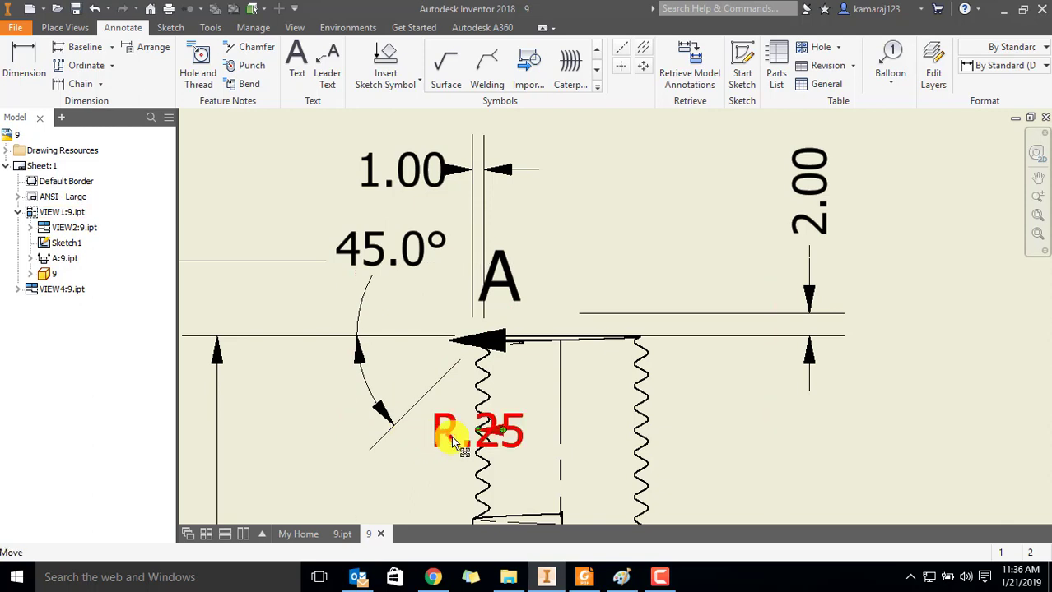
key("Delete")
scroll(724, 443, "down", 3)
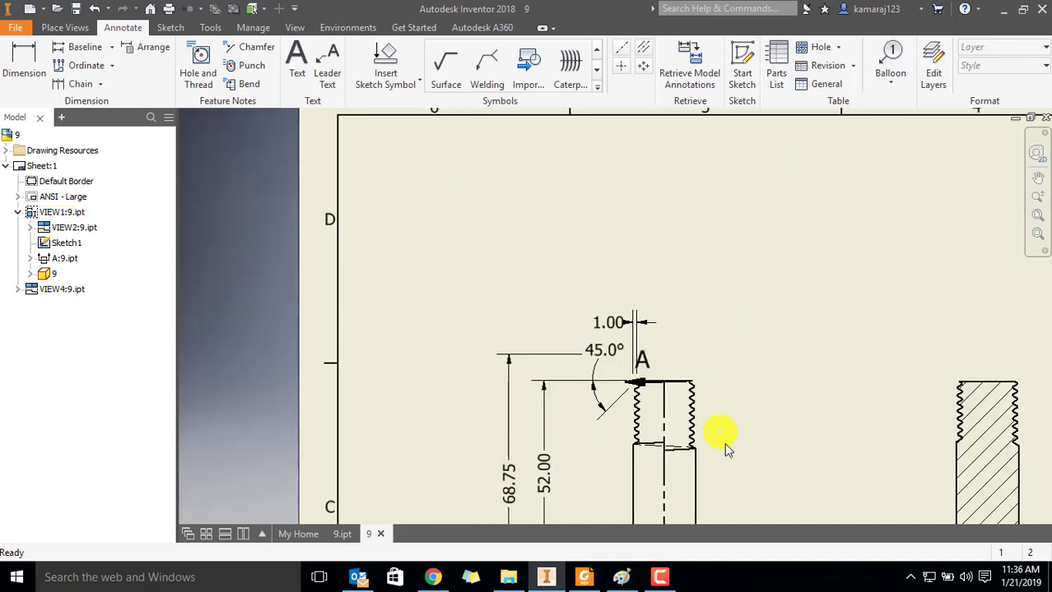
middle_click_drag(724, 443, 700, 206)
scroll(713, 359, "up", 3)
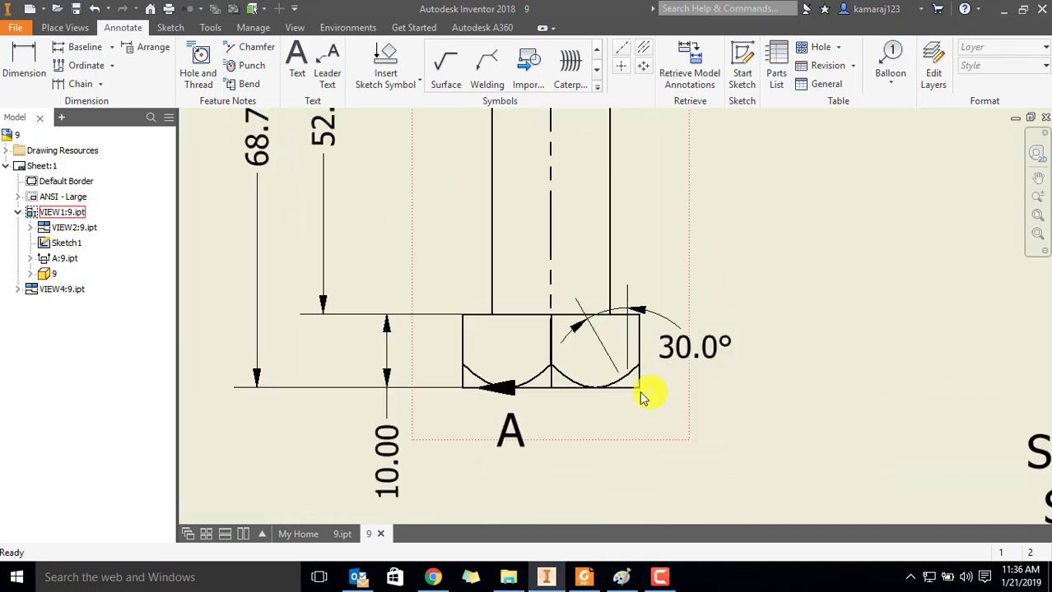